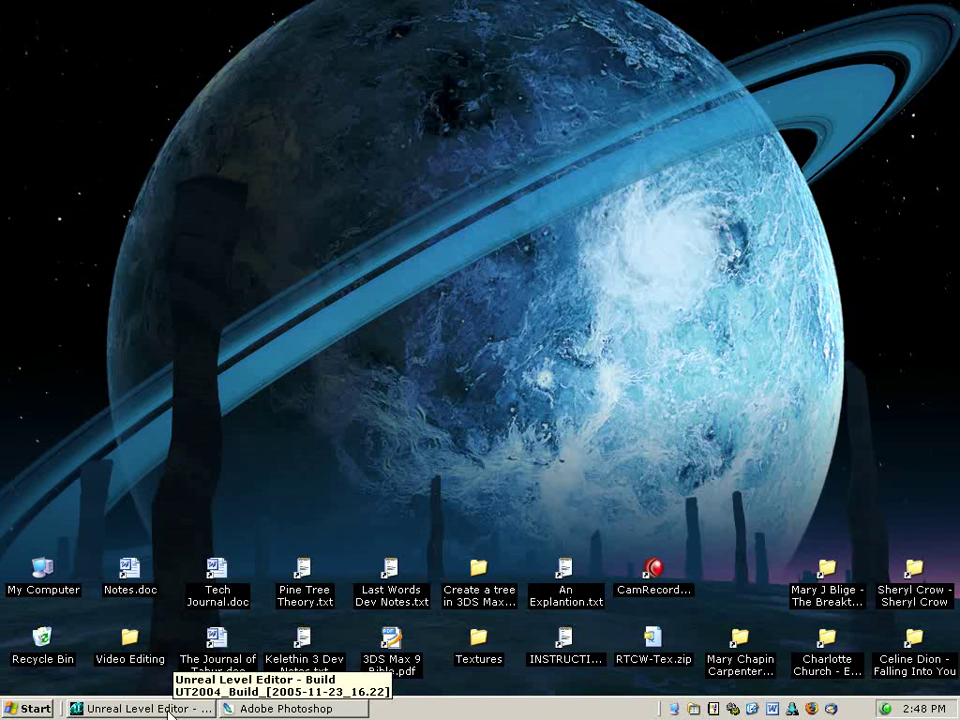
- Open the _CTF-LastWords folder inside UT2004 on the UNREAL (J:) drive
{"action": "double_click", "coordinate": [47, 582]}
{"action": "left_click", "coordinate": [176, 245]}
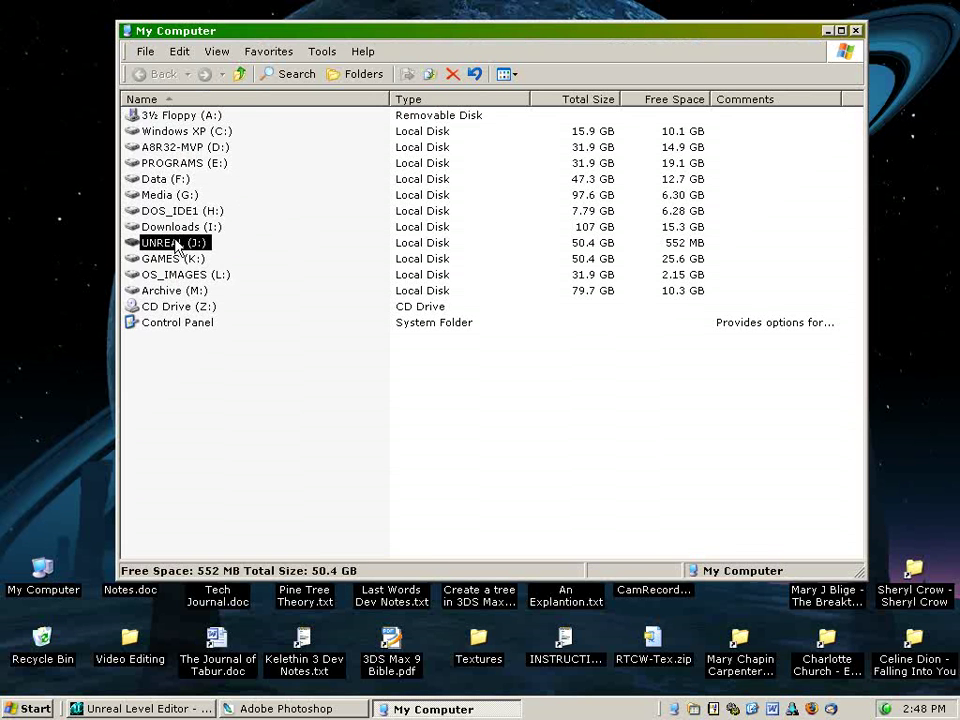
{"action": "double_click", "coordinate": [176, 245]}
{"action": "double_click", "coordinate": [176, 228]}
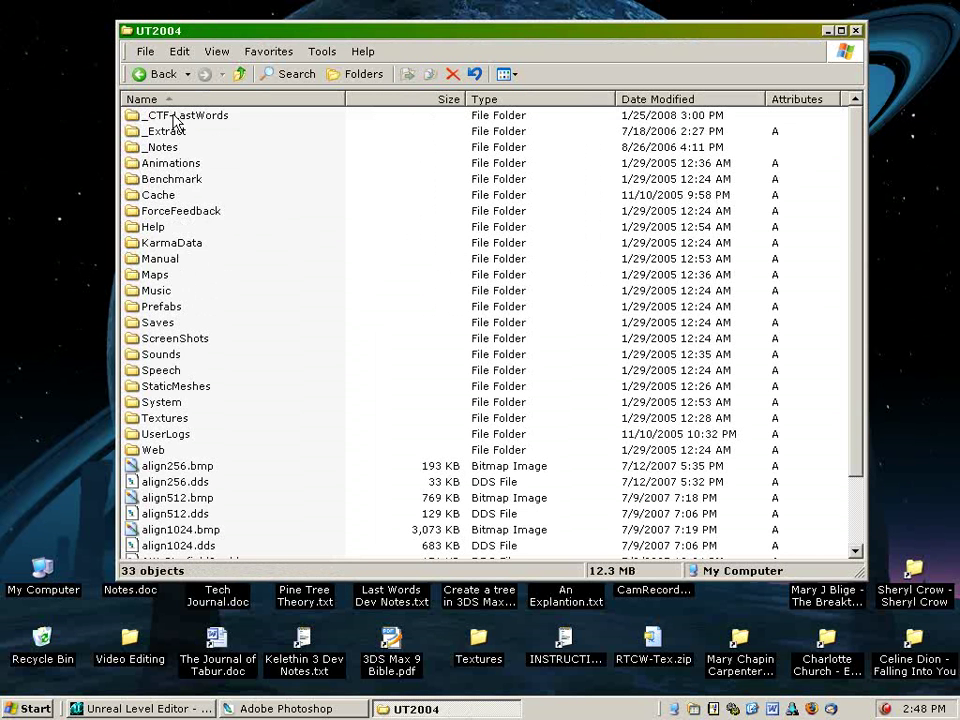
{"action": "double_click", "coordinate": [176, 116]}
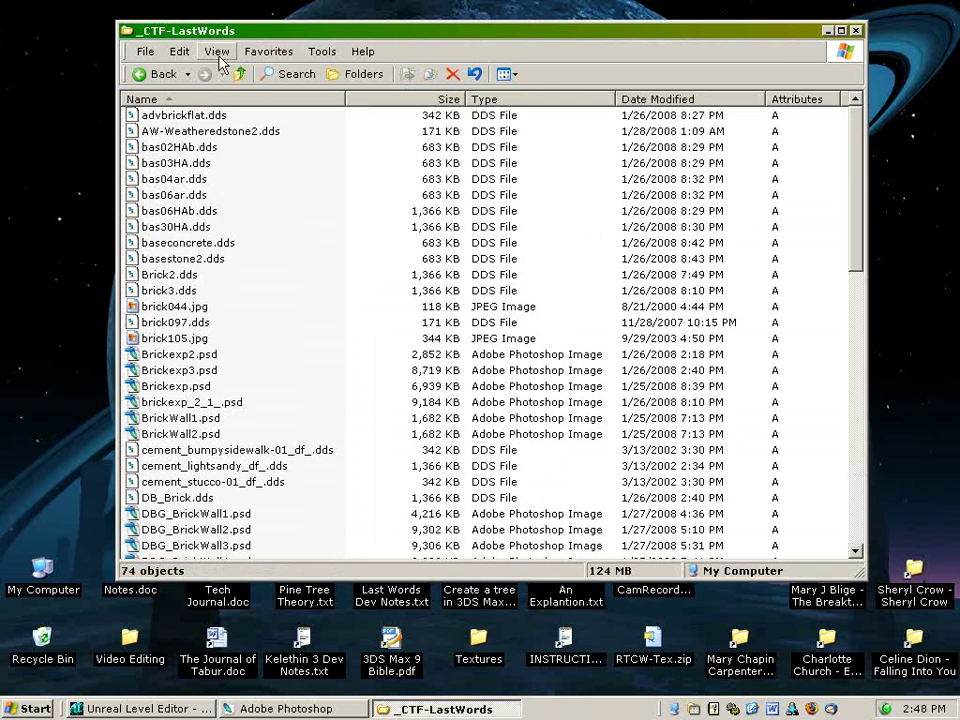
- Arrange the files in the _CTF-LastWords folder by modified date
{"action": "left_click", "coordinate": [219, 55]}
{"action": "mouse_move", "coordinate": [345, 214]}
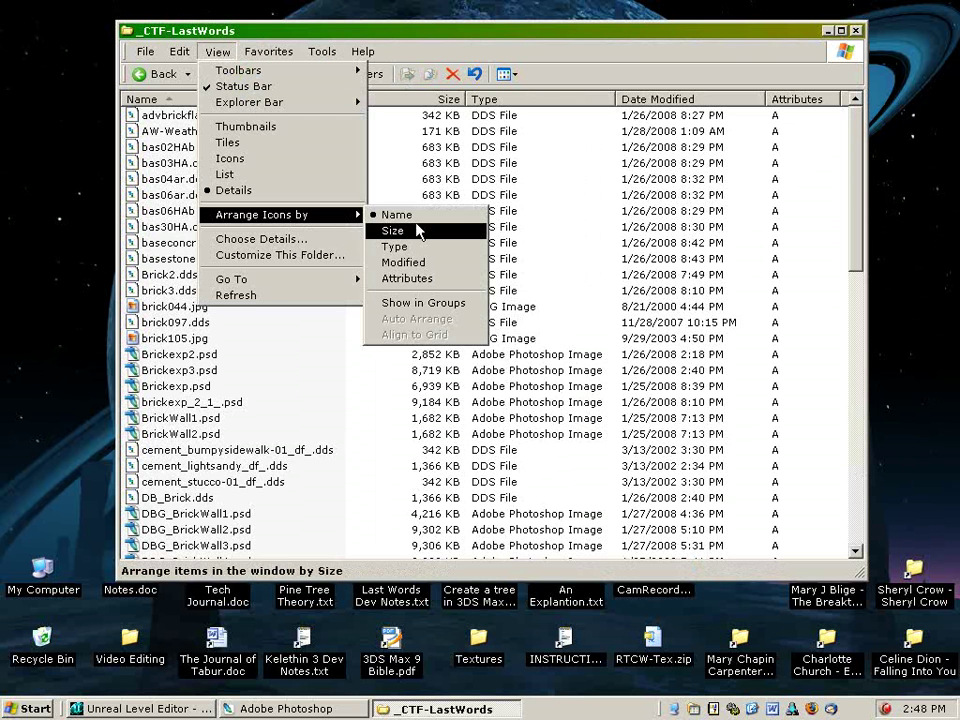
{"action": "left_click", "coordinate": [404, 262]}
{"action": "left_click_drag", "start_coordinate": [853, 178], "coordinate": [868, 430]}
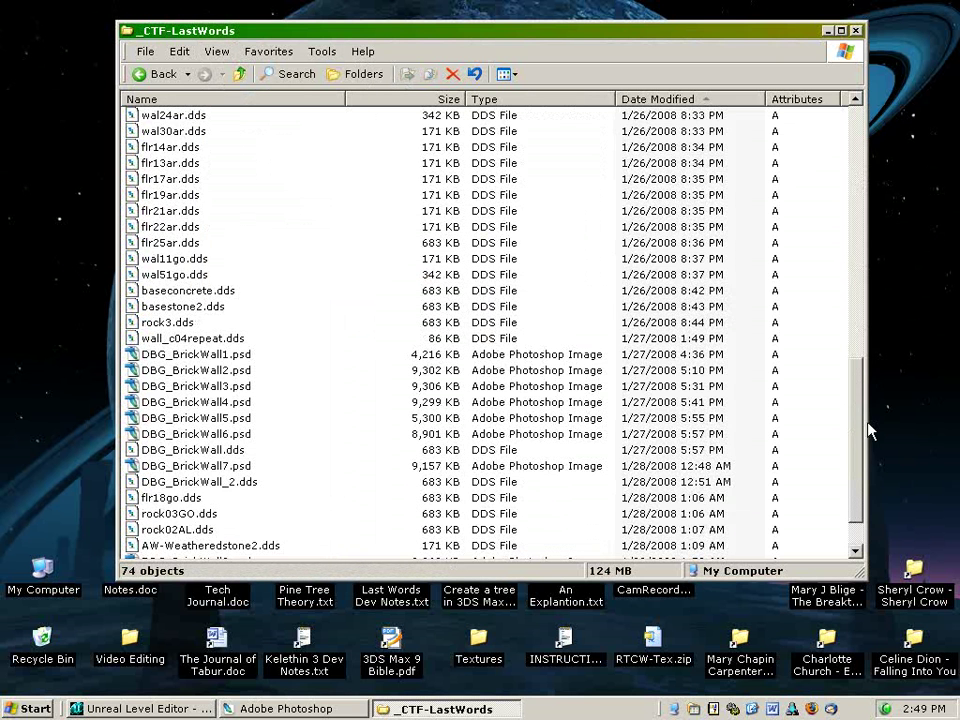
- Display the _CTF-LastWords files as thumbnails arranged by name
{"action": "left_click", "coordinate": [217, 51]}
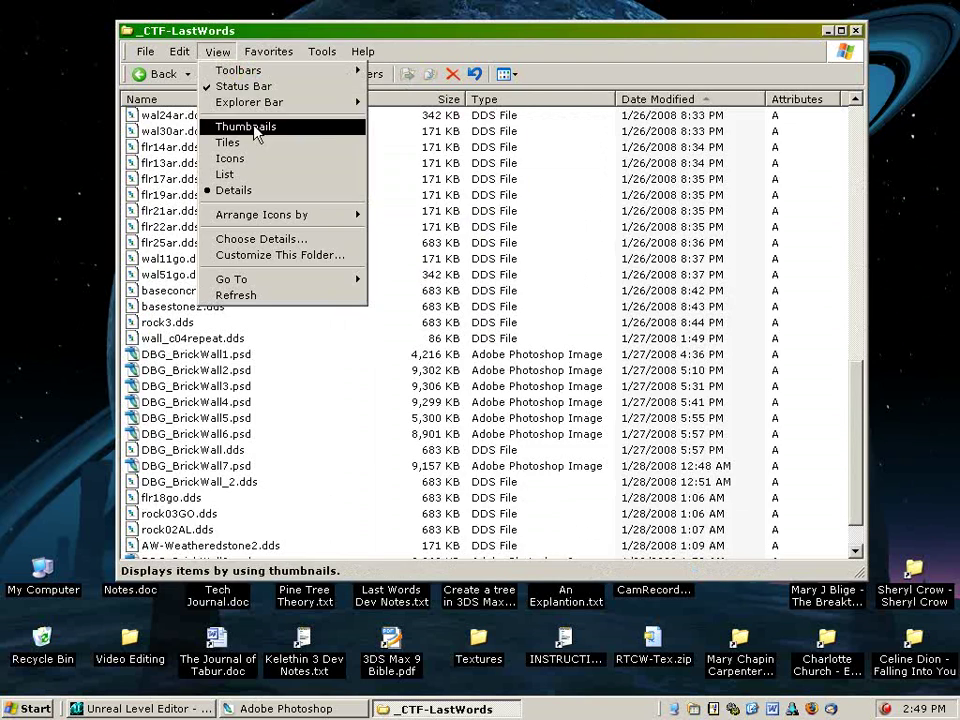
{"action": "left_click", "coordinate": [256, 128]}
{"action": "left_click", "coordinate": [217, 51]}
{"action": "mouse_move", "coordinate": [300, 214]}
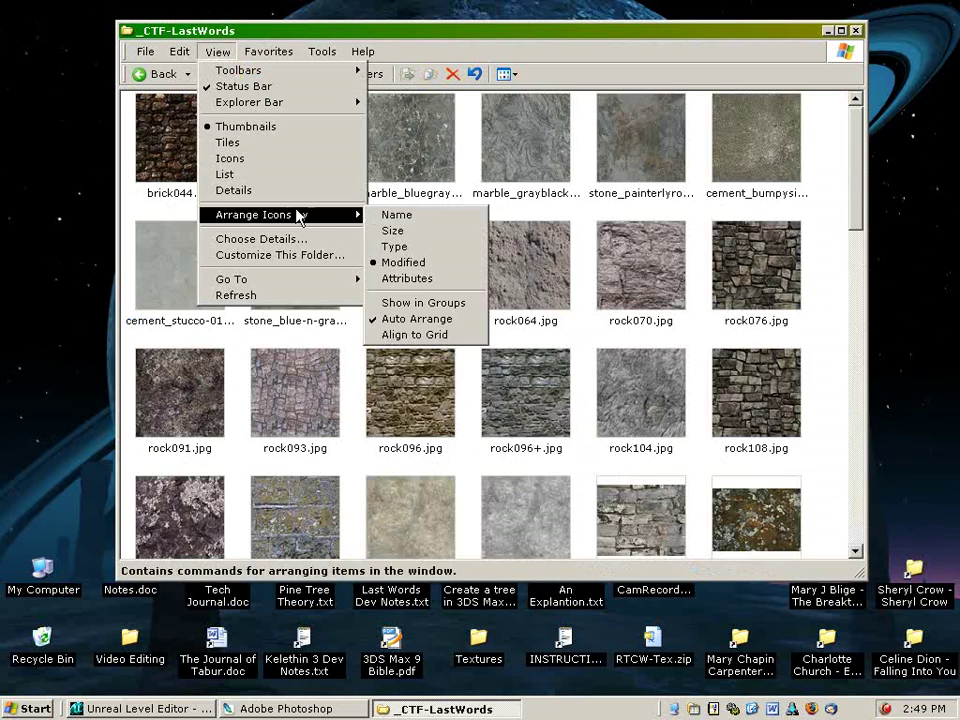
{"action": "left_click", "coordinate": [389, 219]}
- Examine the texture thumbnails in the folder for a suitable base stone texture
{"action": "scroll", "coordinate": [882, 285], "scroll_direction": "down", "scroll_amount": 5}
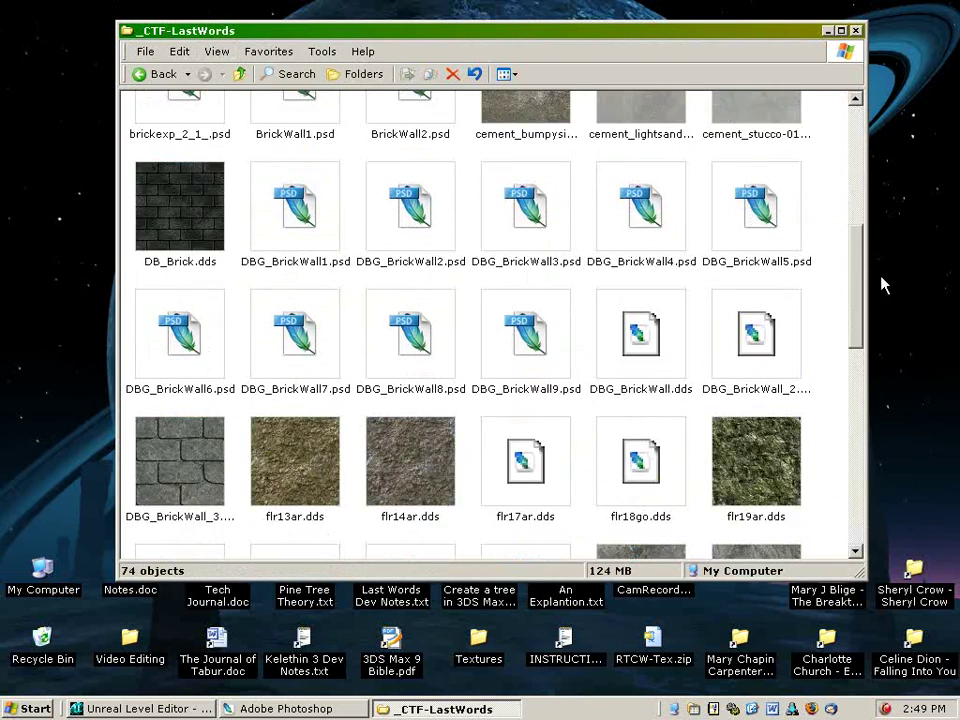
{"action": "scroll", "coordinate": [882, 285], "scroll_direction": "down", "scroll_amount": 10}
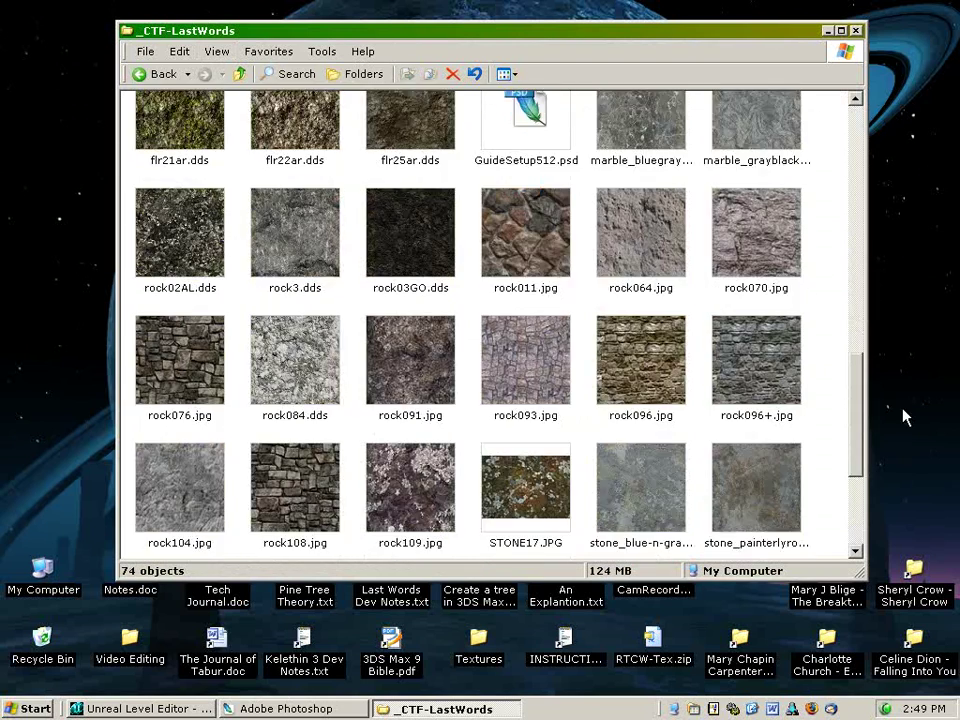
{"action": "scroll", "coordinate": [903, 417], "scroll_direction": "down", "scroll_amount": 5}
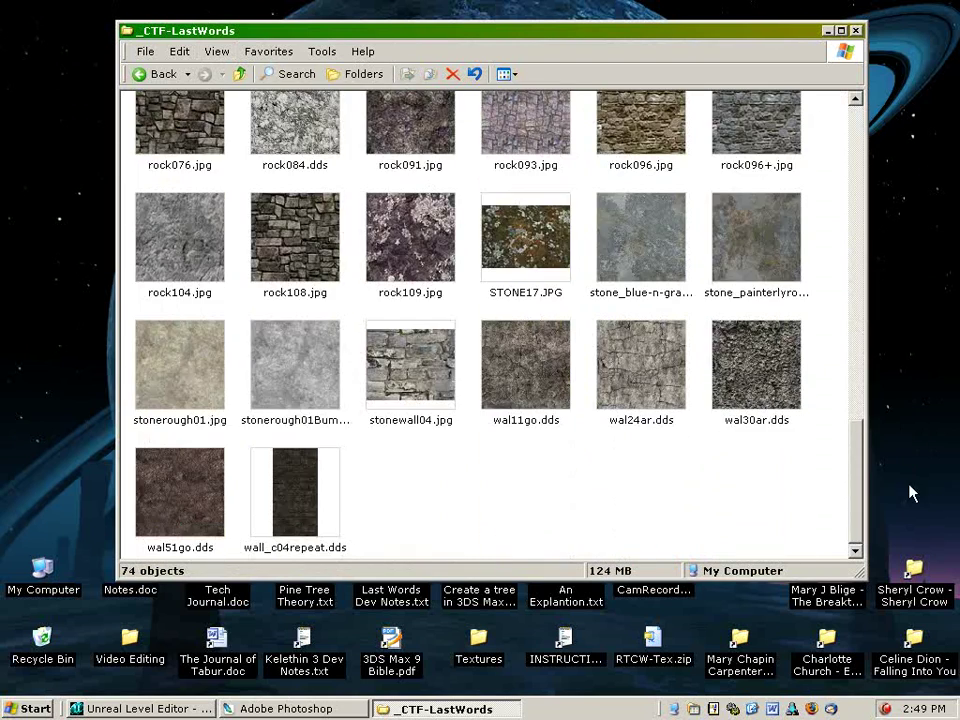
{"action": "scroll", "coordinate": [908, 460], "scroll_direction": "up", "scroll_amount": 2}
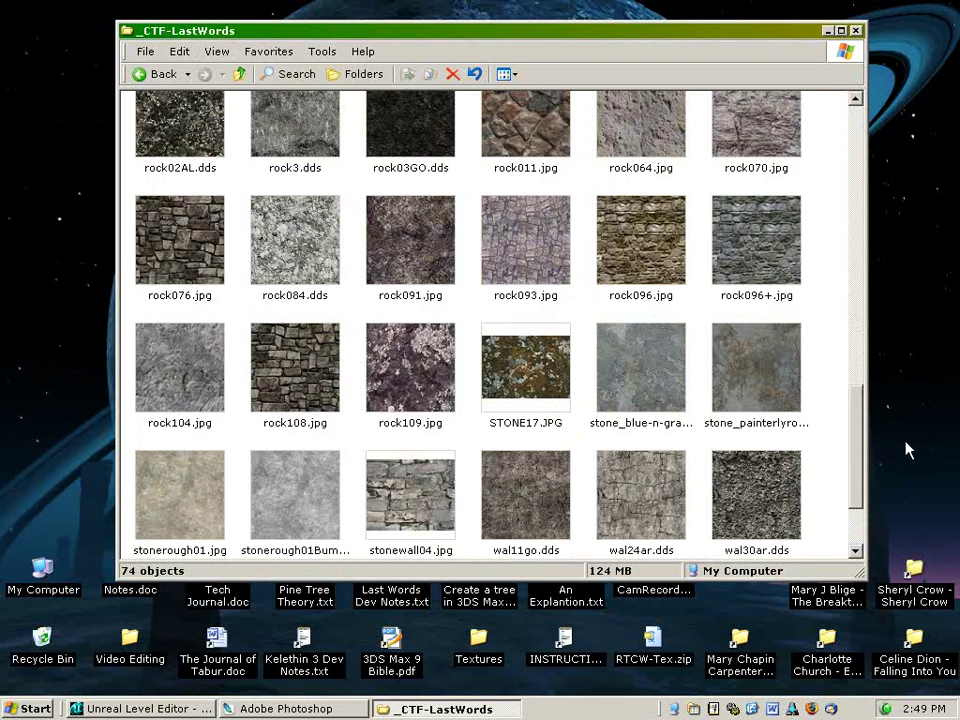
{"action": "scroll", "coordinate": [900, 425], "scroll_direction": "up", "scroll_amount": 3}
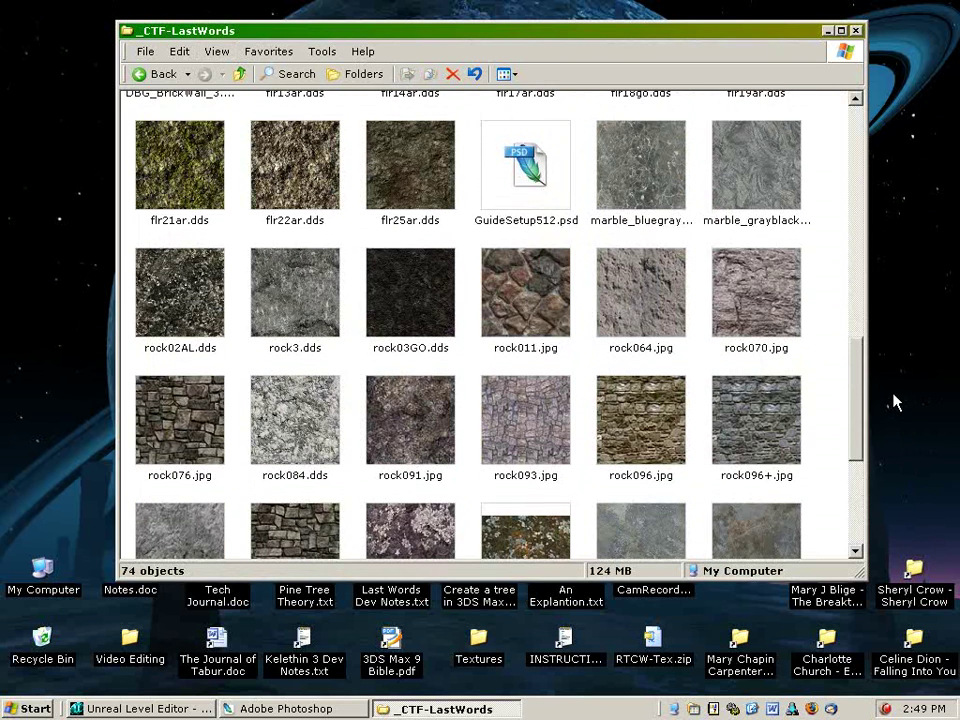
{"action": "scroll", "coordinate": [890, 410], "scroll_direction": "down", "scroll_amount": 2}
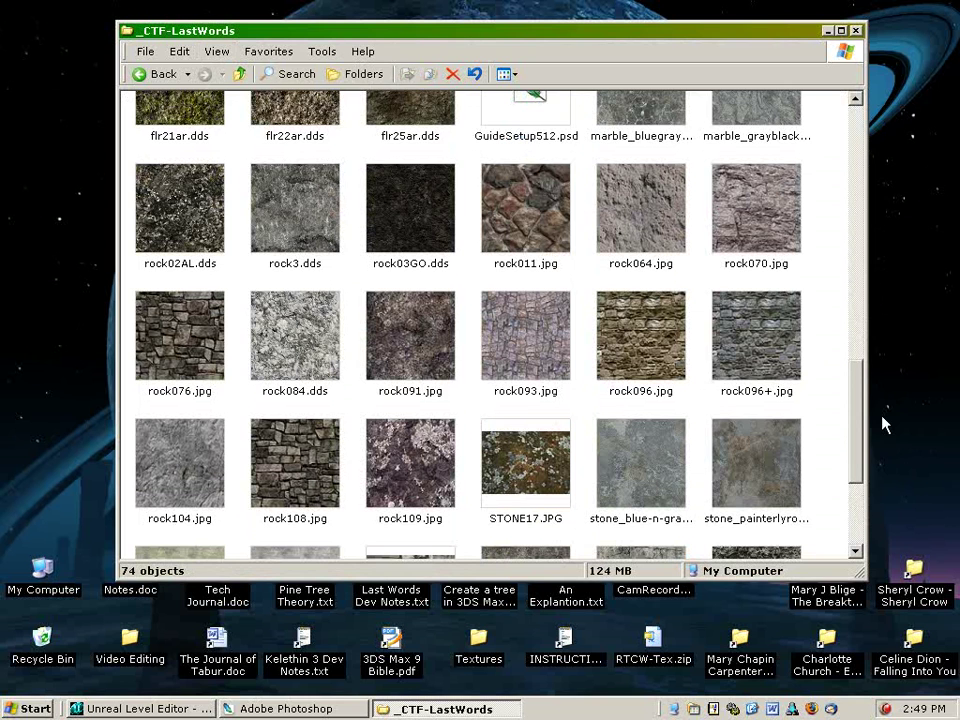
{"action": "scroll", "coordinate": [883, 430], "scroll_direction": "down", "scroll_amount": 3}
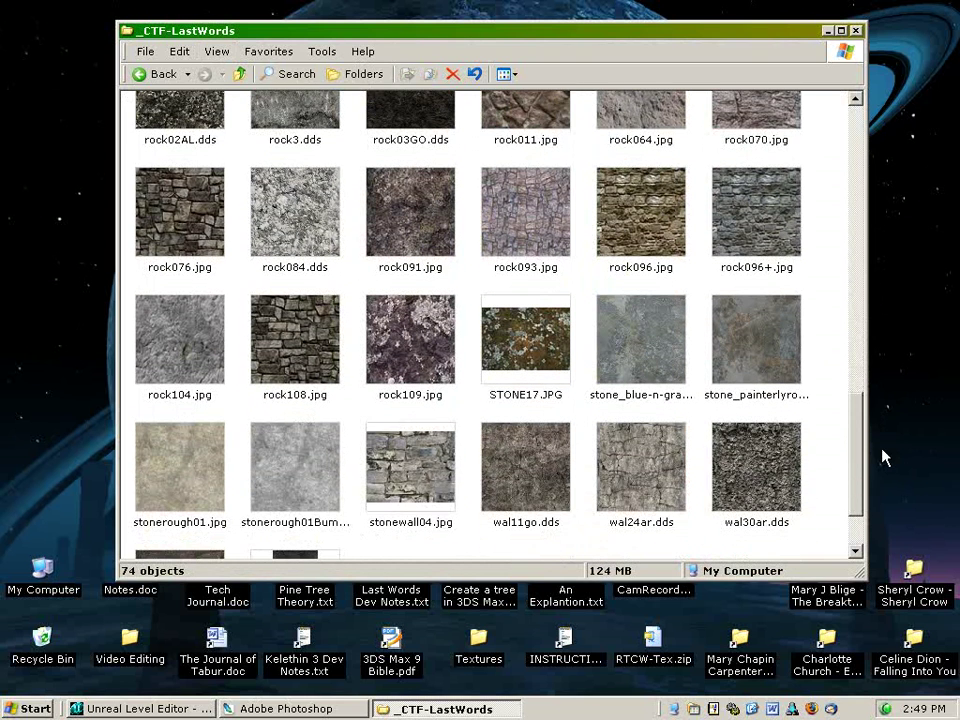
{"action": "scroll", "coordinate": [890, 463], "scroll_direction": "down", "scroll_amount": 1}
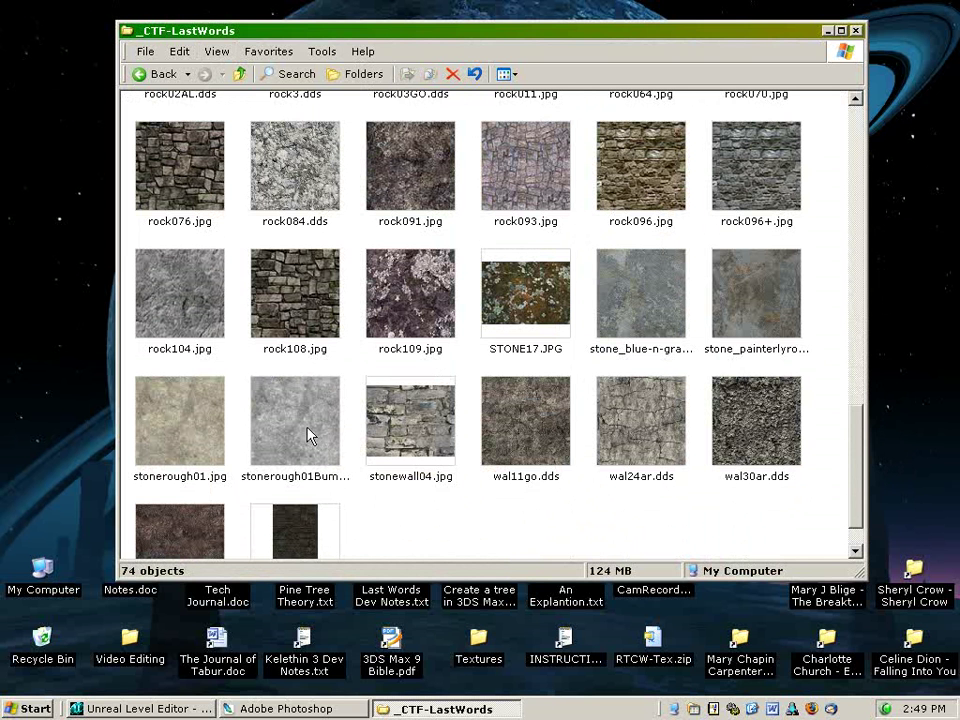
- Open stonerough01Bump.jpg from the texture folder in Photoshop
{"action": "mouse_move", "coordinate": [309, 435]}
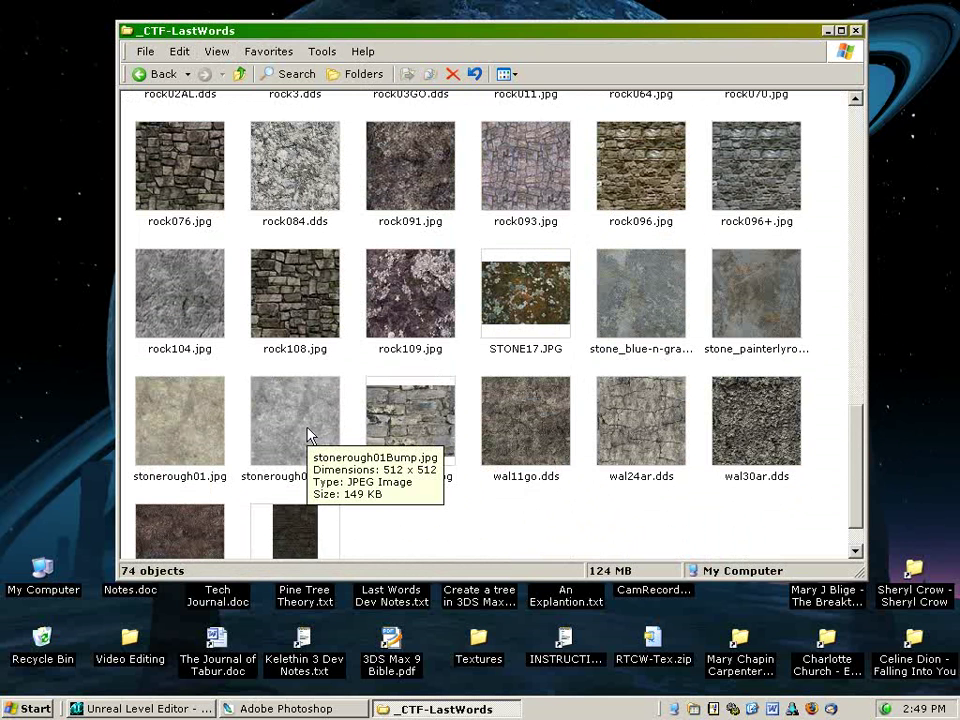
{"action": "left_click", "coordinate": [296, 426]}
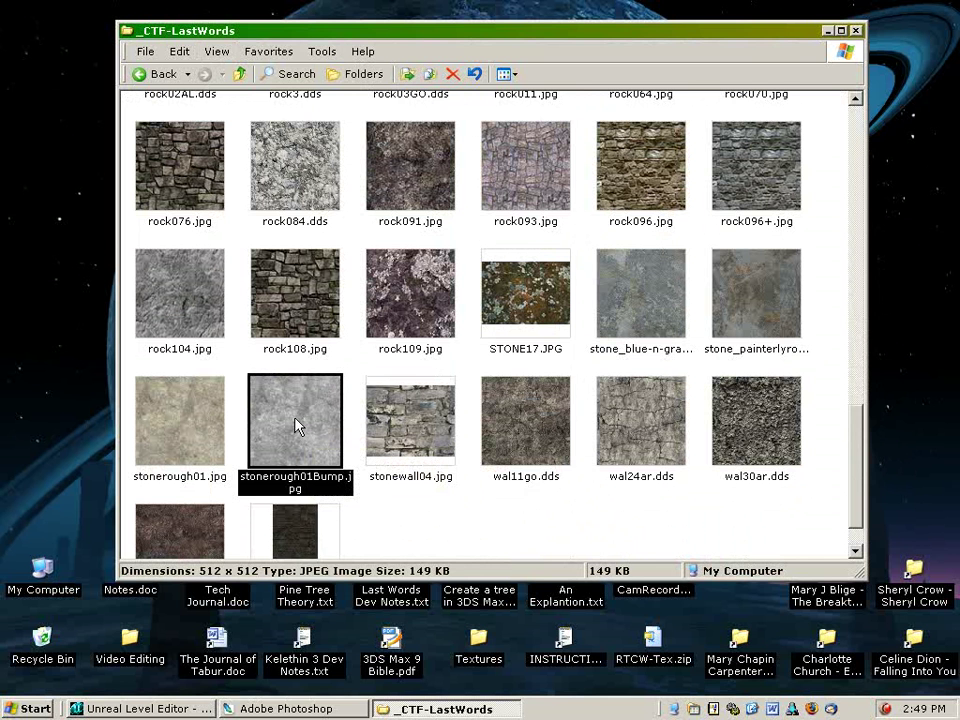
{"action": "left_click", "coordinate": [300, 710]}
{"action": "left_click_drag", "start_coordinate": [305, 712], "coordinate": [418, 414]}
{"action": "left_click", "coordinate": [556, 81]}
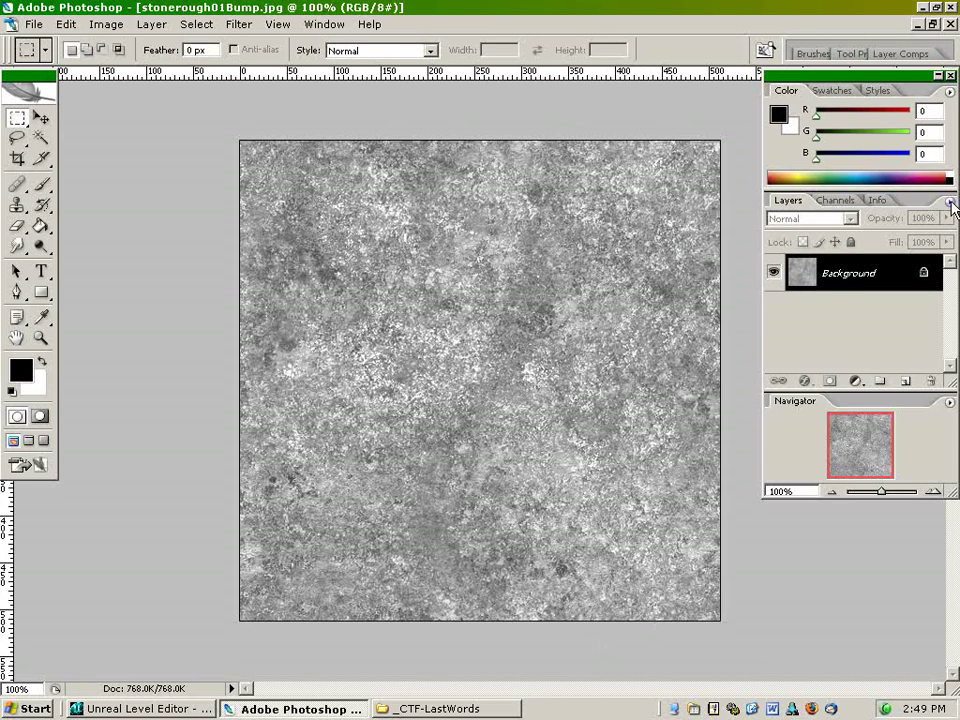
- Add a new empty layer above the Background with Normal mode and 100% opacity
{"action": "left_click", "coordinate": [950, 201]}
{"action": "left_click", "coordinate": [932, 242]}
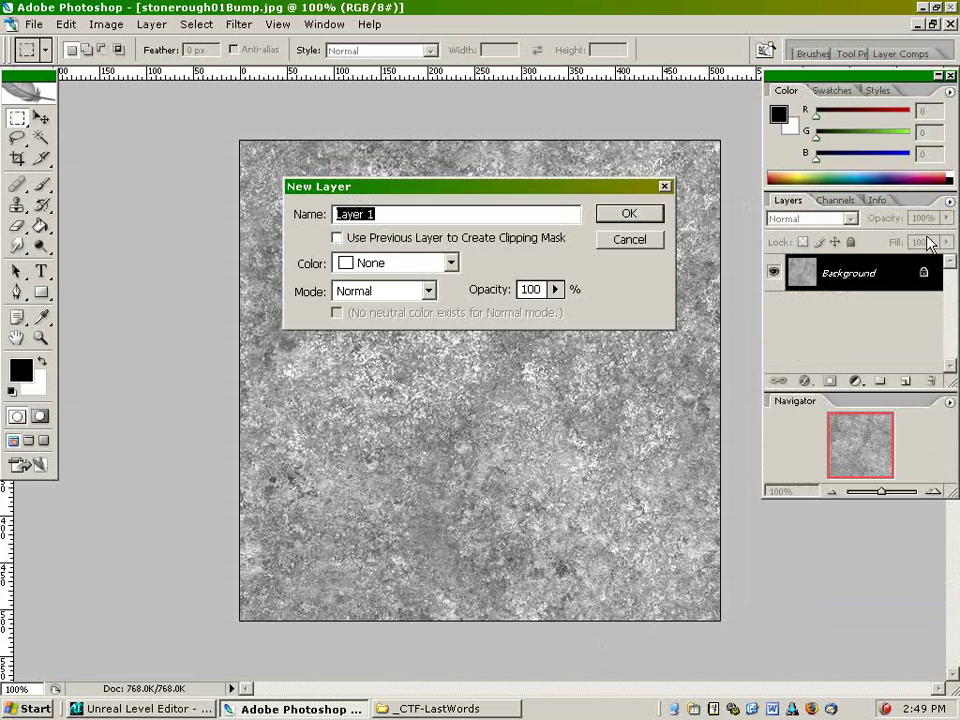
{"action": "left_click", "coordinate": [628, 215]}
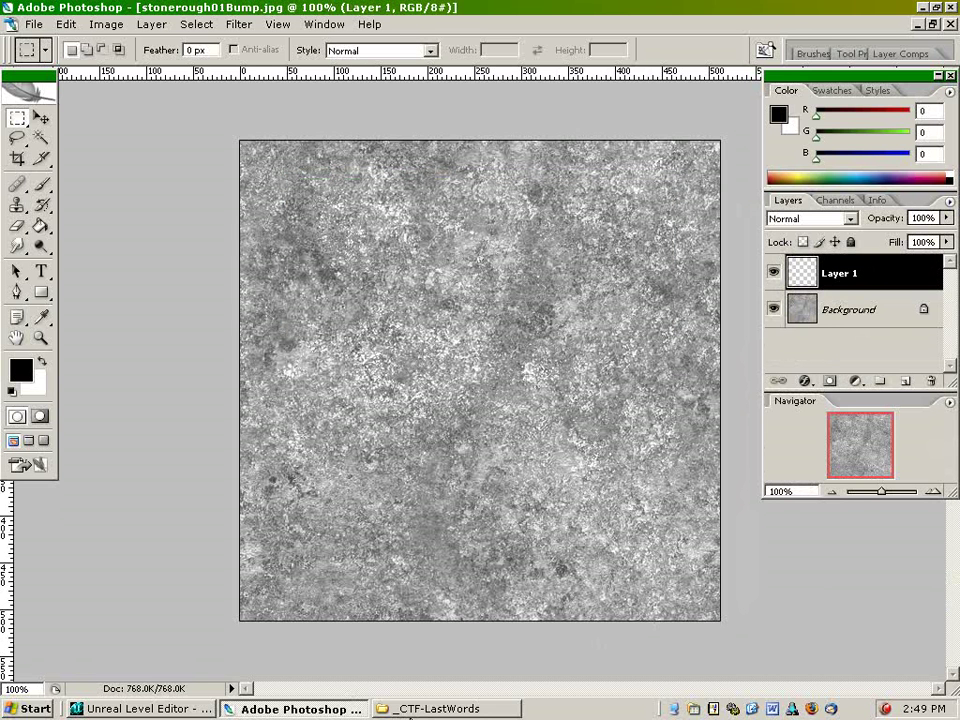
- Open flr14ar.dds from the _CTF-LastWords folder in Photoshop, loading it with default sizes
{"action": "left_click", "coordinate": [435, 708]}
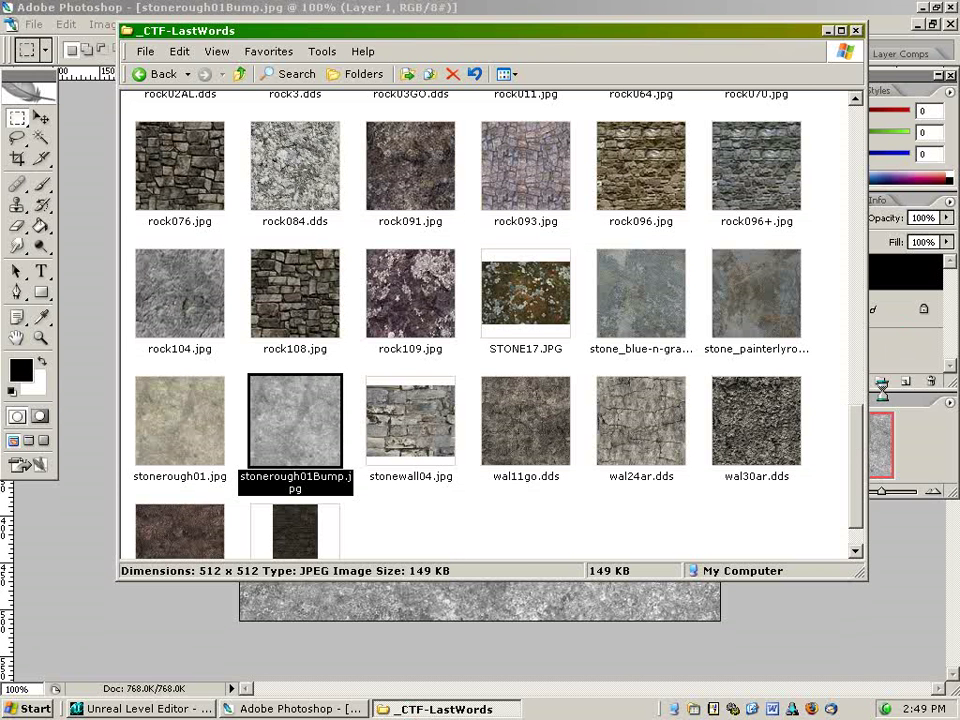
{"action": "left_click_drag", "start_coordinate": [858, 440], "coordinate": [888, 120]}
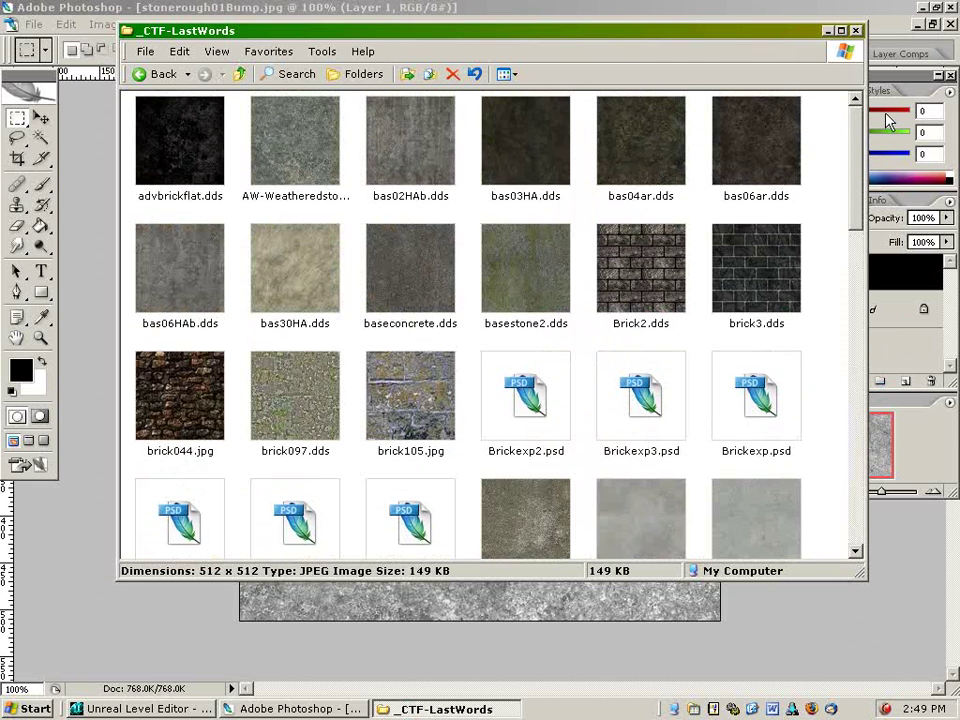
{"action": "scroll", "coordinate": [888, 120], "scroll_direction": "down", "scroll_amount": 1}
{"action": "scroll", "coordinate": [888, 120], "scroll_direction": "up", "scroll_amount": 1}
{"action": "scroll", "coordinate": [903, 78], "scroll_direction": "down", "scroll_amount": 4}
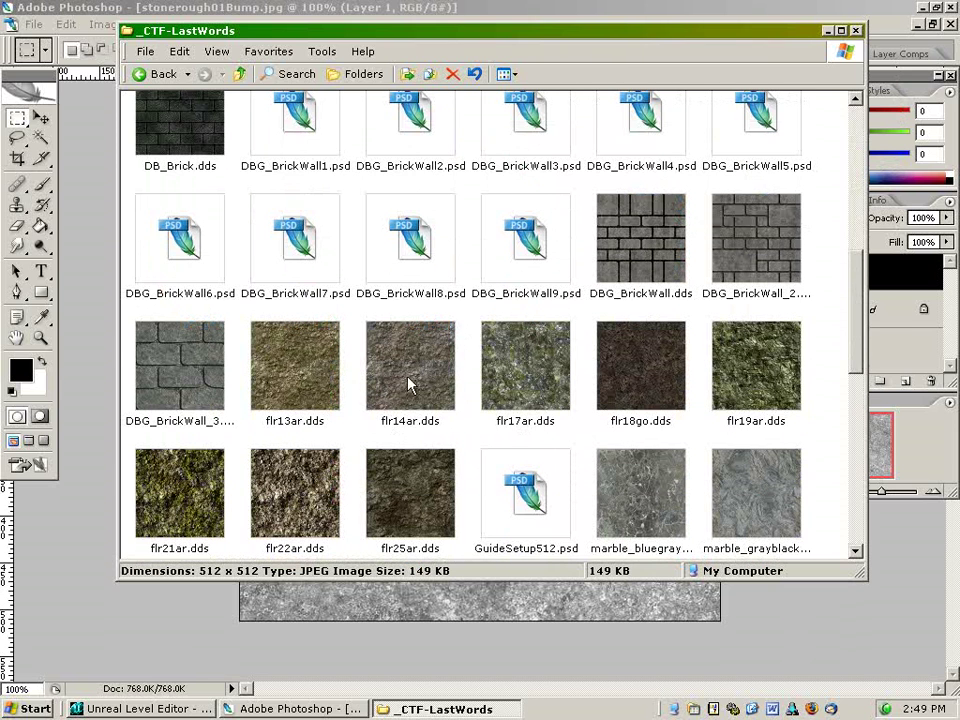
{"action": "double_click", "coordinate": [408, 380]}
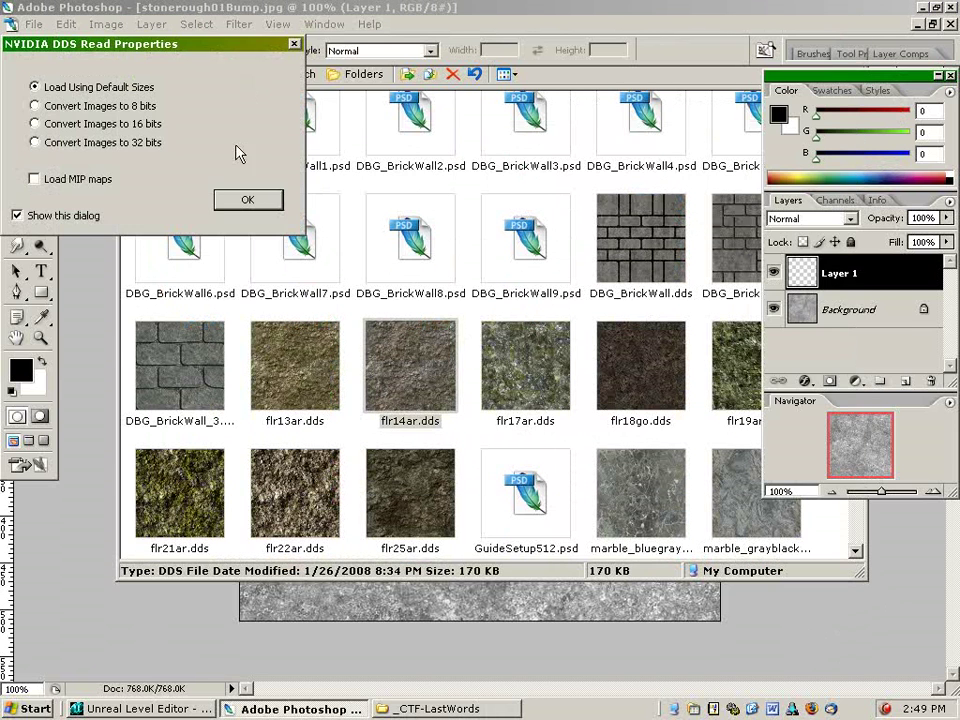
{"action": "left_click", "coordinate": [245, 199]}
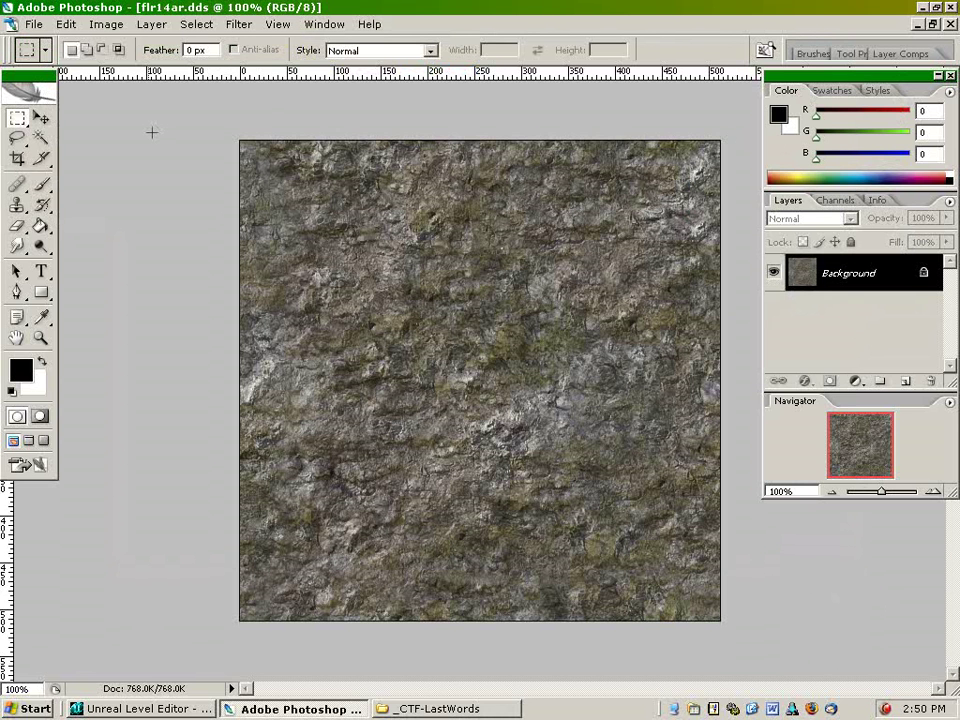
- Copy the entire flr14ar.dds texture into Layer 1 of stonerough01Bump.jpg and close the source file
{"action": "key", "text": "ctrl+a"}
{"action": "left_click", "coordinate": [65, 24]}
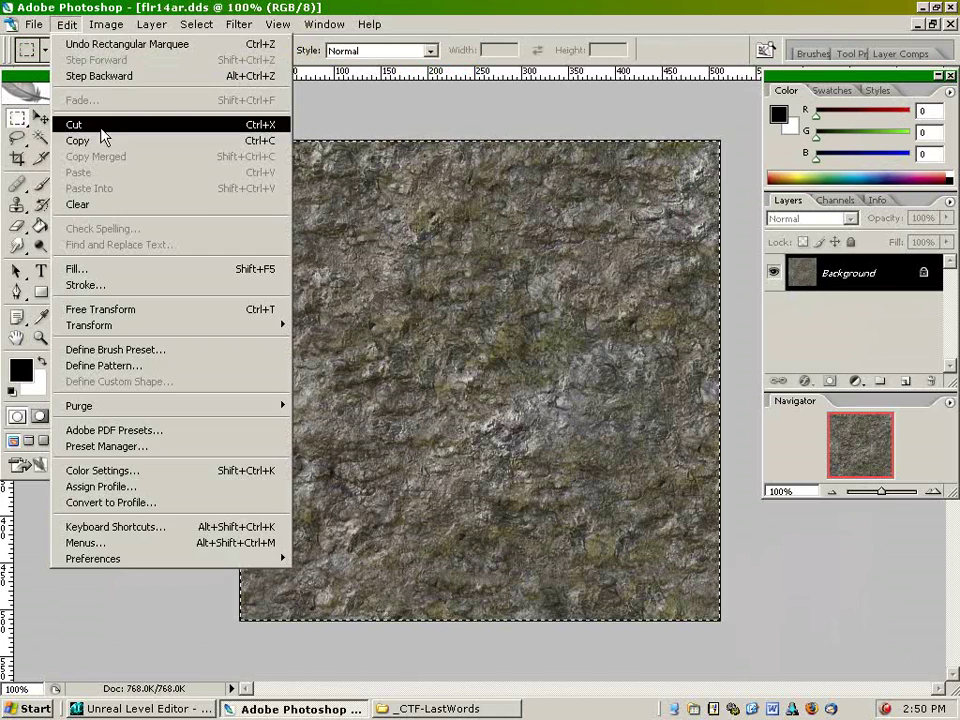
{"action": "key", "text": "Escape"}
{"action": "left_click", "coordinate": [948, 24]}
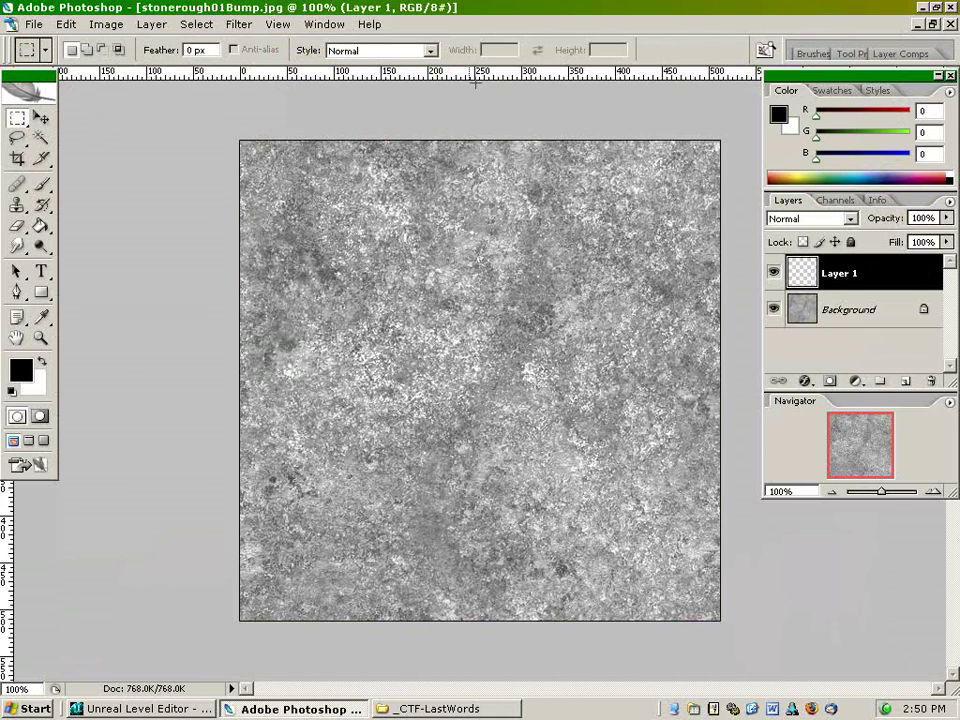
{"action": "left_click", "coordinate": [65, 24]}
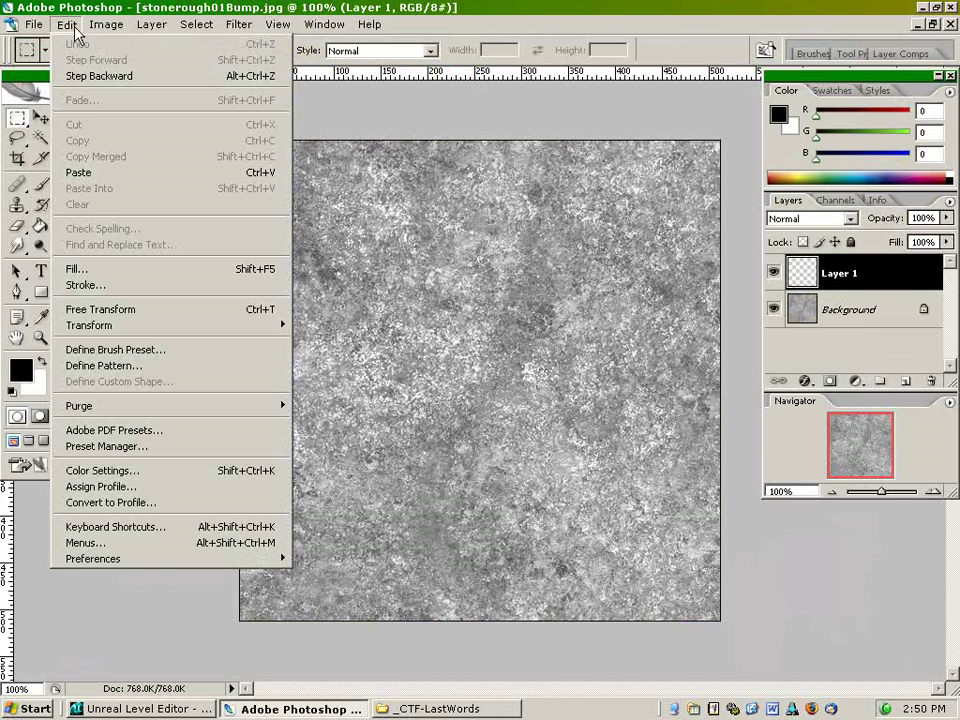
{"action": "left_click", "coordinate": [88, 172]}
- Add a Brightness/Contrast adjustment layer directly above the Background with brightness set to -75
{"action": "left_click", "coordinate": [836, 312]}
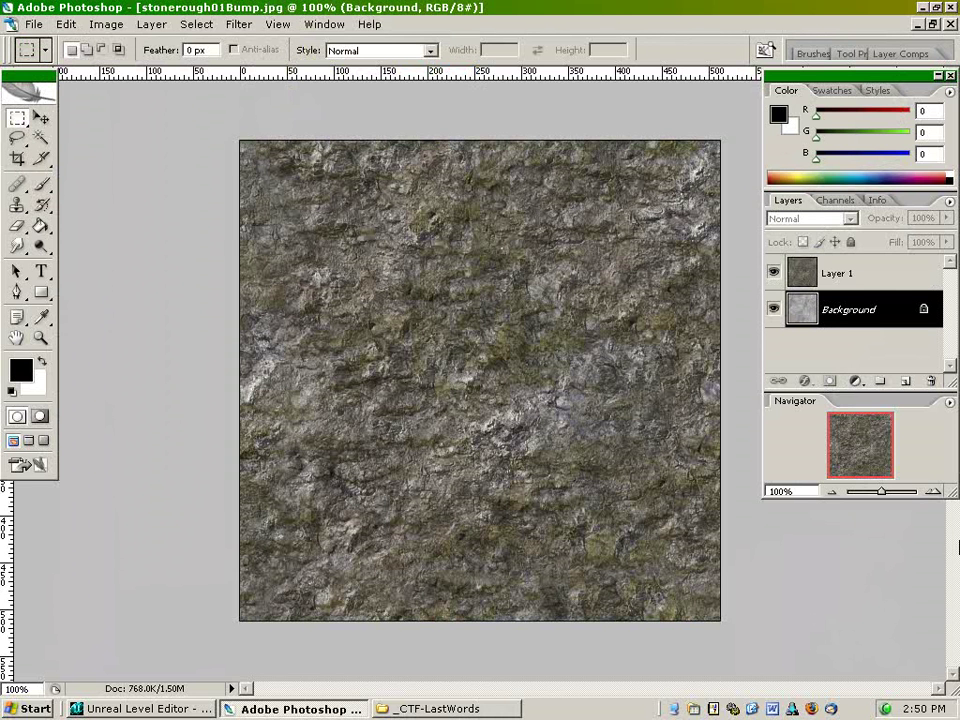
{"action": "left_click", "coordinate": [857, 383]}
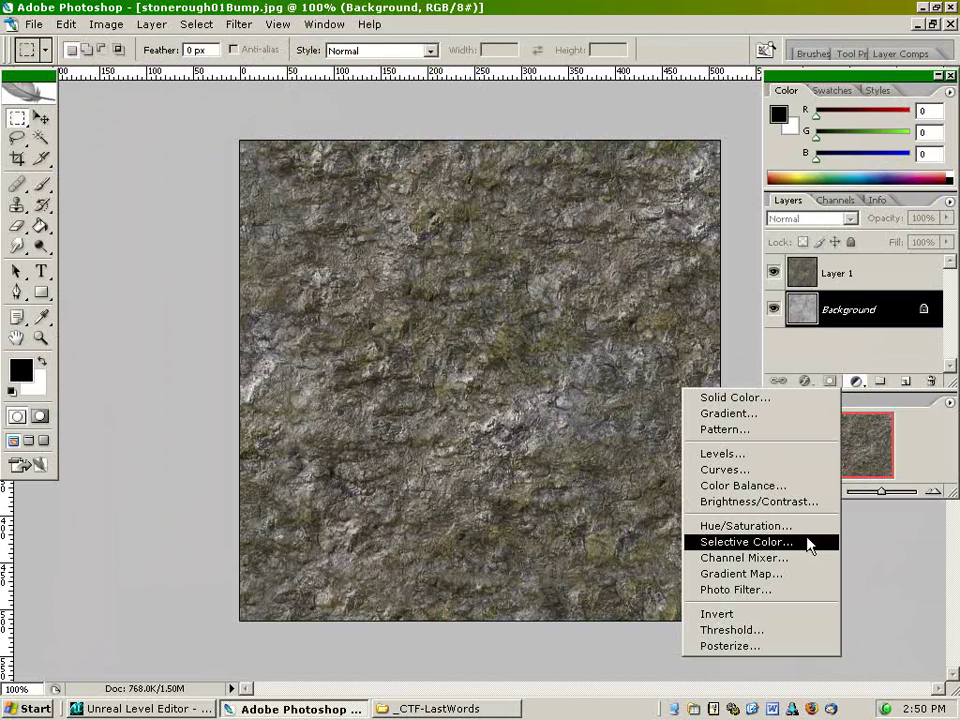
{"action": "left_click", "coordinate": [758, 501]}
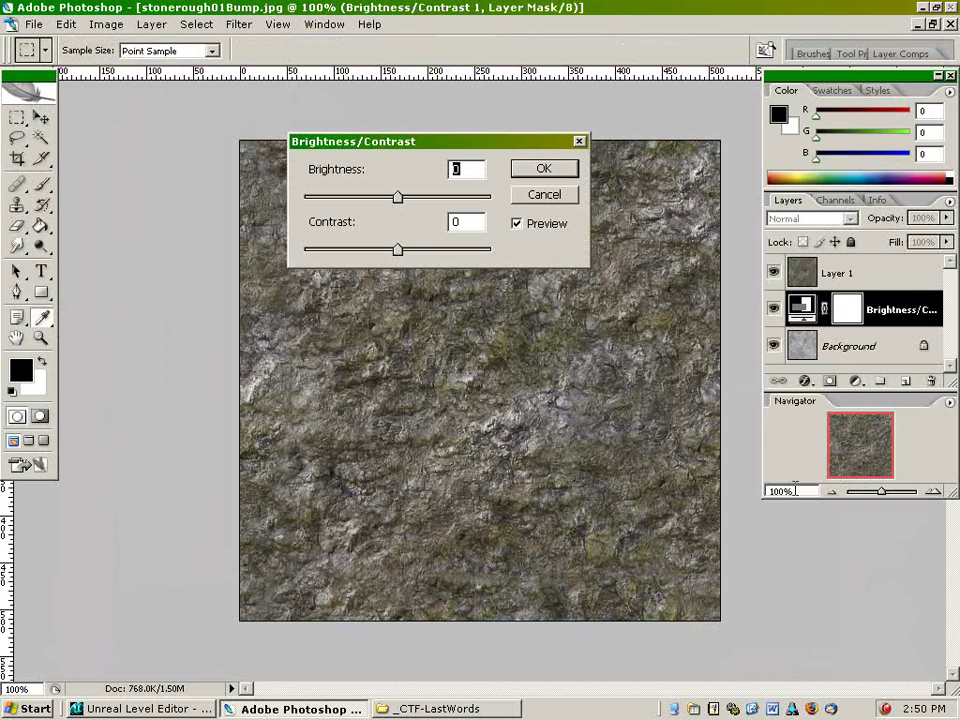
{"action": "left_click_drag", "start_coordinate": [399, 199], "coordinate": [327, 200]}
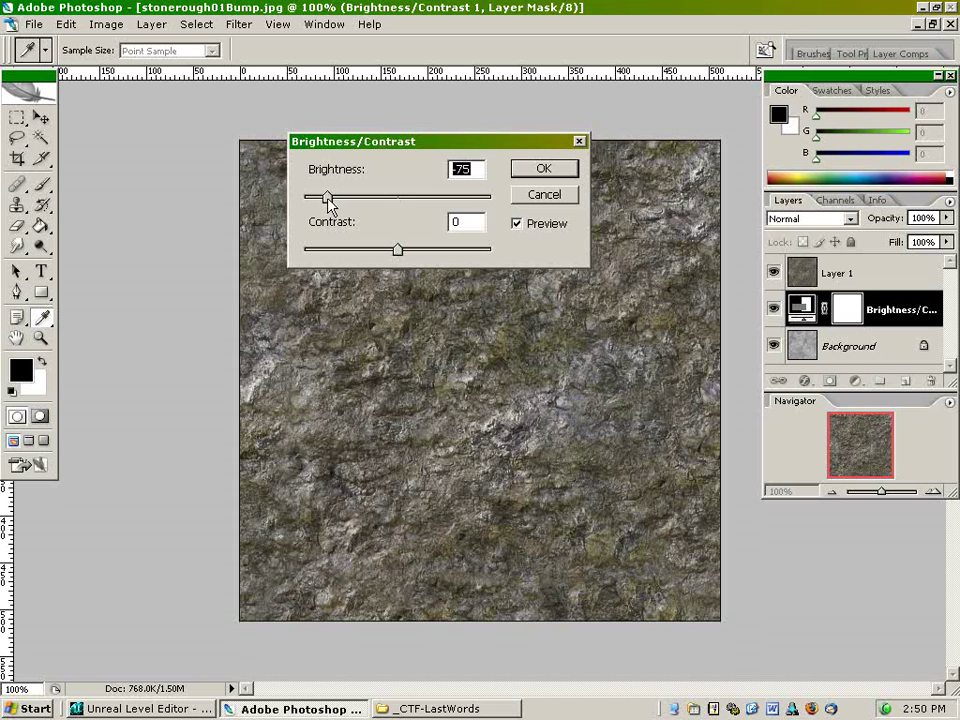
{"action": "left_click", "coordinate": [543, 169]}
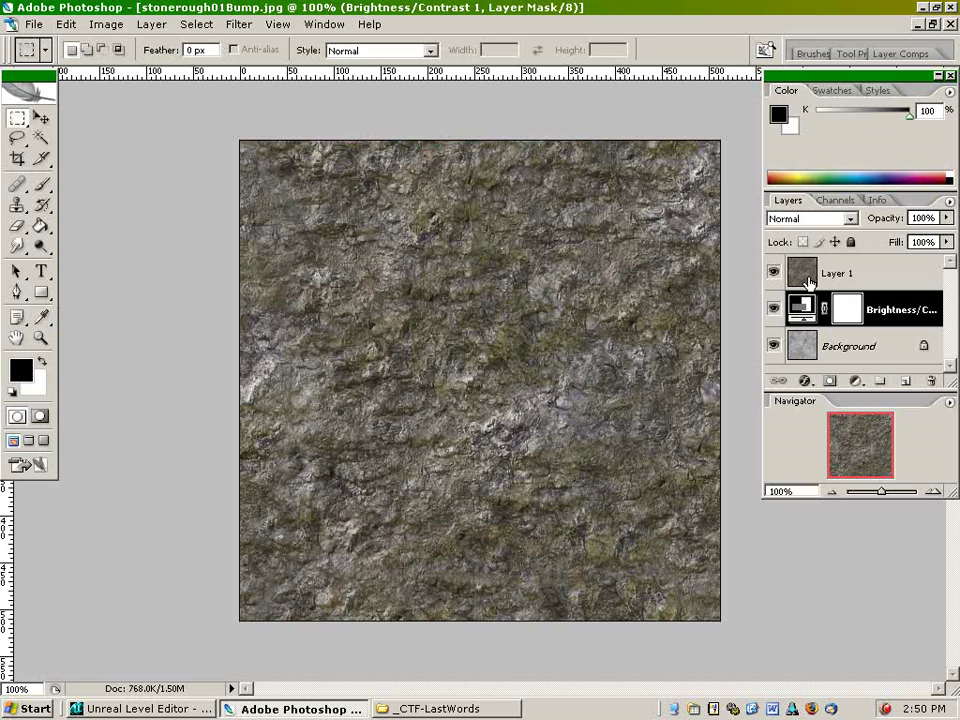
{"action": "left_click", "coordinate": [856, 383]}
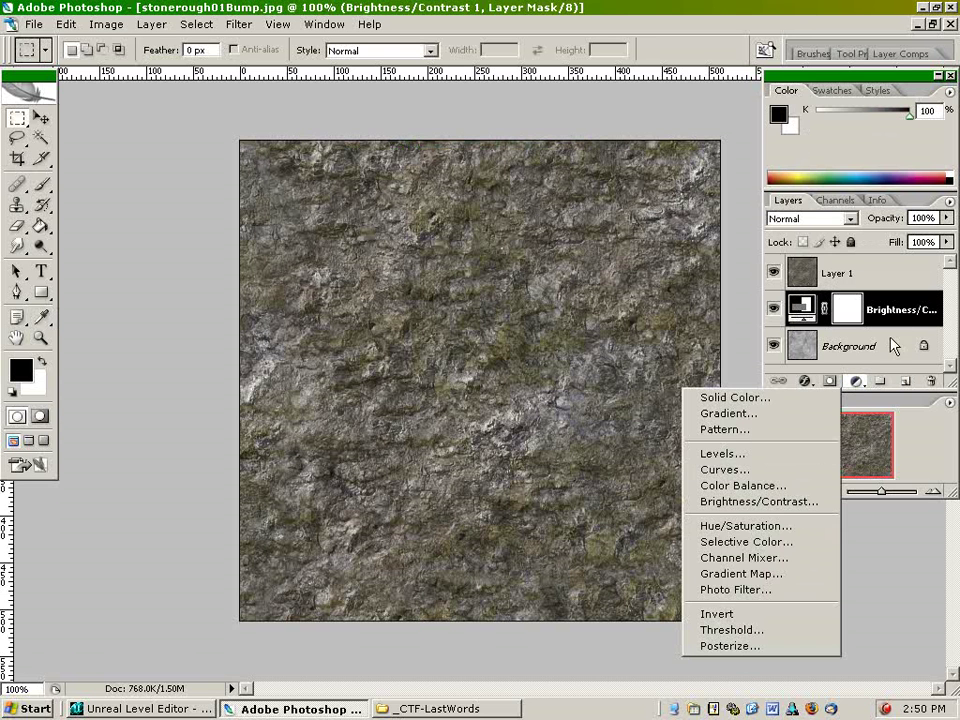
{"action": "left_click", "coordinate": [716, 17]}
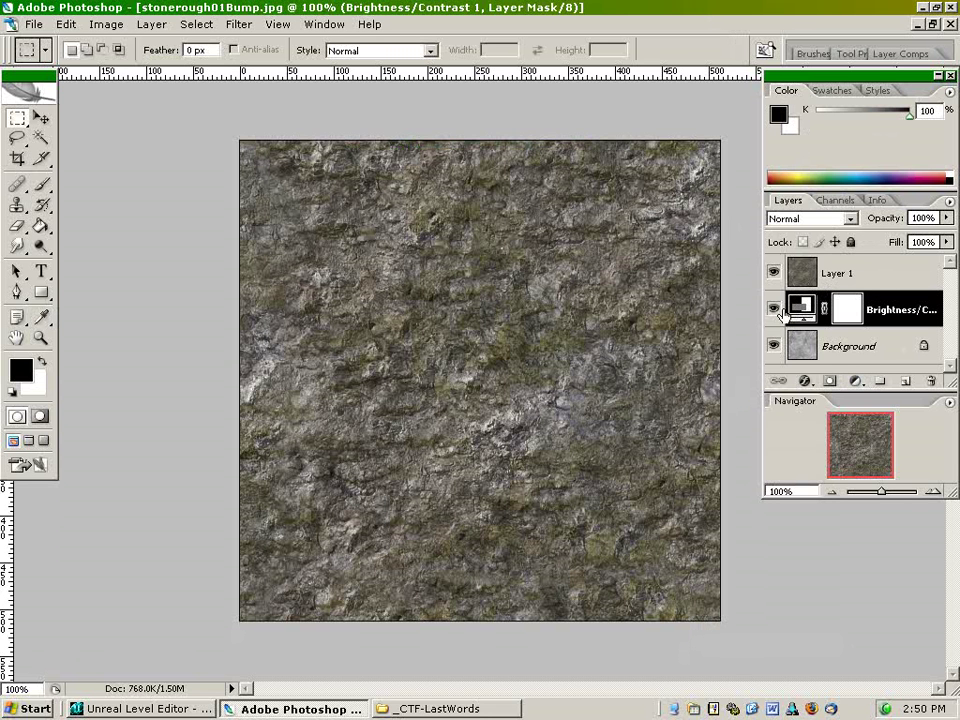
- Hide and show Layer 1 to check the darkened Background beneath it, and make Layer 1 the active layer
{"action": "left_click", "coordinate": [774, 272]}
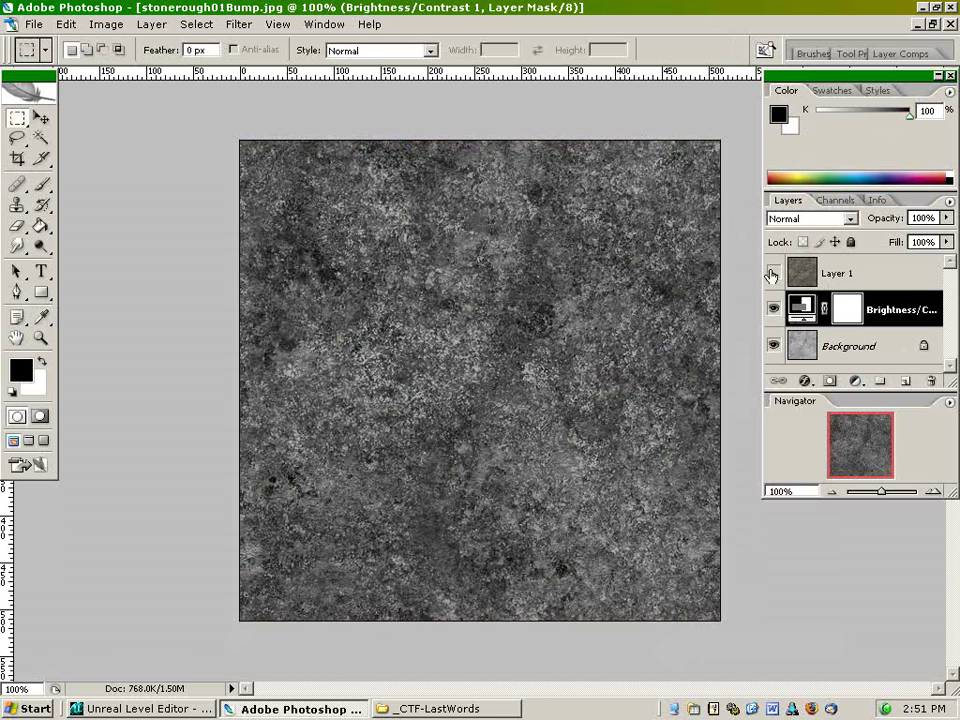
{"action": "left_click", "coordinate": [774, 272]}
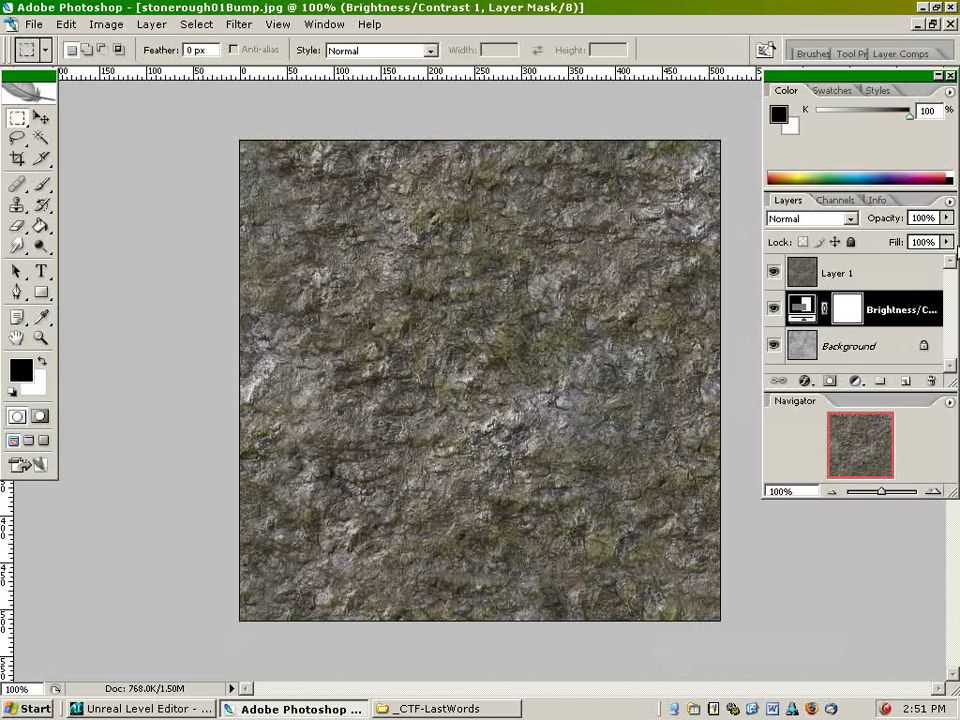
{"action": "left_click", "coordinate": [946, 242]}
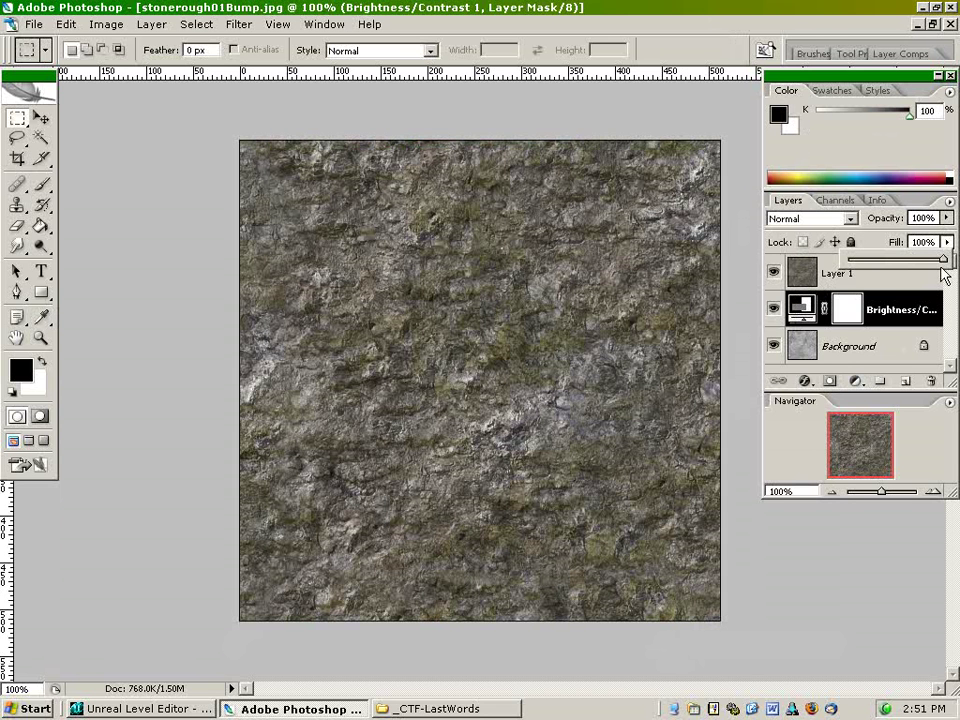
{"action": "left_click_drag", "start_coordinate": [943, 259], "coordinate": [896, 262]}
{"action": "left_click", "coordinate": [912, 279]}
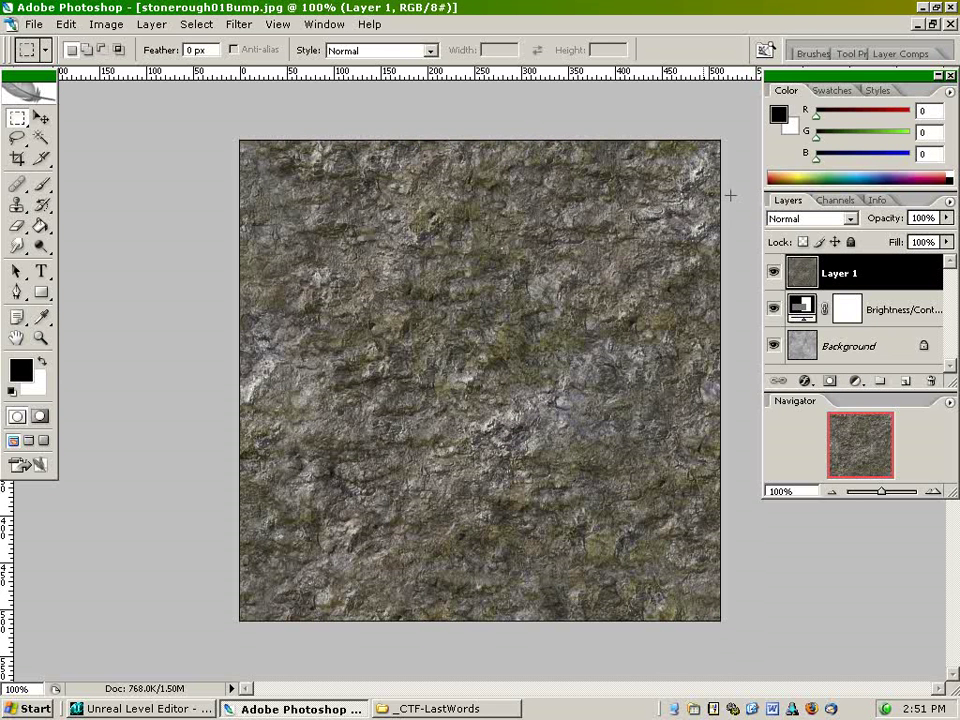
- Confirm the grid preferences with a gridline every 128 pixels and 16 subdivisions, and display the grid over the image
{"action": "left_click", "coordinate": [66, 26]}
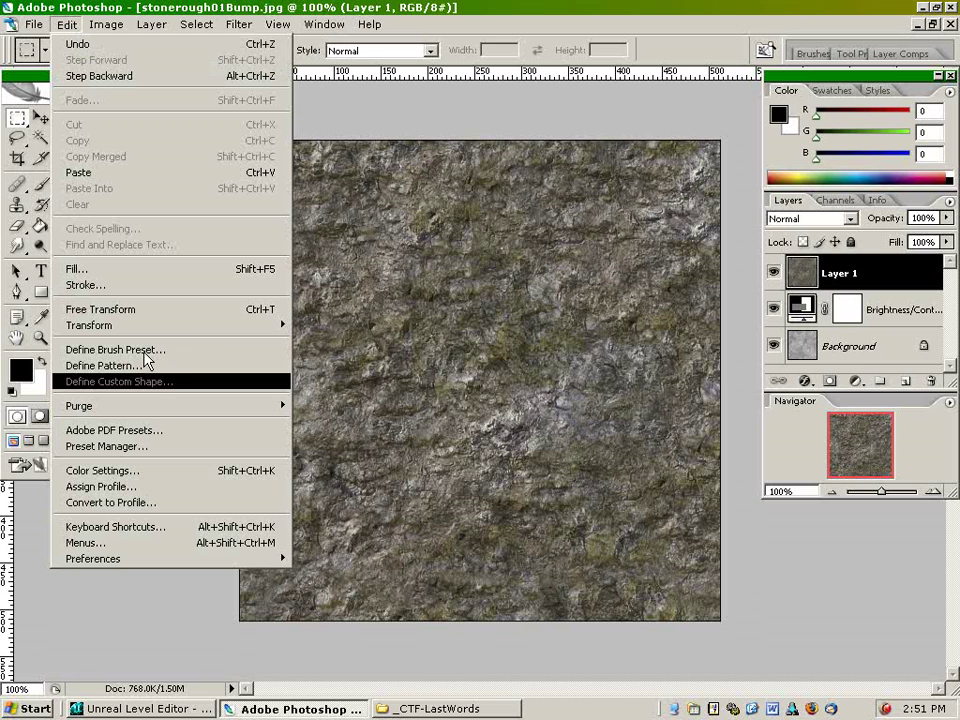
{"action": "mouse_move", "coordinate": [280, 559]}
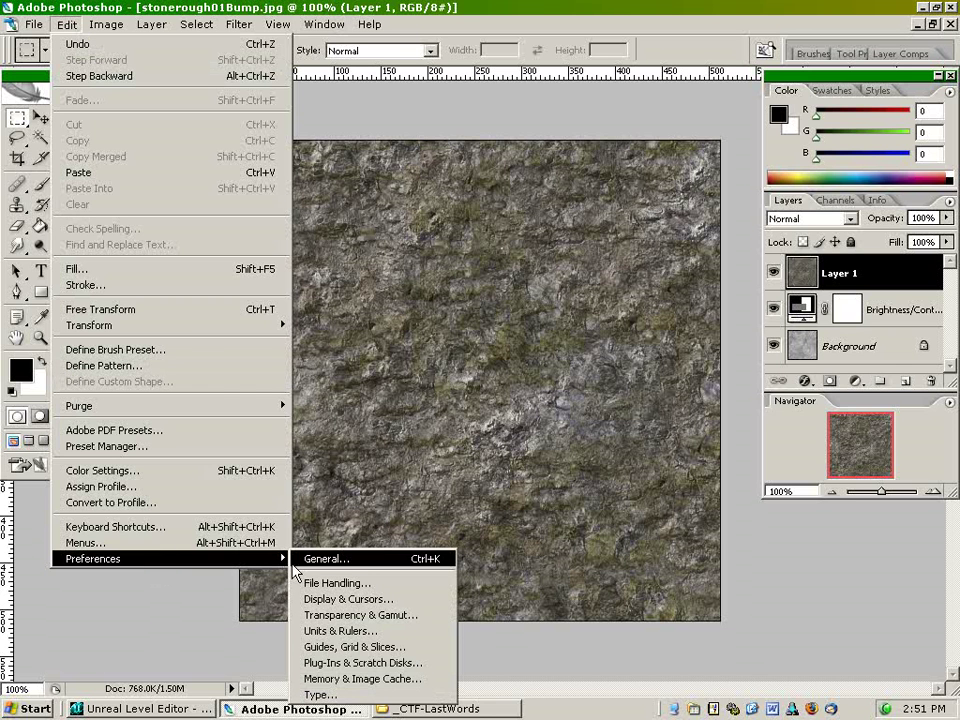
{"action": "left_click", "coordinate": [363, 650]}
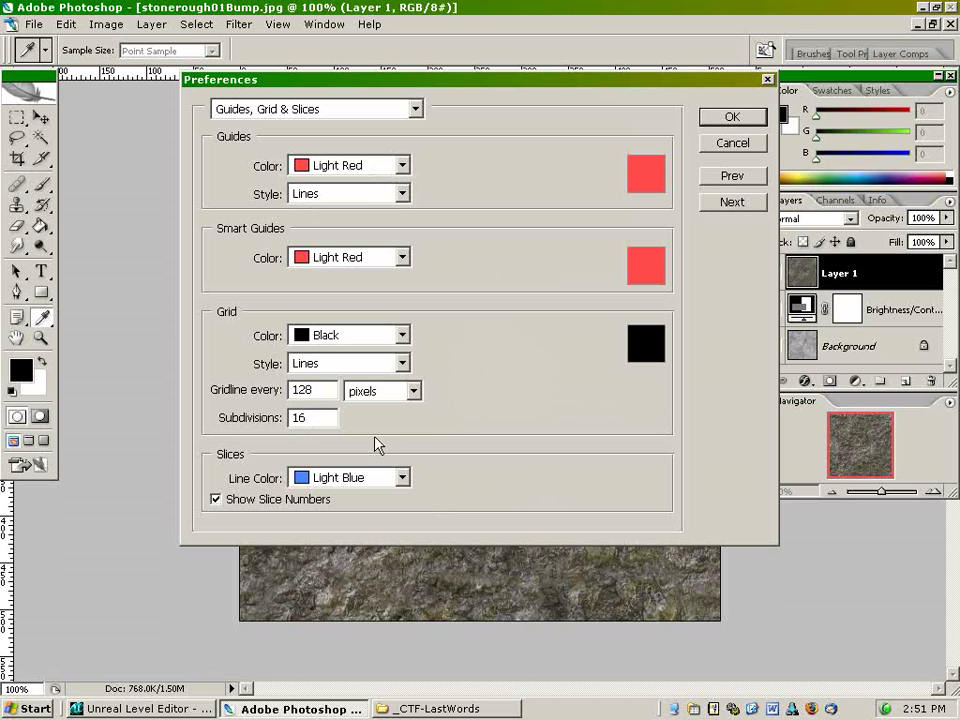
{"action": "left_click", "coordinate": [731, 117]}
{"action": "key", "text": "m"}
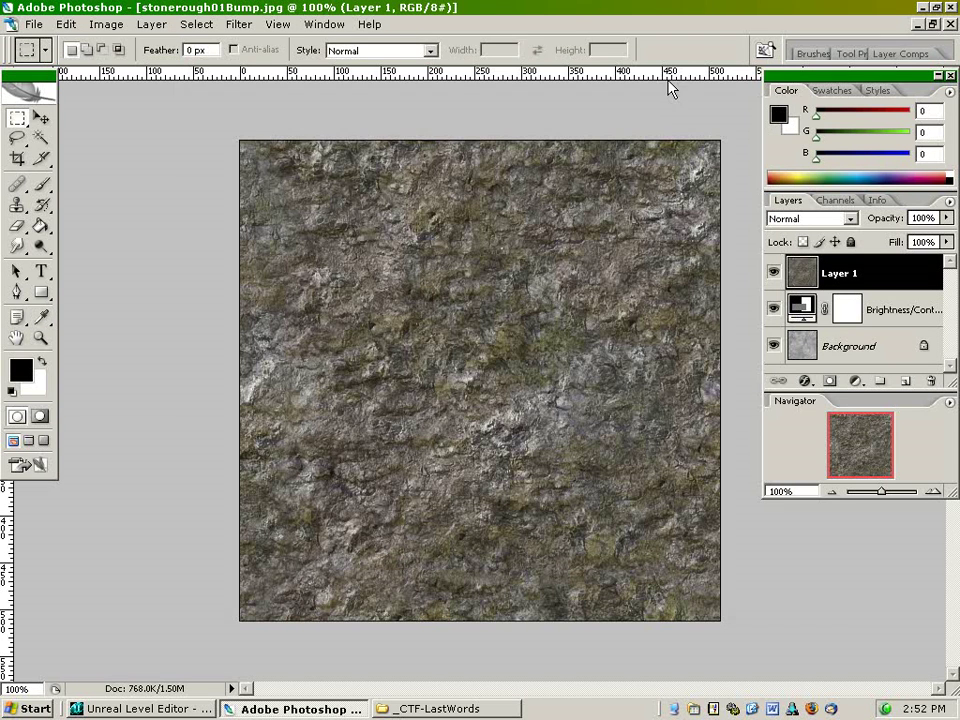
{"action": "left_click", "coordinate": [284, 25]}
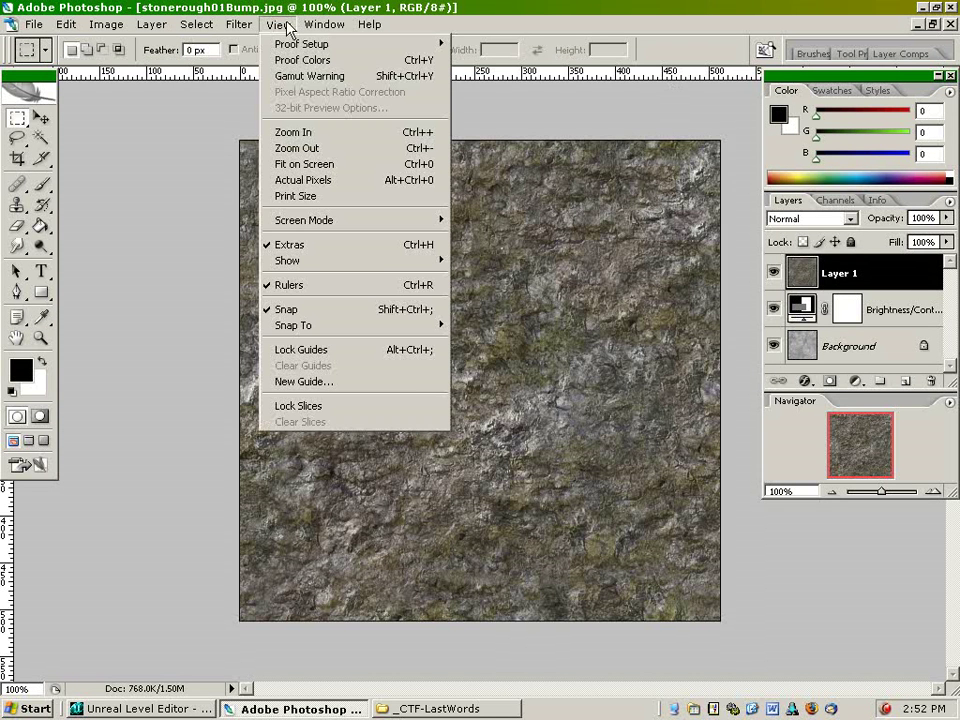
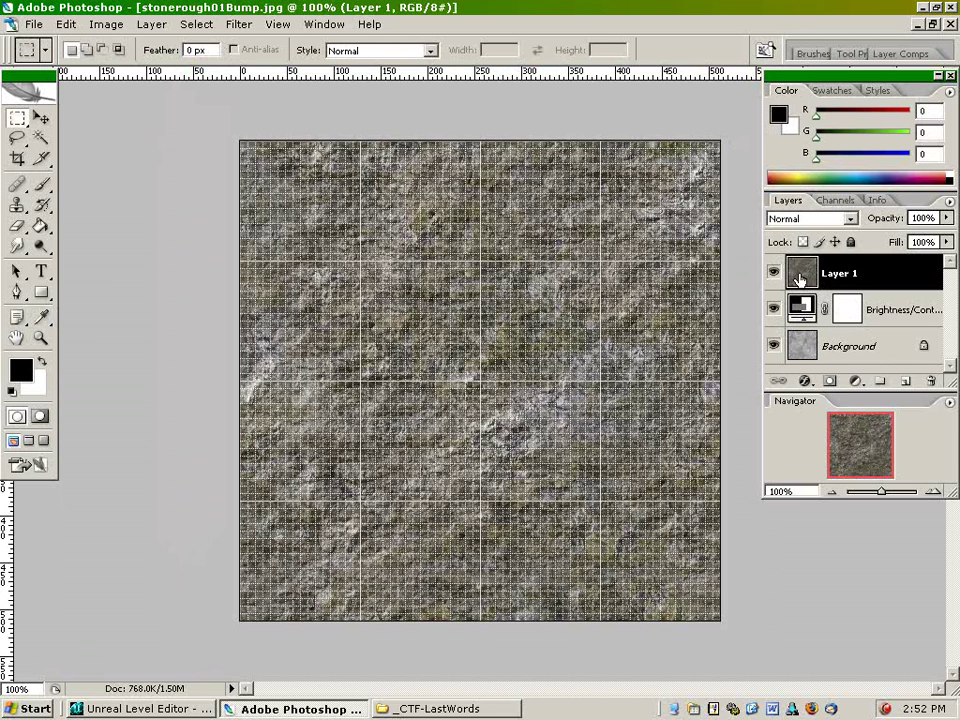
- Add a layer mask to Layer 1 and show only that mask on the canvas
{"action": "left_click", "coordinate": [831, 382]}
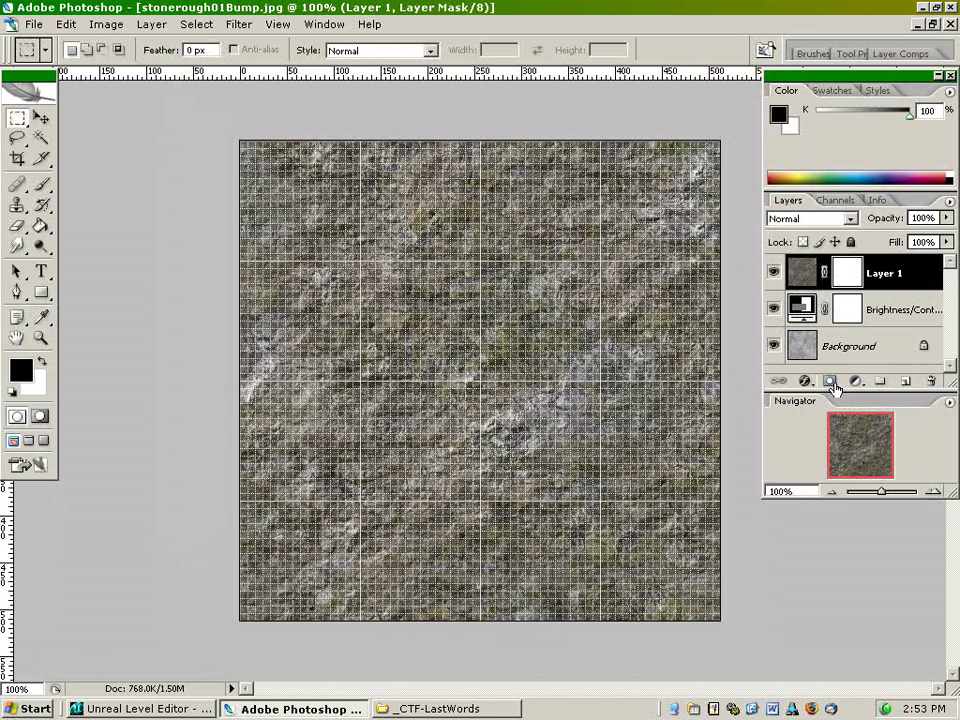
{"action": "left_click", "coordinate": [842, 279], "text": "alt"}
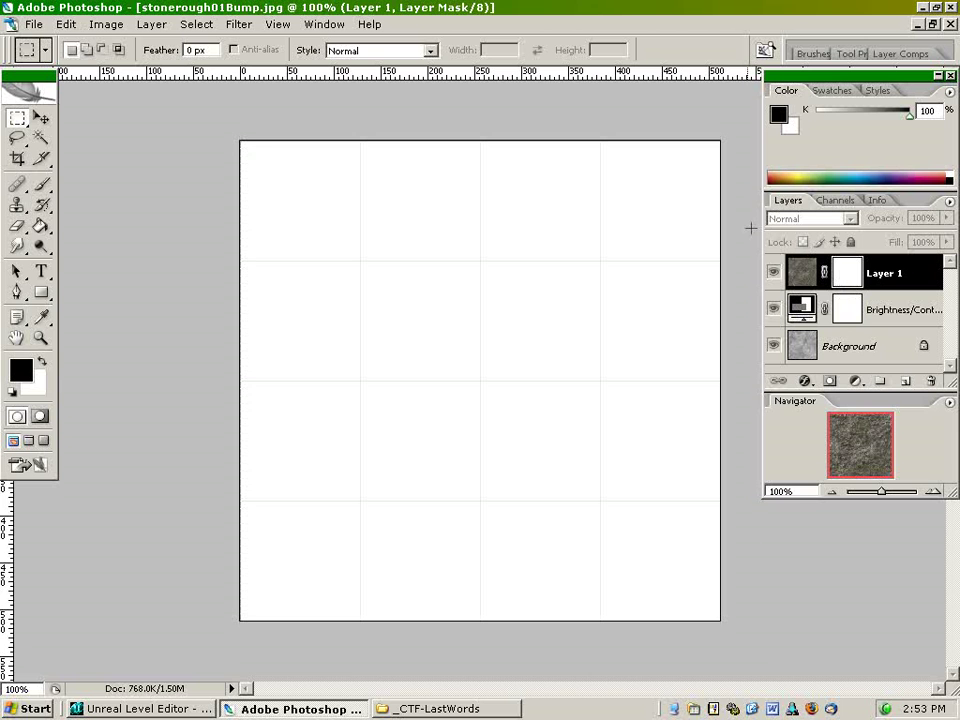
- Set the grid color to Black in the Guides, Grid & Slices preferences
{"action": "left_click", "coordinate": [66, 24]}
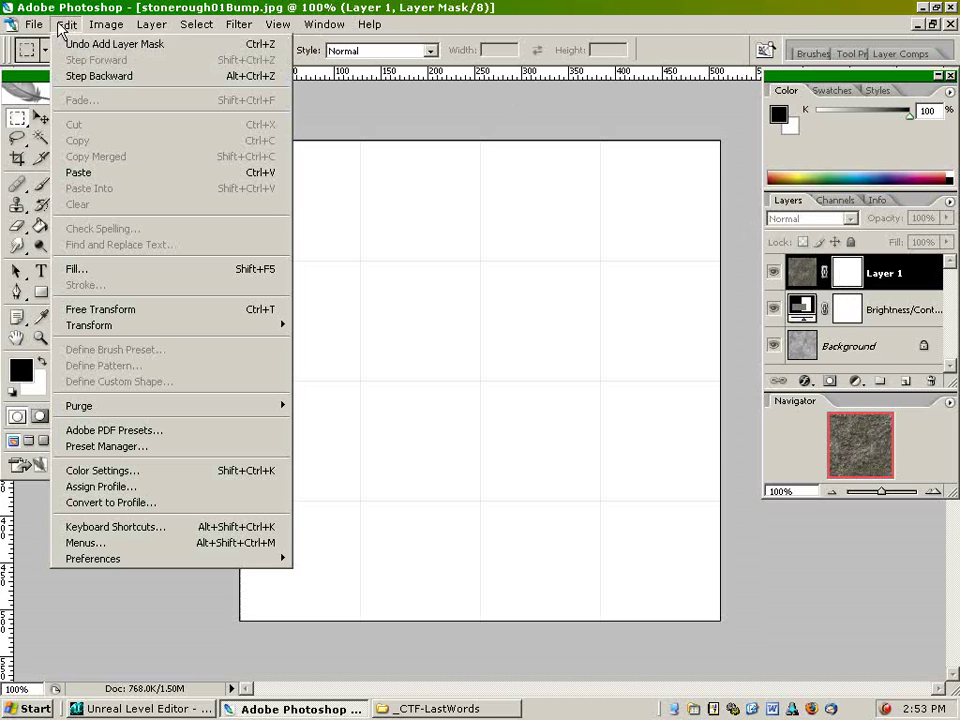
{"action": "mouse_move", "coordinate": [285, 559]}
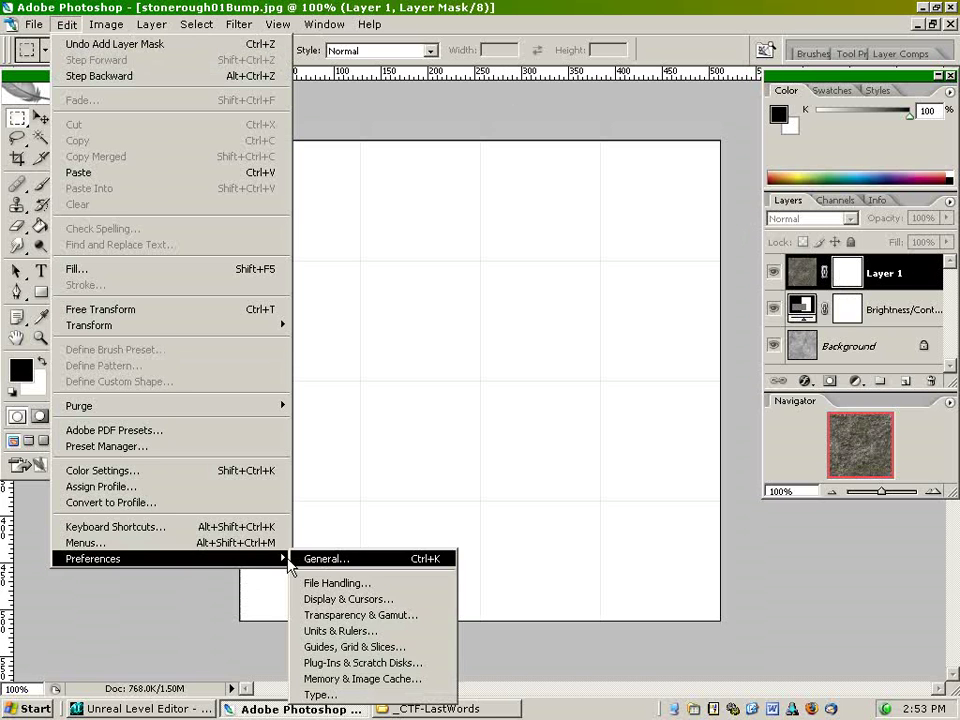
{"action": "left_click", "coordinate": [383, 584]}
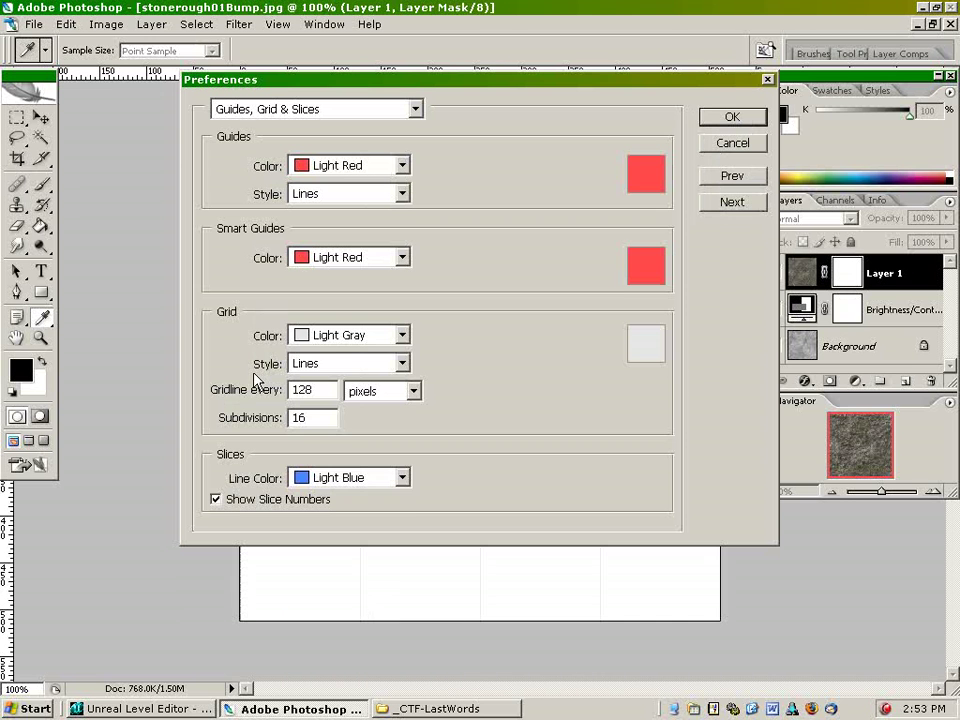
{"action": "left_click", "coordinate": [401, 338]}
{"action": "left_click", "coordinate": [381, 524]}
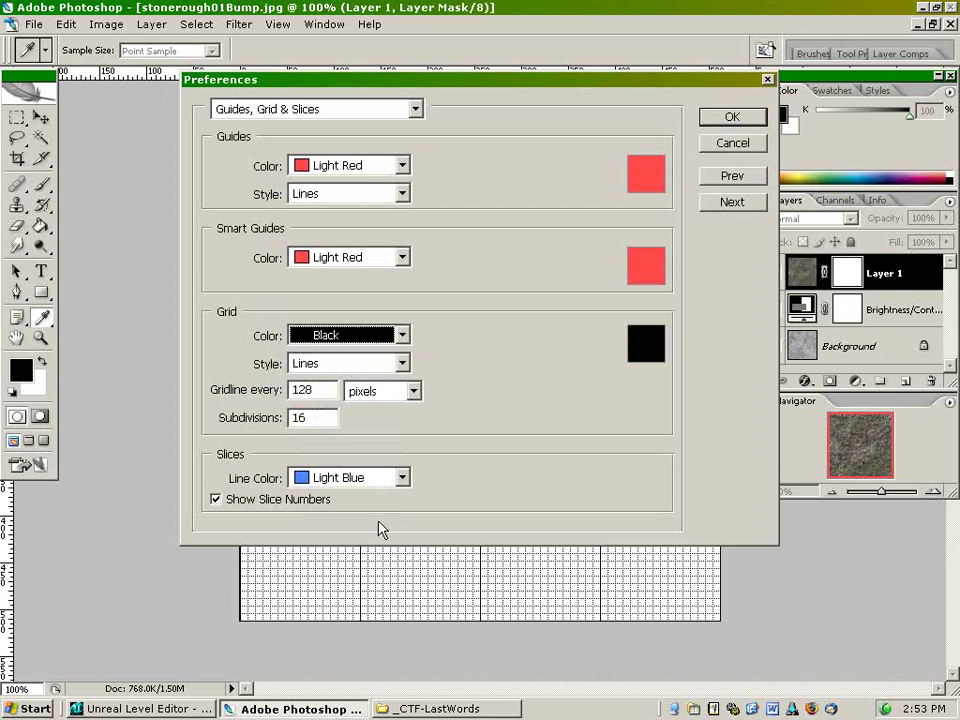
{"action": "left_click", "coordinate": [741, 119]}
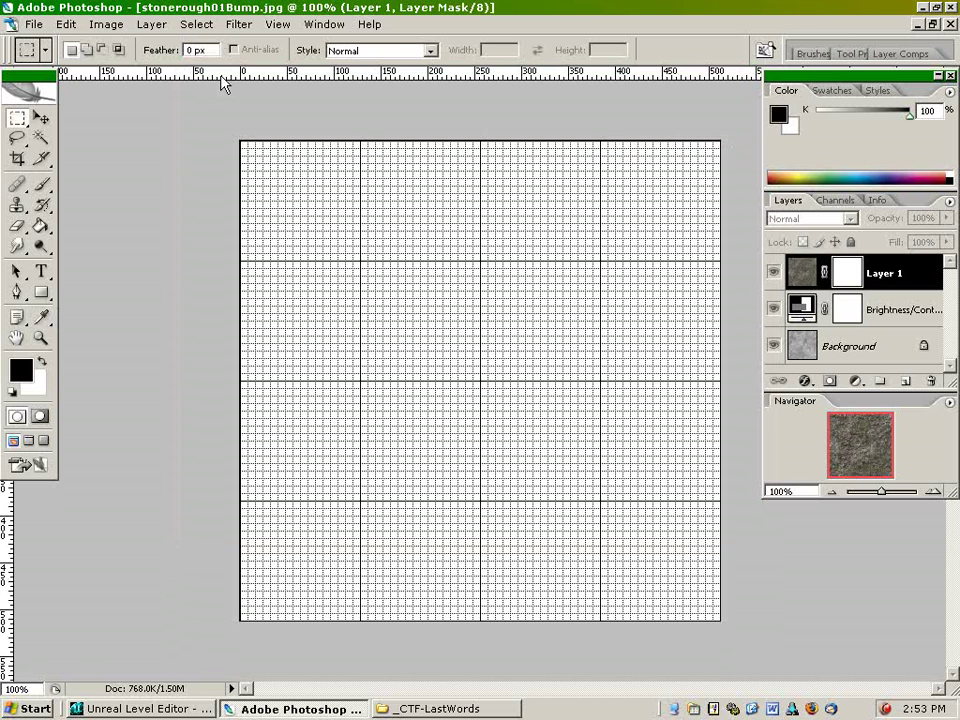
- Paint straight black horizontal lines on the mask with an 8 px brush along the three main gridlines and the bottom and top edges
{"action": "left_click", "coordinate": [41, 184]}
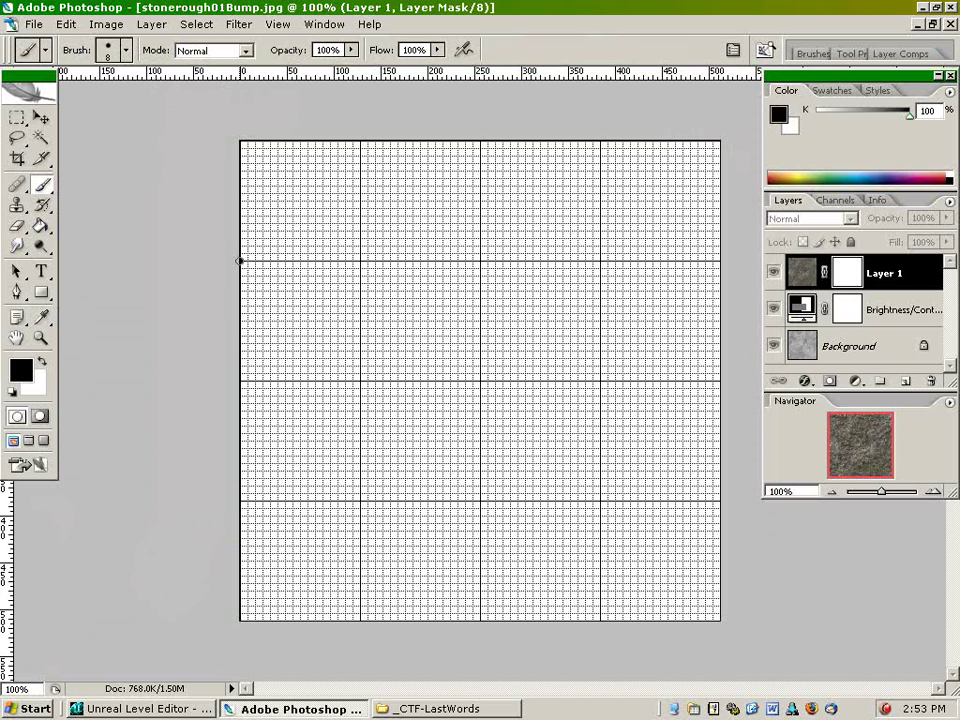
{"action": "mouse_move", "coordinate": [240, 261]}
{"action": "left_mouse_down"}
{"action": "mouse_move", "coordinate": [504, 268]}
{"action": "mouse_move", "coordinate": [739, 242]}
{"action": "left_mouse_up"}
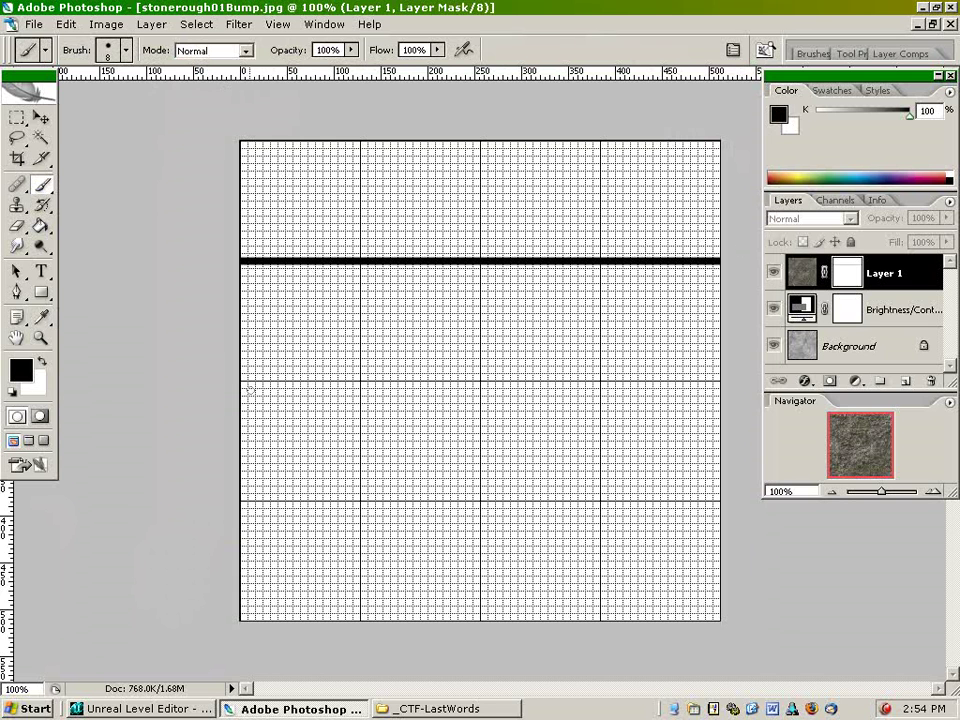
{"action": "left_click_drag", "start_coordinate": [240, 381], "coordinate": [722, 381]}
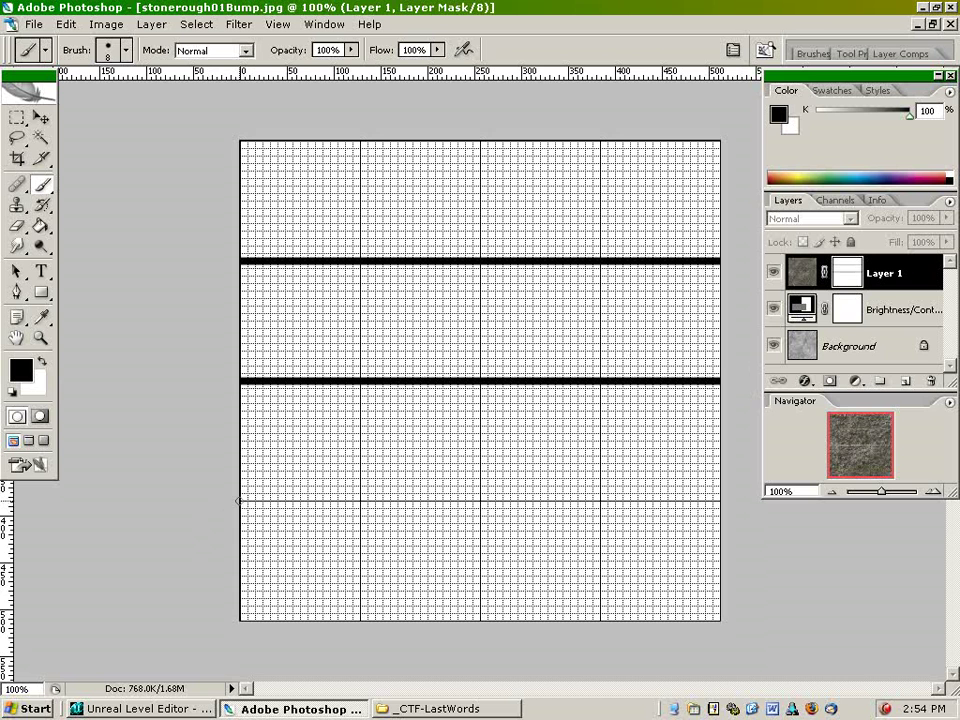
{"action": "left_click_drag", "start_coordinate": [240, 501], "coordinate": [746, 463]}
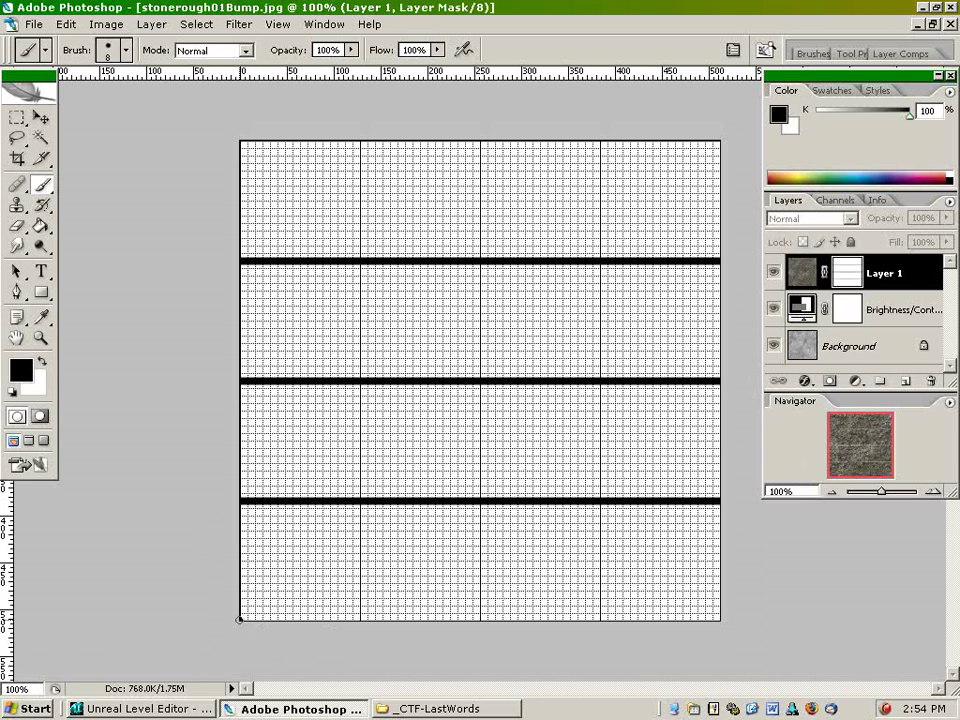
{"action": "left_click_drag", "start_coordinate": [239, 619], "coordinate": [851, 606]}
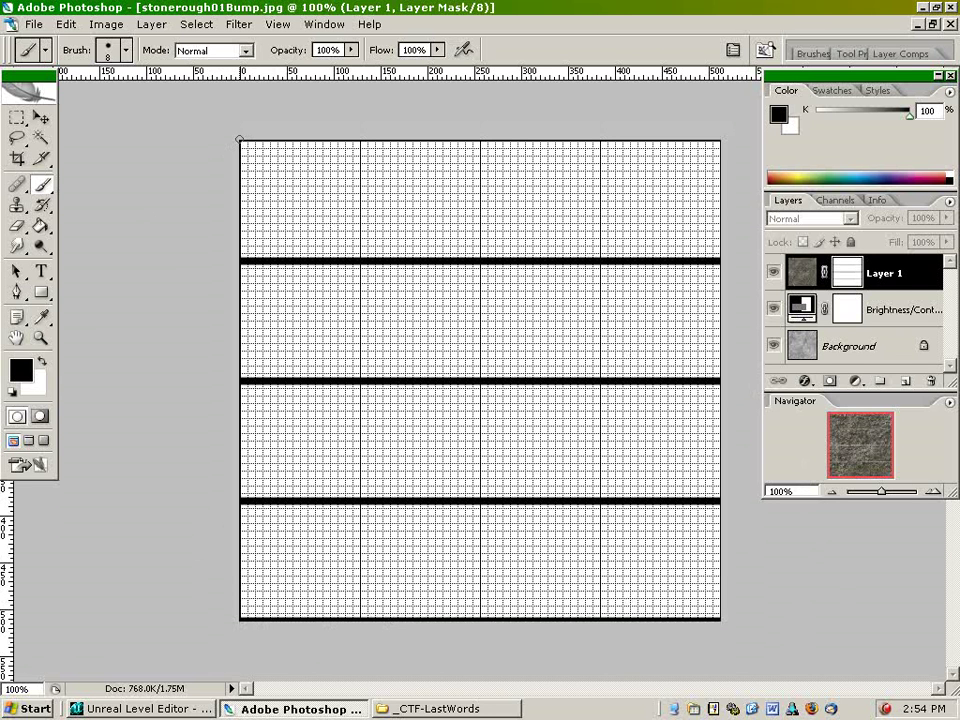
{"action": "mouse_move", "coordinate": [240, 141]}
{"action": "left_mouse_down"}
{"action": "mouse_move", "coordinate": [579, 107]}
{"action": "mouse_move", "coordinate": [740, 110]}
{"action": "left_mouse_up"}
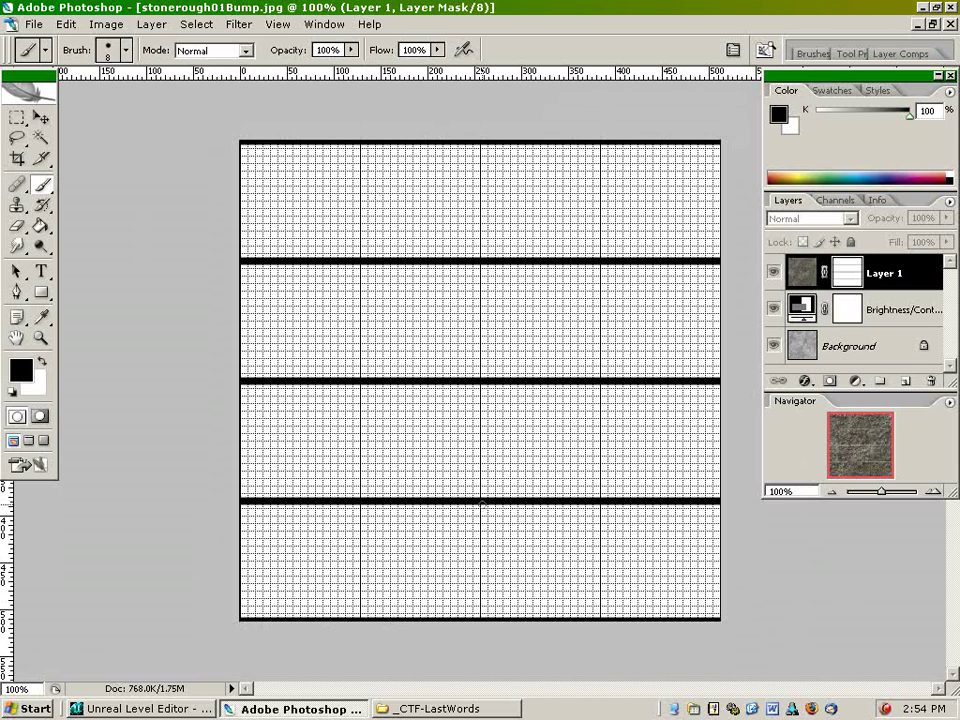
- Paint vertical black joints at the bottom row's middle, left edge and right edge, and at the first main gridline of the row above
{"action": "left_click_drag", "start_coordinate": [481, 502], "coordinate": [481, 618]}
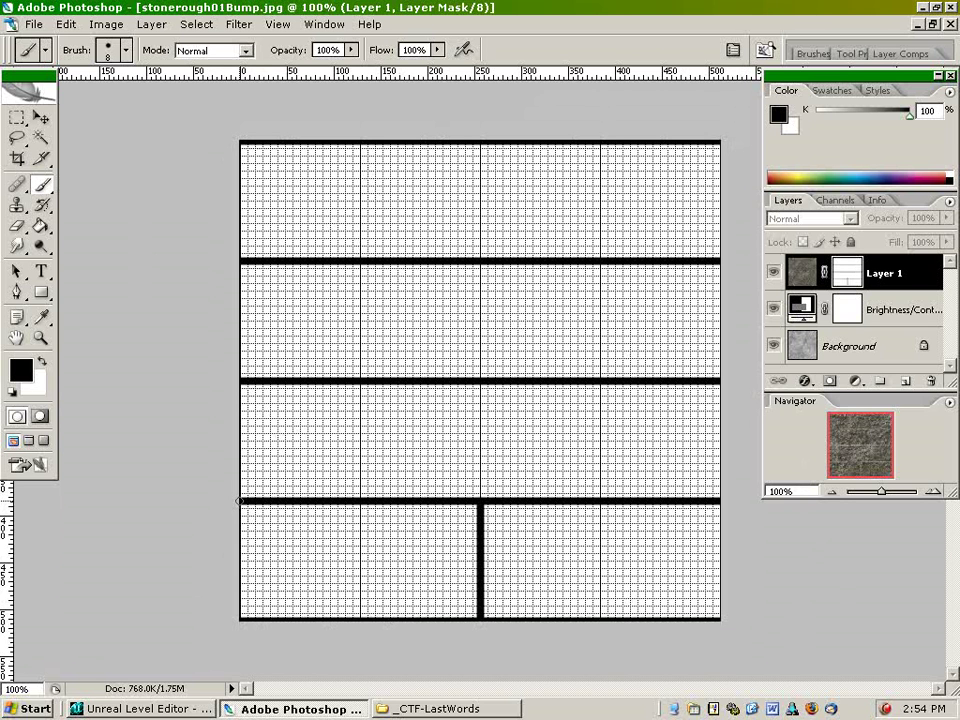
{"action": "left_click_drag", "start_coordinate": [240, 501], "coordinate": [241, 618]}
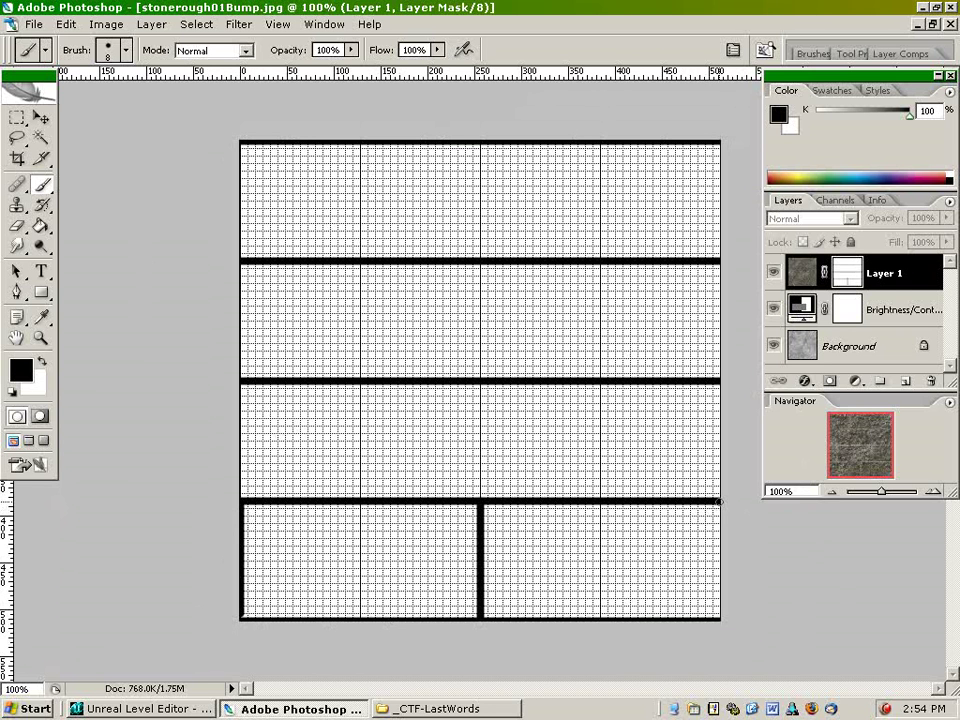
{"action": "mouse_move", "coordinate": [720, 500]}
{"action": "left_mouse_down"}
{"action": "mouse_move", "coordinate": [723, 564]}
{"action": "mouse_move", "coordinate": [720, 618]}
{"action": "left_mouse_up"}
{"action": "left_click_drag", "start_coordinate": [360, 382], "coordinate": [360, 500]}
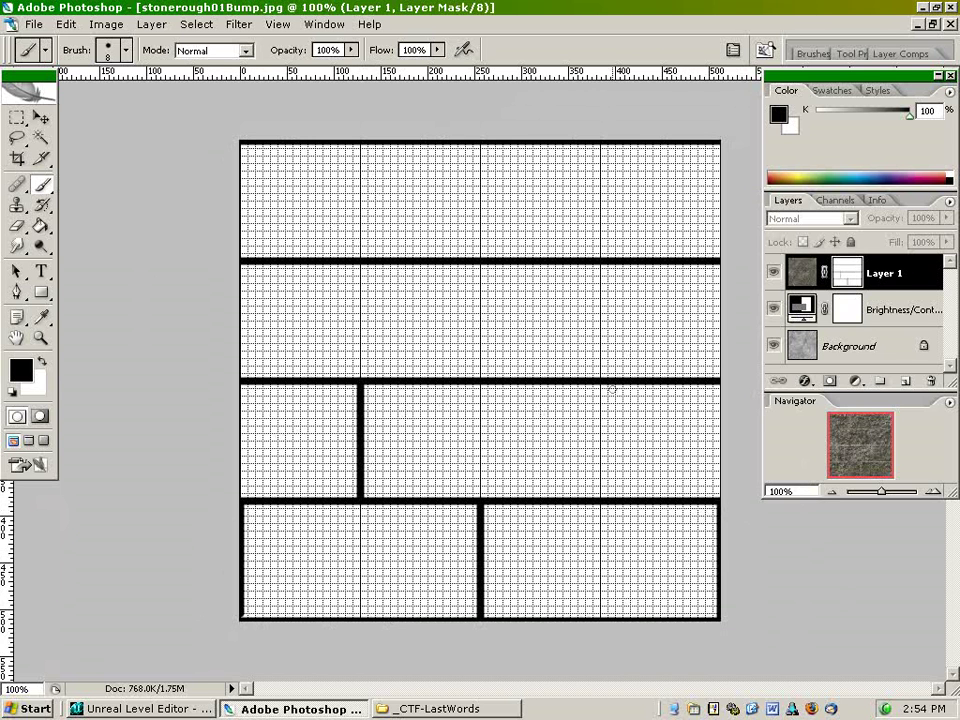
{"action": "left_click_drag", "start_coordinate": [598, 383], "coordinate": [600, 507]}
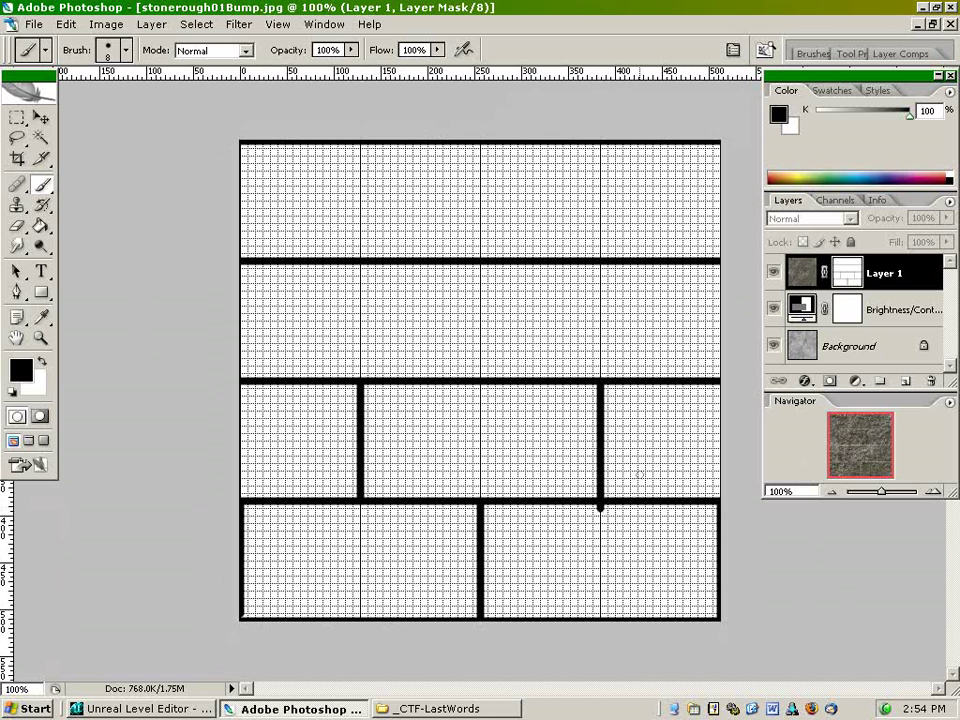
{"action": "left_click", "coordinate": [66, 24]}
{"action": "left_click", "coordinate": [90, 73]}
{"action": "key", "text": "ctrl+alt+z"}
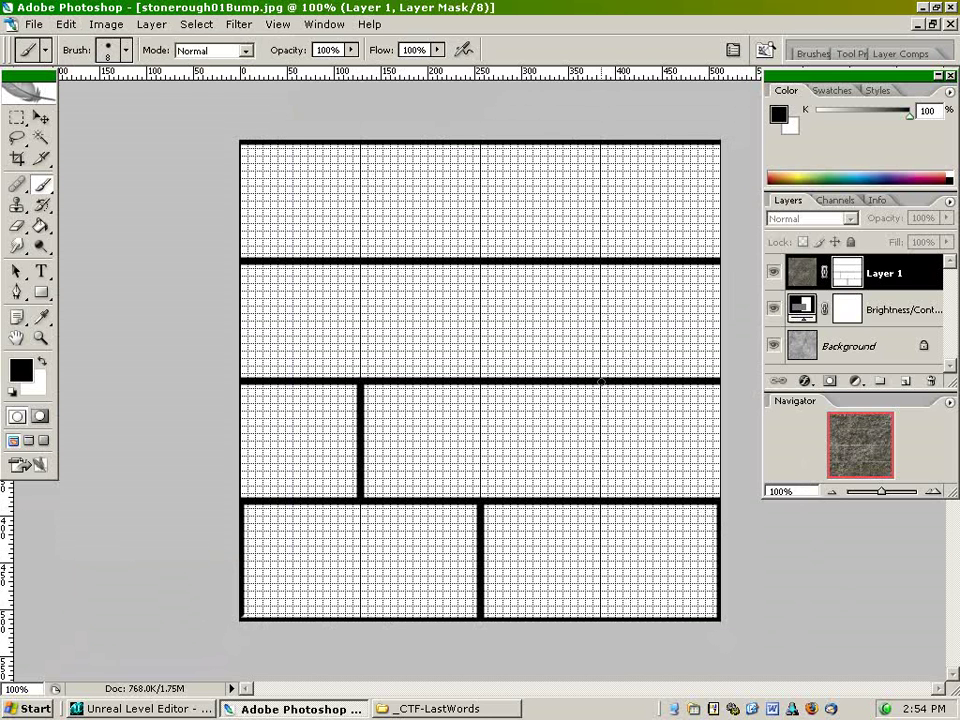
{"action": "left_click_drag", "start_coordinate": [600, 383], "coordinate": [600, 507]}
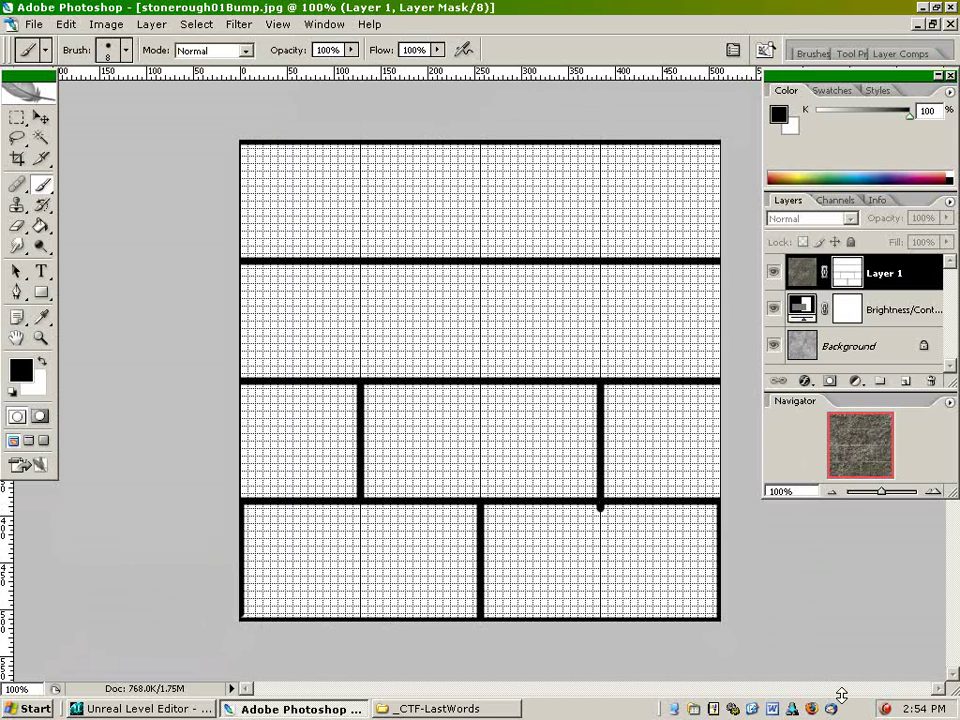
{"action": "right_click", "coordinate": [810, 706]}
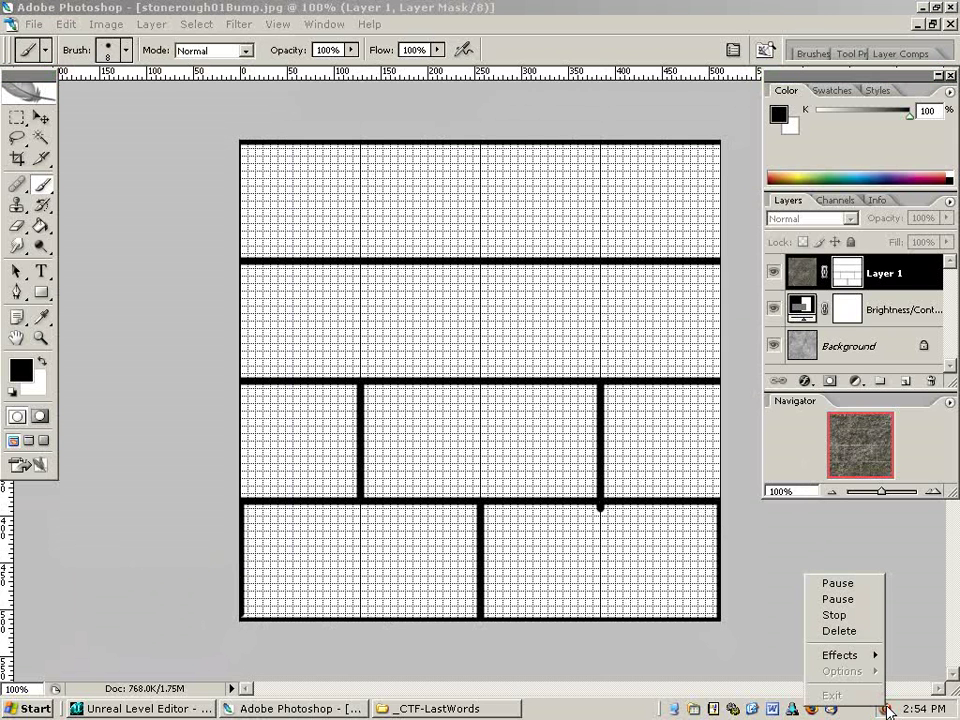
{"action": "left_click", "coordinate": [840, 600]}
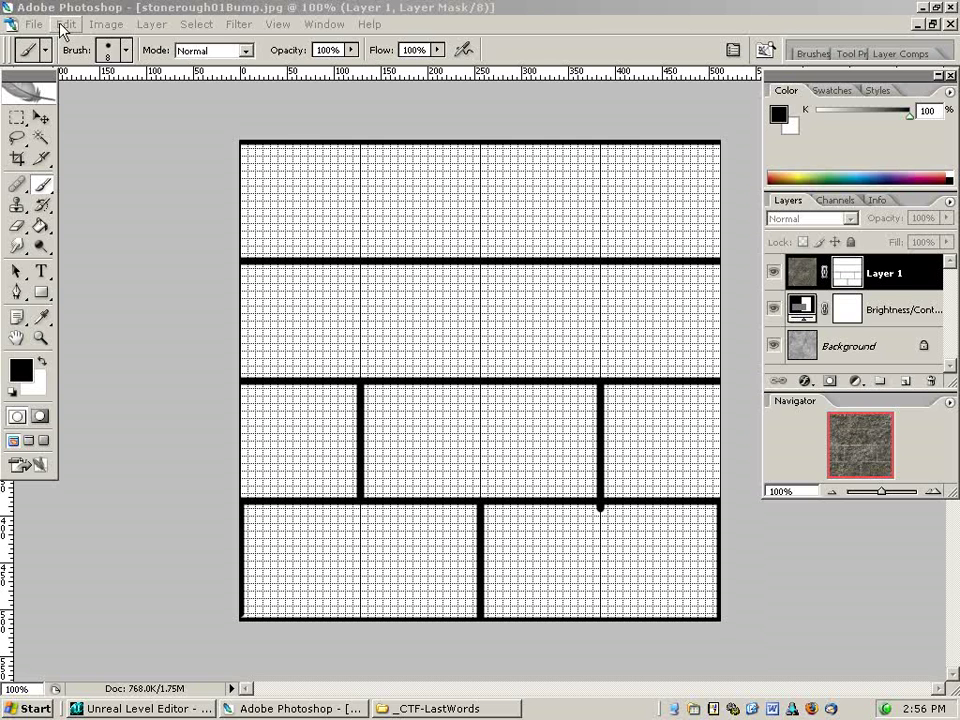
{"action": "left_click", "coordinate": [63, 24]}
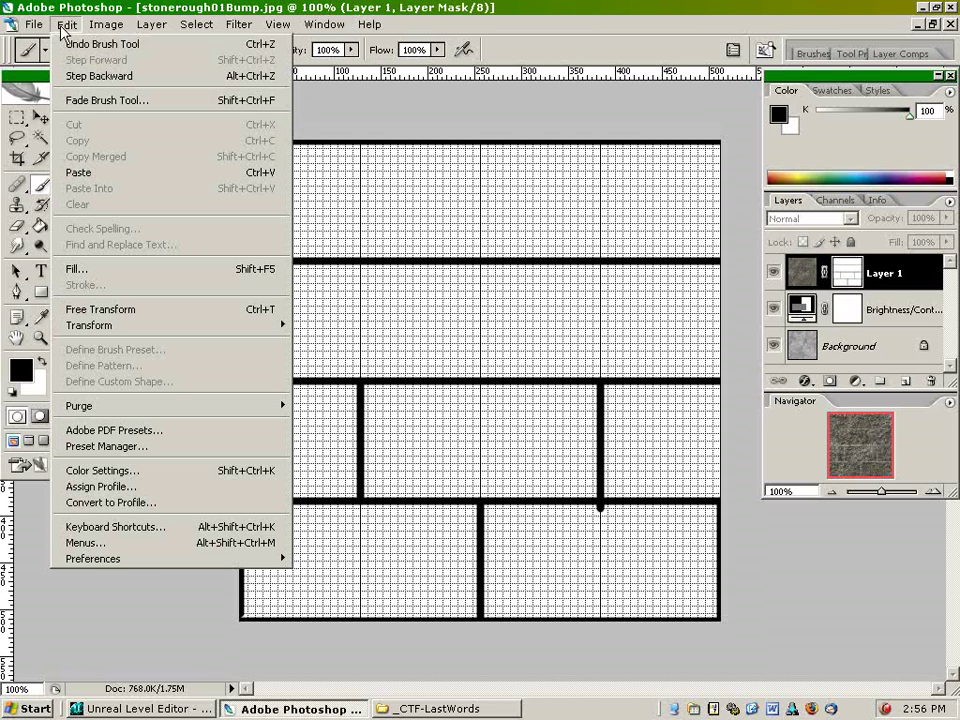
{"action": "left_click", "coordinate": [68, 44]}
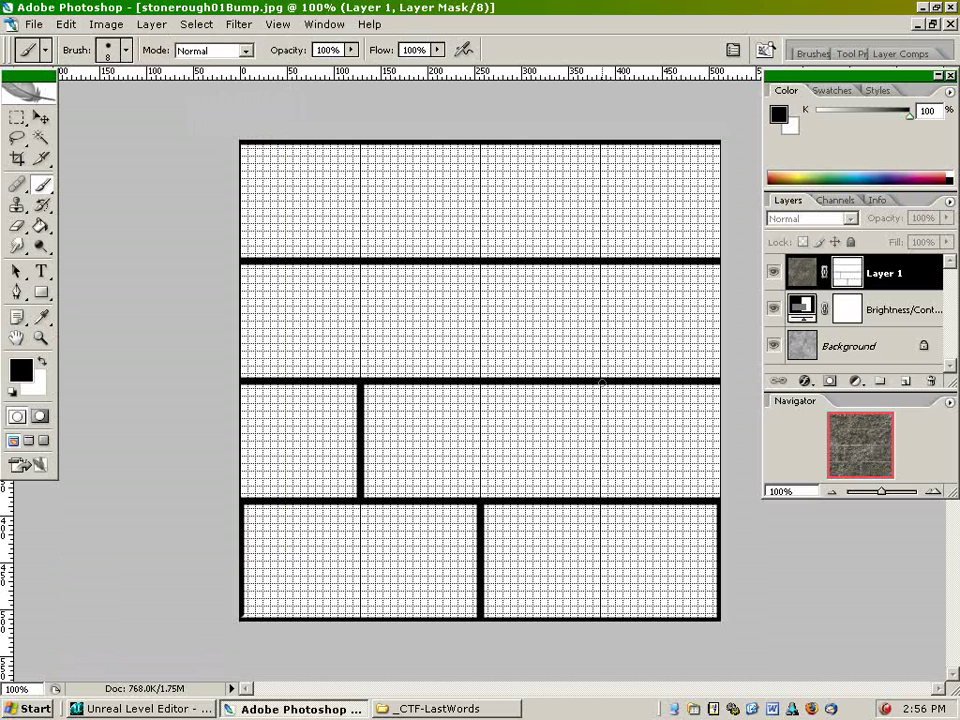
- Paint the remaining vertical black joints on the mask in the upper three rows, alternating between quarter lines and middle plus edges
{"action": "left_click_drag", "start_coordinate": [602, 383], "coordinate": [603, 495]}
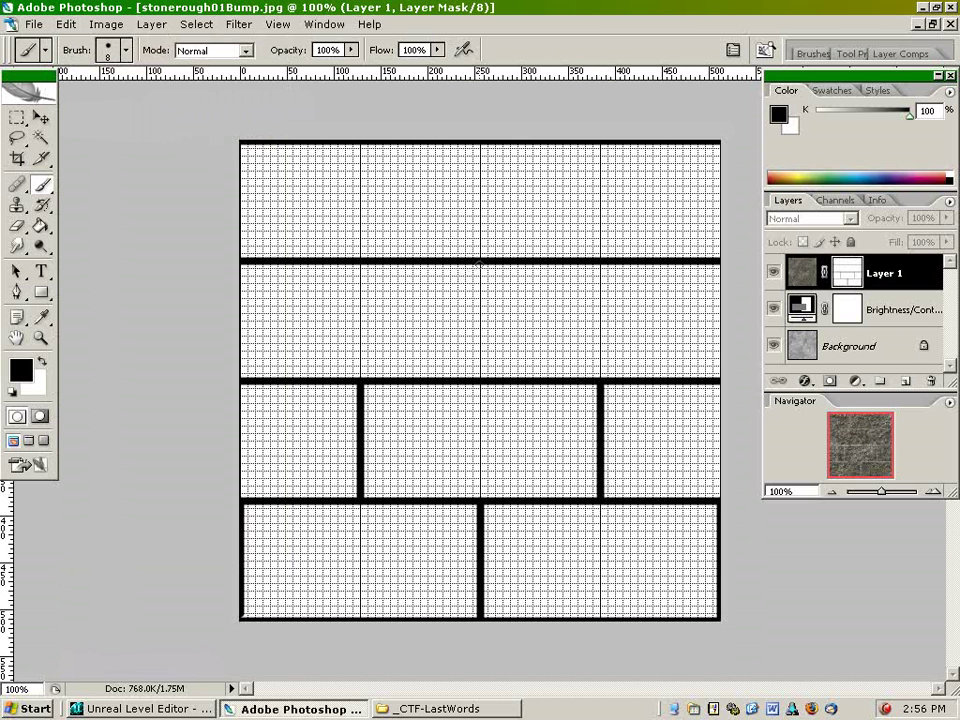
{"action": "left_click_drag", "start_coordinate": [480, 262], "coordinate": [482, 372]}
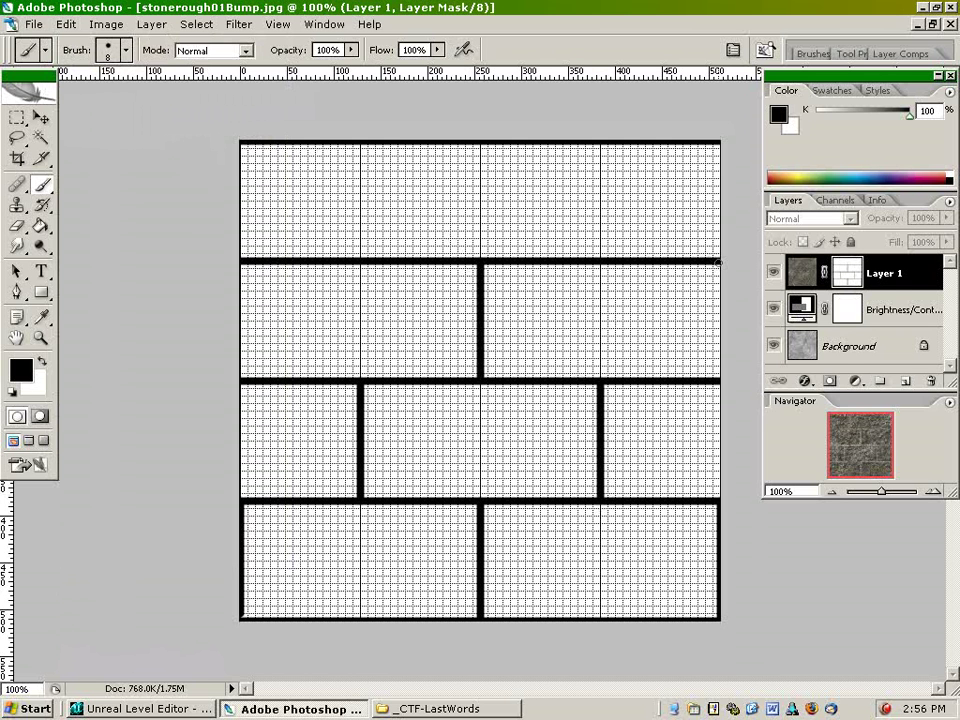
{"action": "left_click_drag", "start_coordinate": [719, 262], "coordinate": [719, 362]}
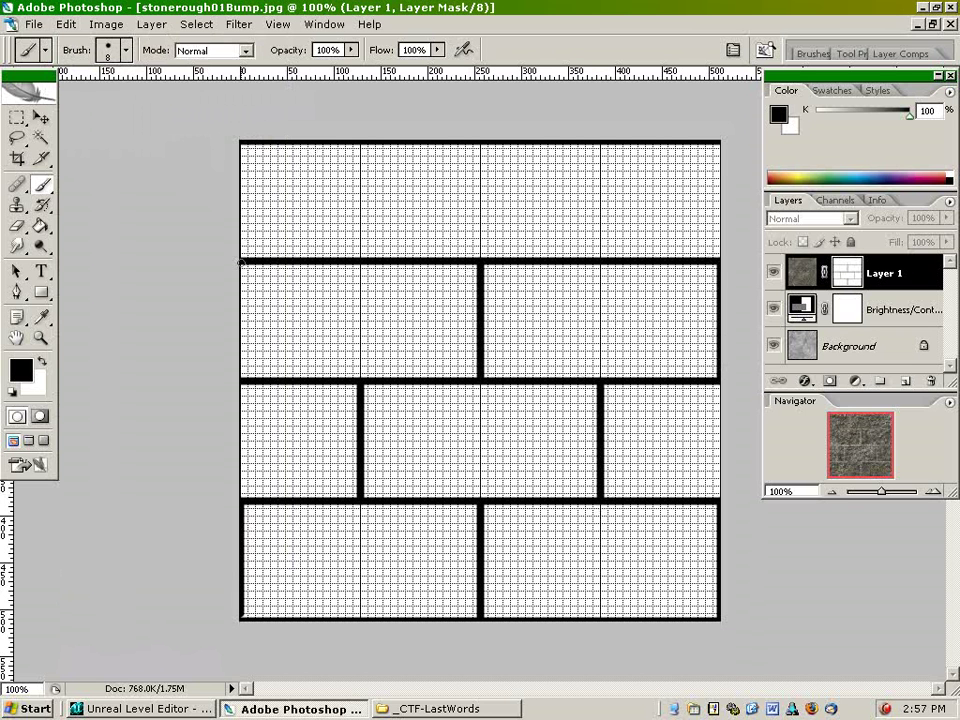
{"action": "left_click_drag", "start_coordinate": [240, 261], "coordinate": [237, 374]}
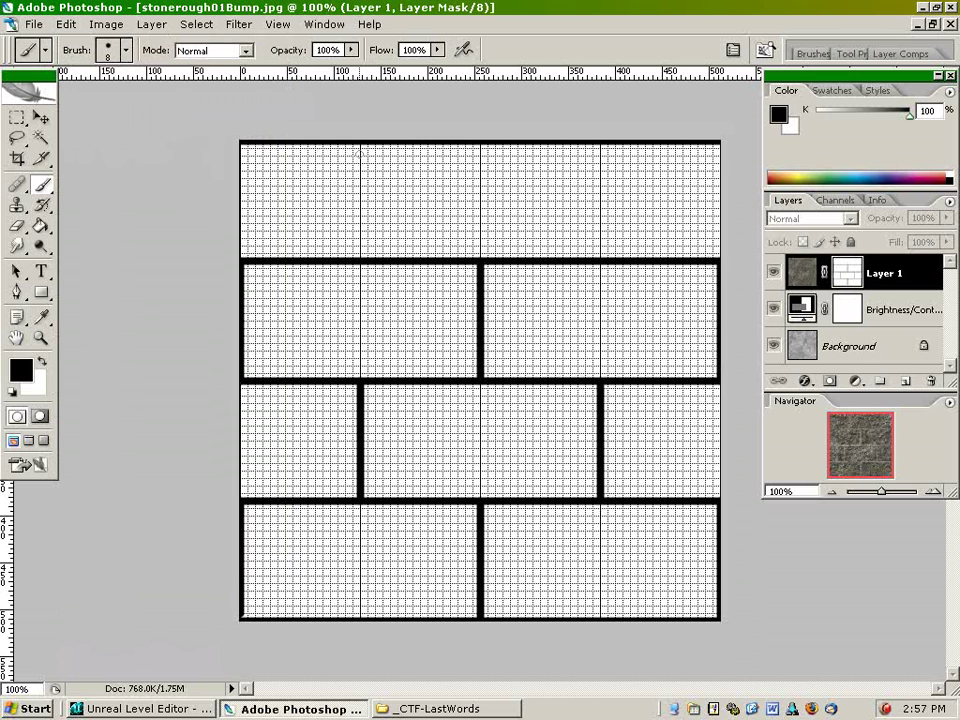
{"action": "left_click_drag", "start_coordinate": [360, 143], "coordinate": [361, 253]}
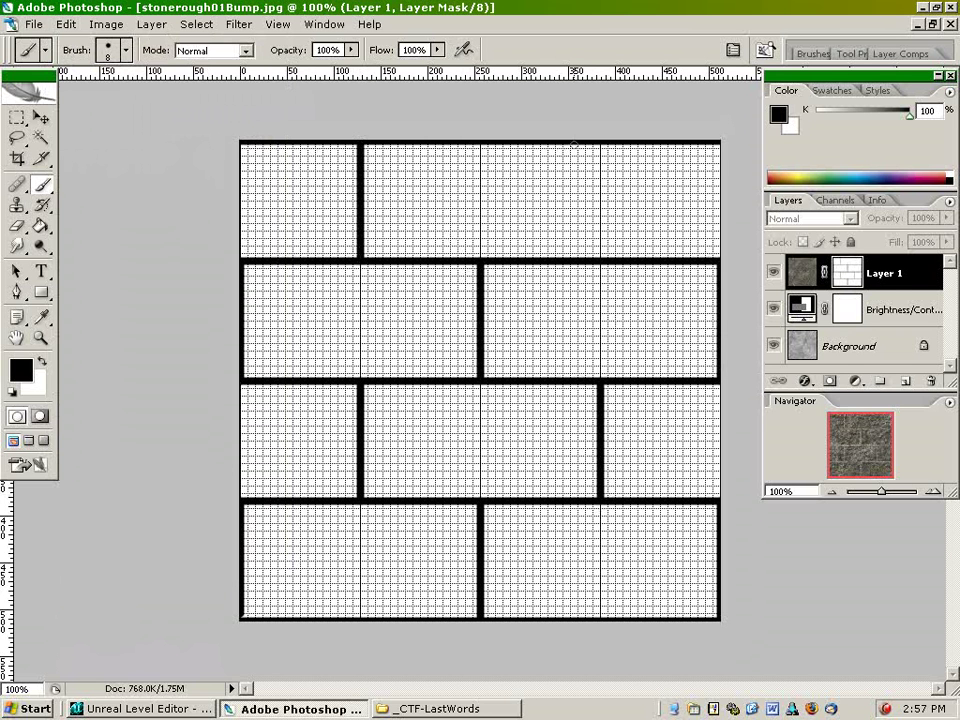
{"action": "left_click_drag", "start_coordinate": [598, 143], "coordinate": [604, 258]}
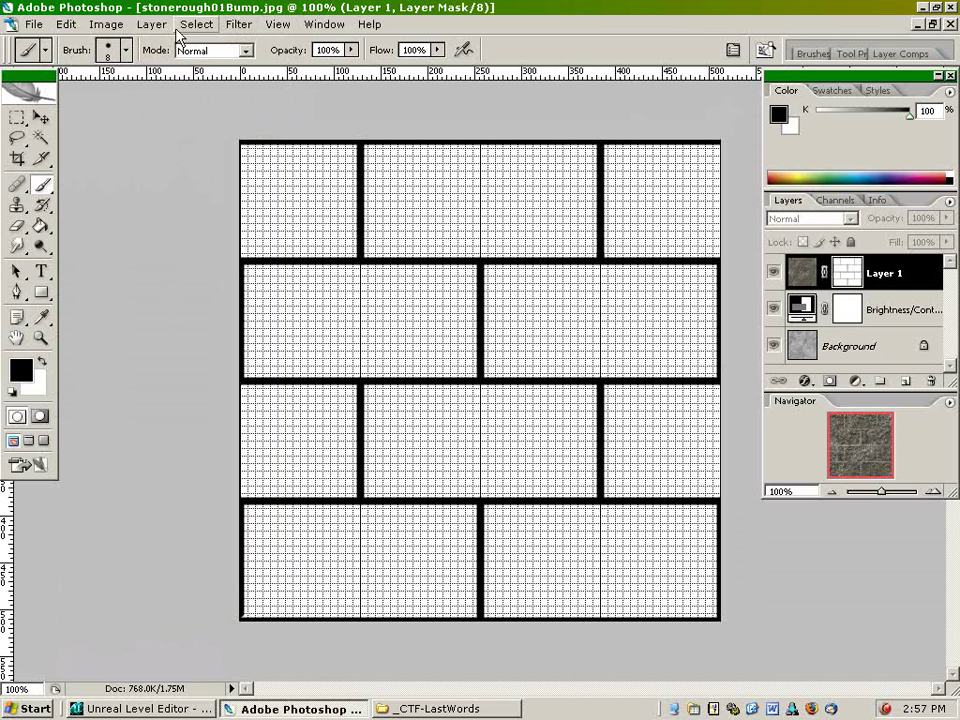
- Hide the grid on the canvas
{"action": "left_click", "coordinate": [275, 25]}
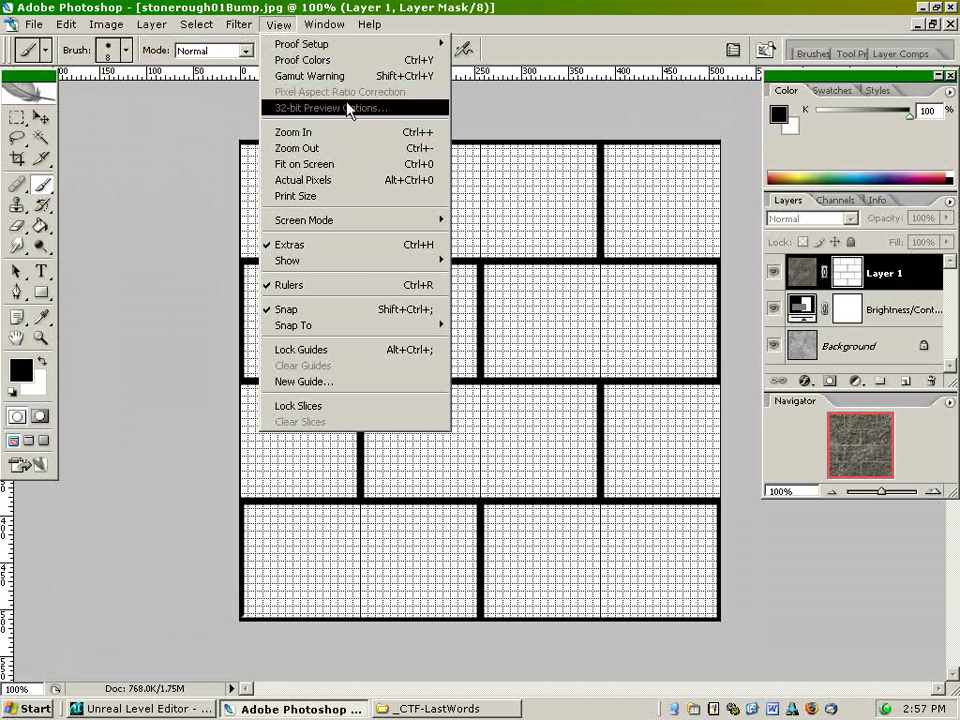
{"action": "mouse_move", "coordinate": [300, 260]}
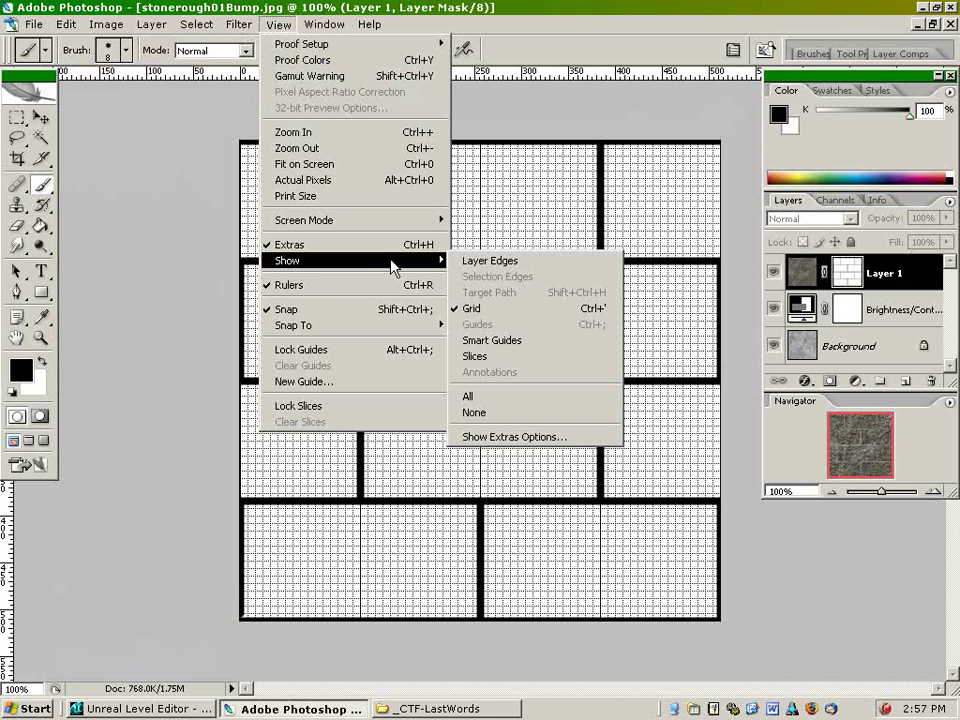
{"action": "left_click", "coordinate": [509, 313]}
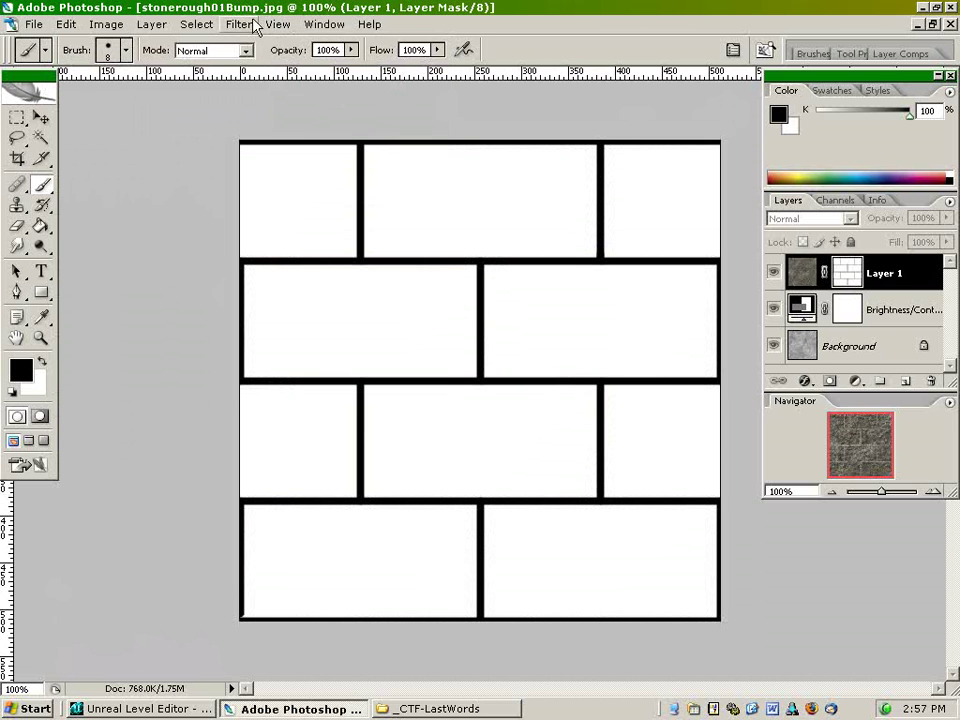
{"action": "left_click", "coordinate": [286, 25]}
{"action": "mouse_move", "coordinate": [240, 25]}
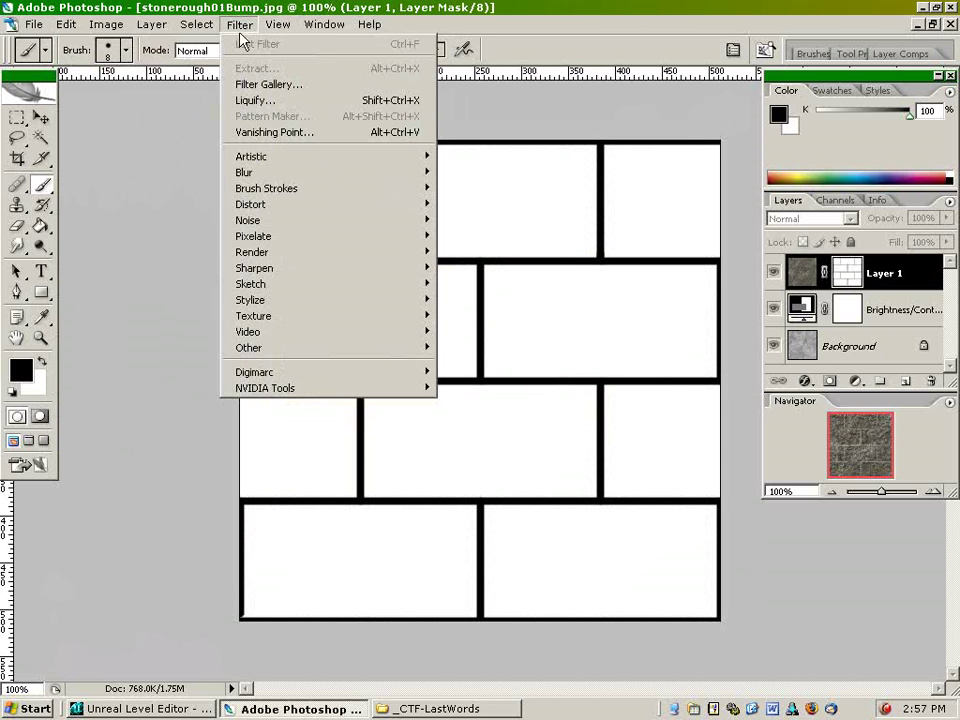
{"action": "mouse_move", "coordinate": [326, 350]}
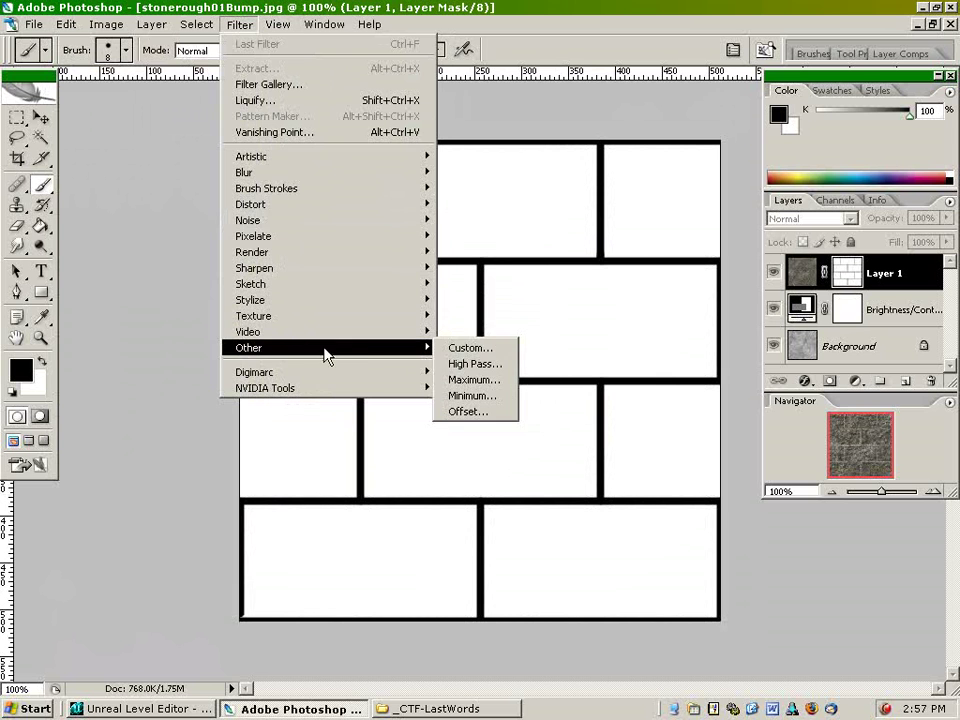
{"action": "left_click", "coordinate": [466, 349]}
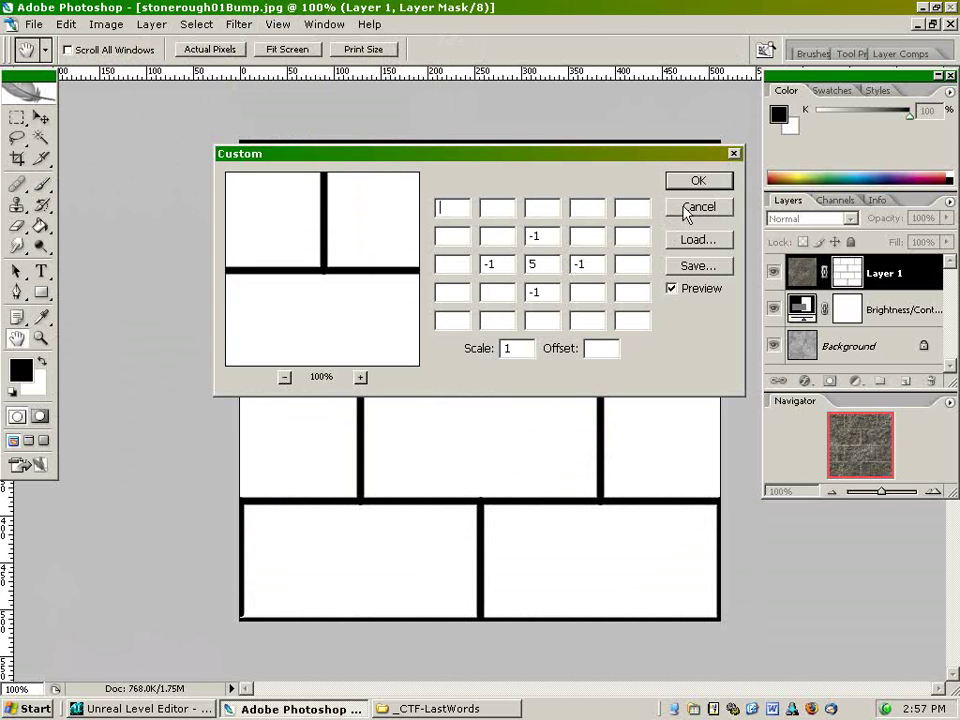
{"action": "left_click", "coordinate": [690, 209]}
- Apply the Offset filter to the mask with +256 px horizontal, +256 px vertical and Wrap Around
{"action": "left_click", "coordinate": [264, 24]}
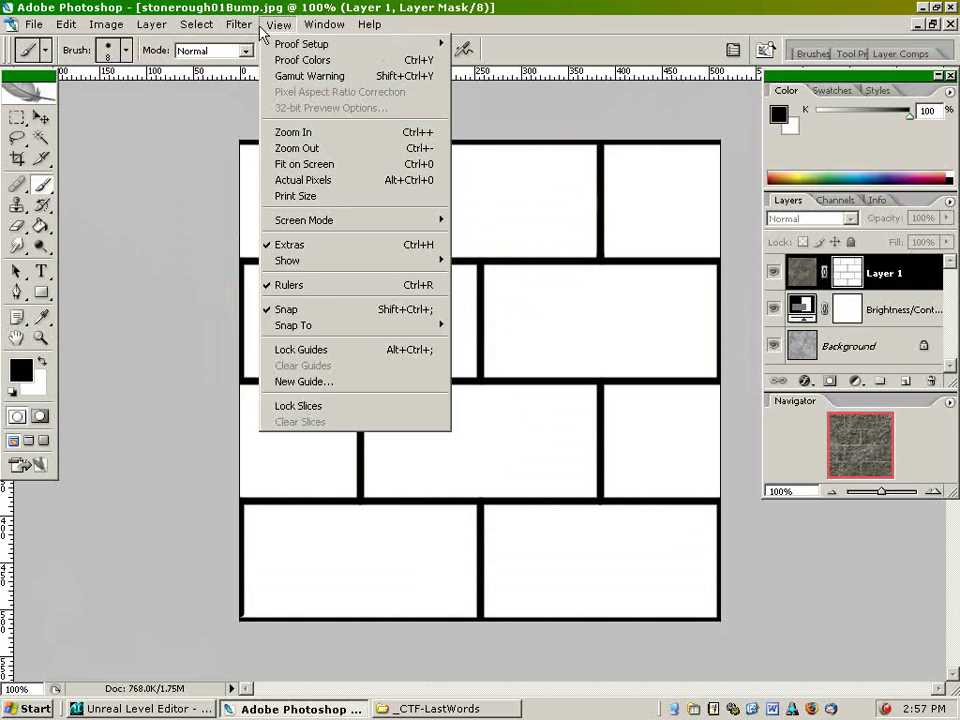
{"action": "mouse_move", "coordinate": [240, 28]}
{"action": "mouse_move", "coordinate": [332, 350]}
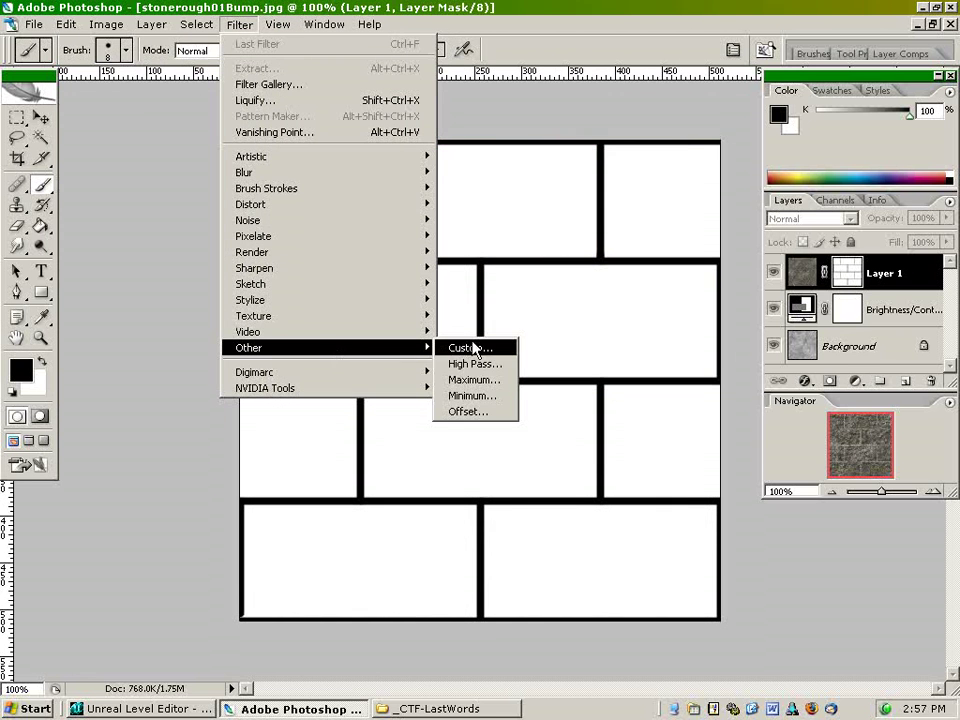
{"action": "left_click", "coordinate": [480, 411]}
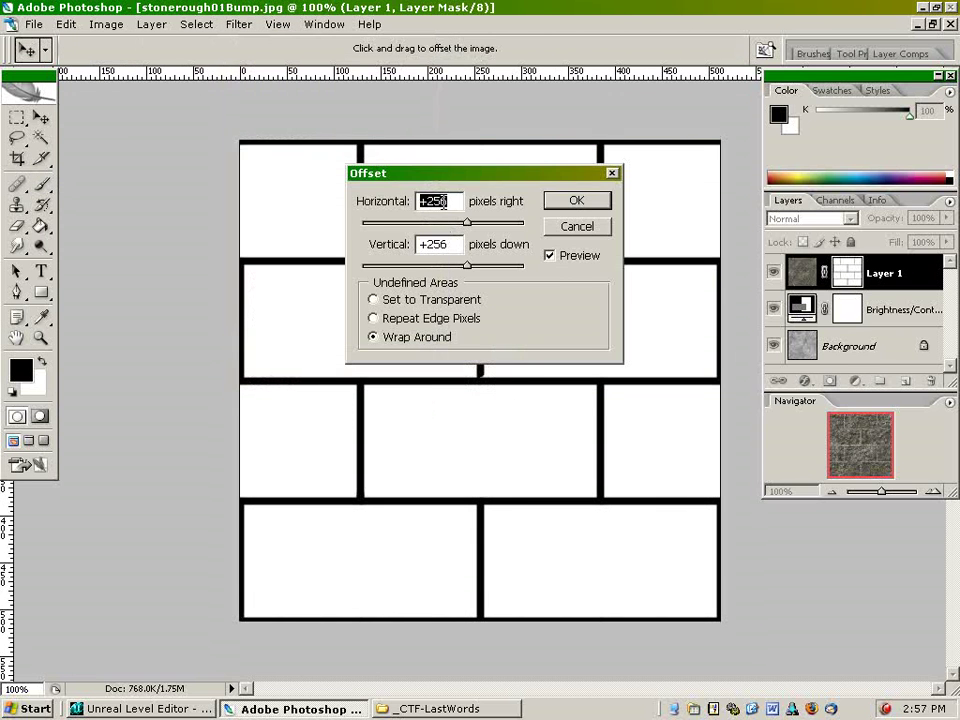
{"action": "left_click", "coordinate": [578, 201]}
{"action": "key", "text": "b"}
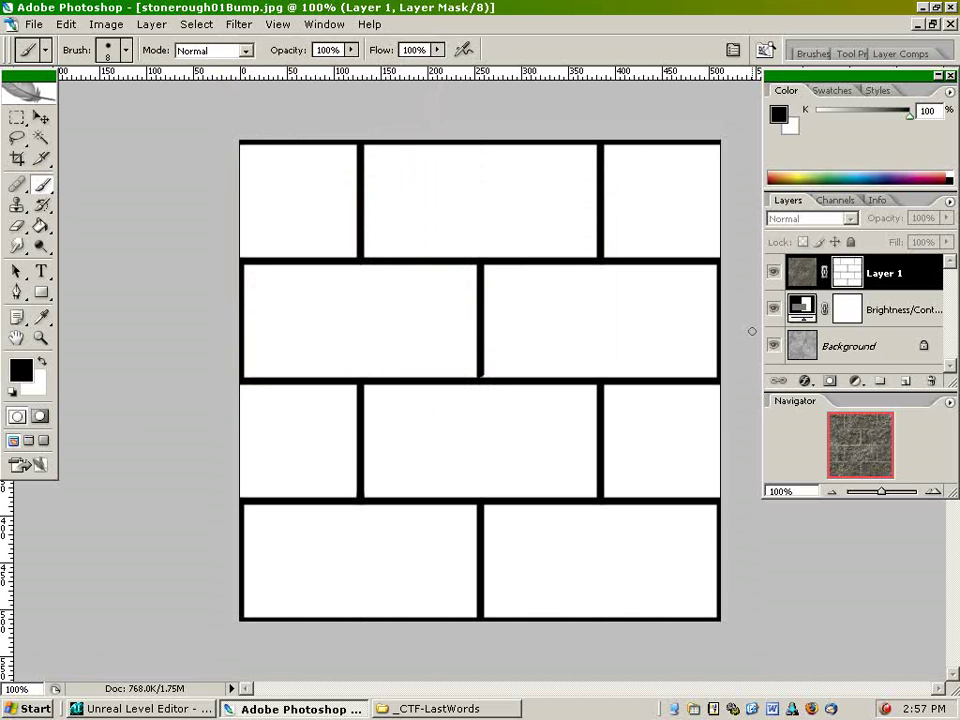
- Repeat the +256 px horizontal and vertical Offset to return the mask pattern to its original position
{"action": "left_click", "coordinate": [244, 28]}
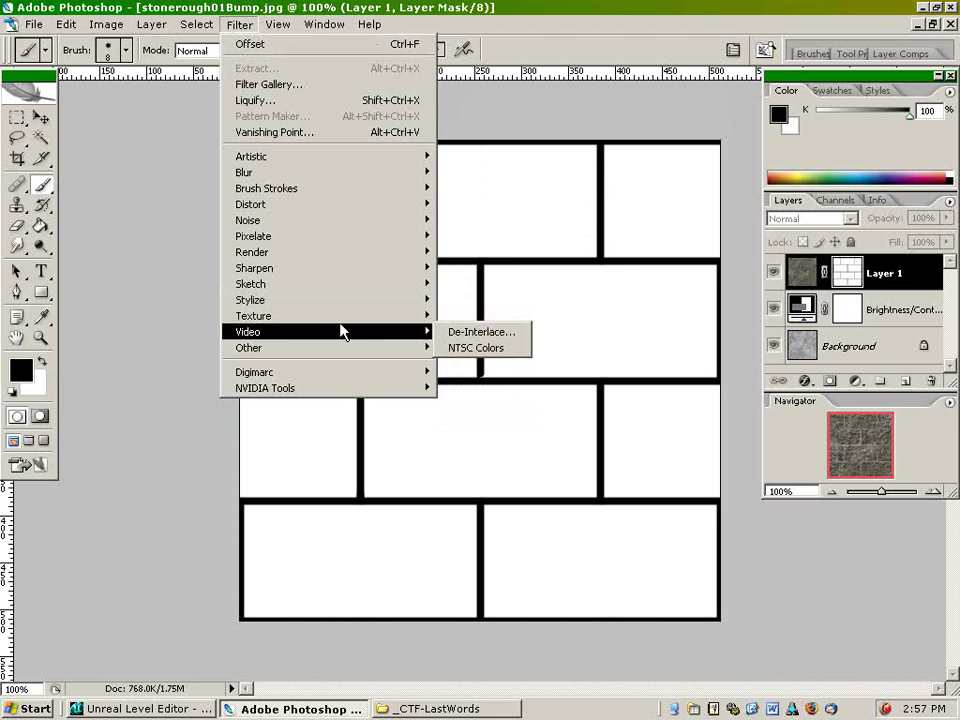
{"action": "mouse_move", "coordinate": [370, 352]}
{"action": "left_click", "coordinate": [470, 411]}
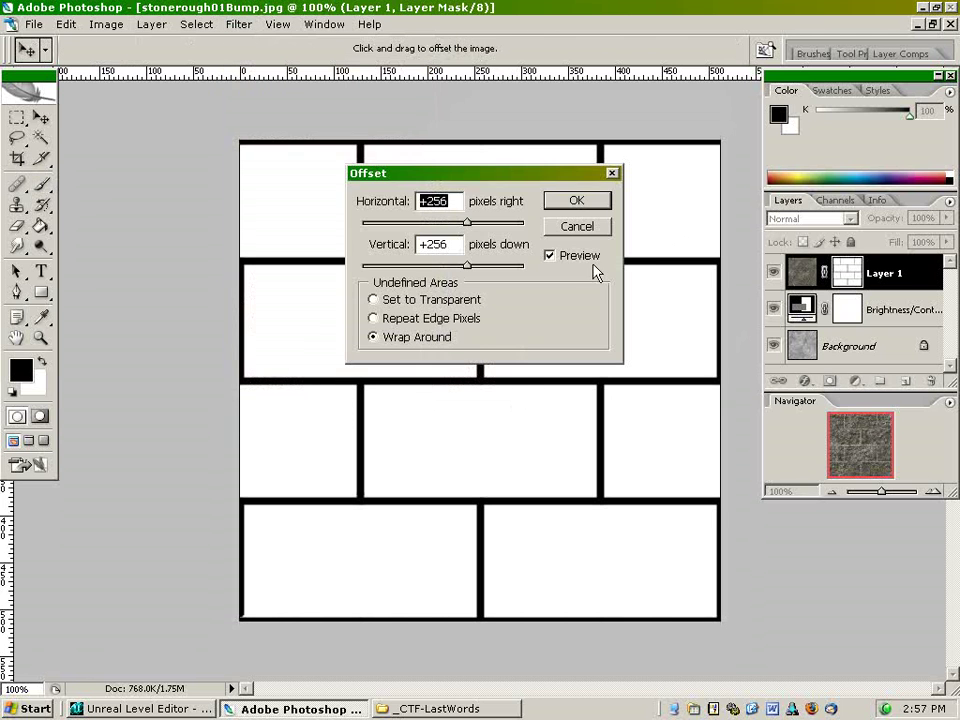
{"action": "left_click", "coordinate": [578, 201]}
{"action": "key", "text": "b"}
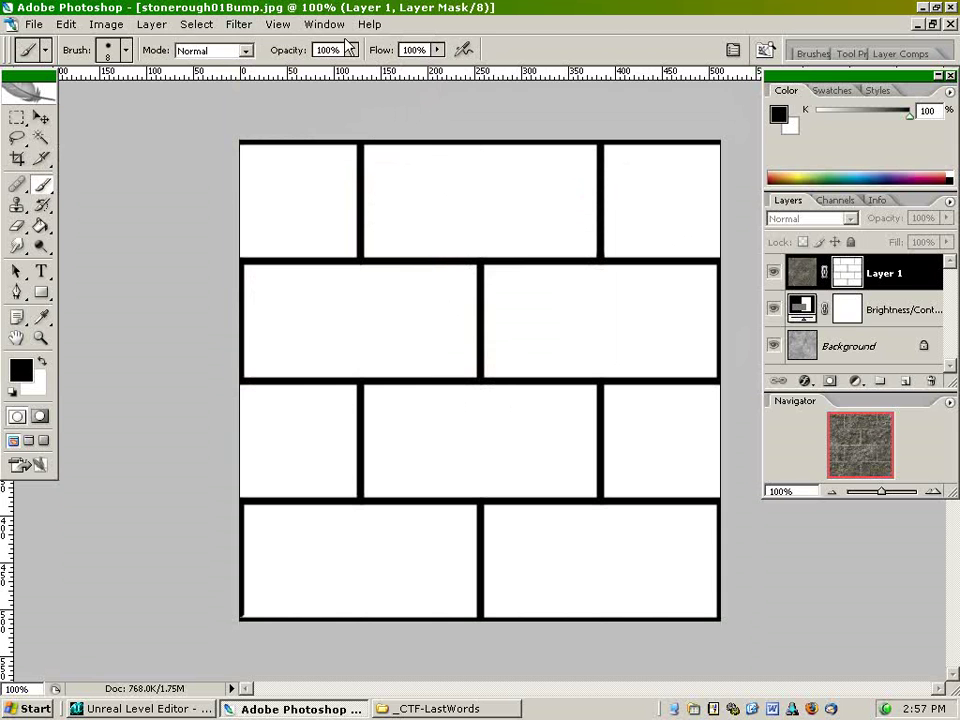
- Offset the mask by +256 px both ways with Wrap Around and paint the flawed lower end of the middle joint black
{"action": "mouse_move", "coordinate": [375, 349]}
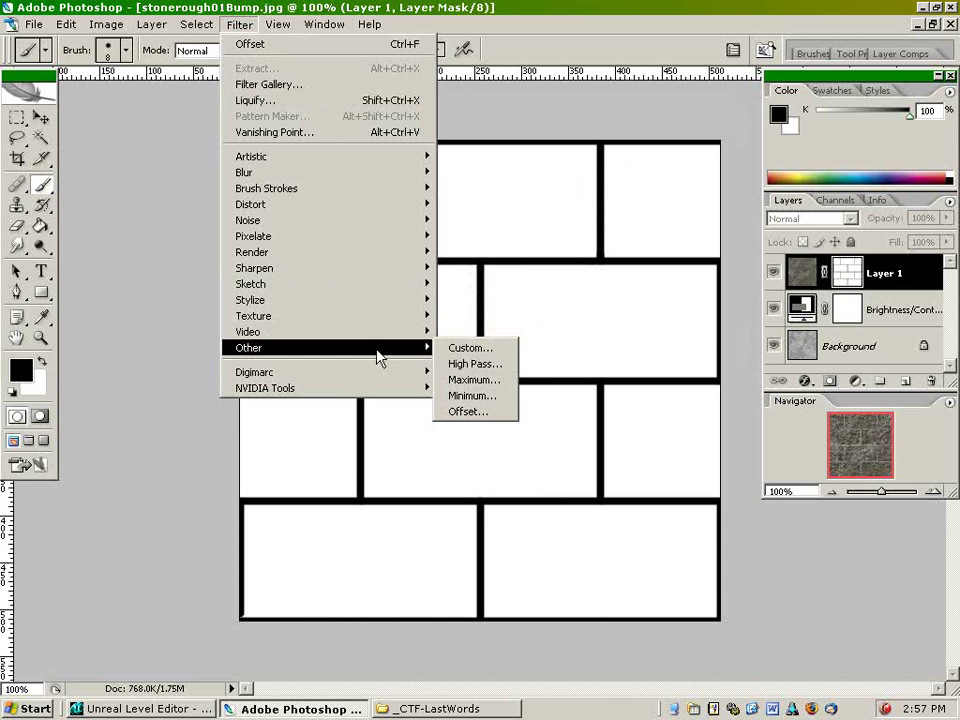
{"action": "left_click", "coordinate": [495, 408]}
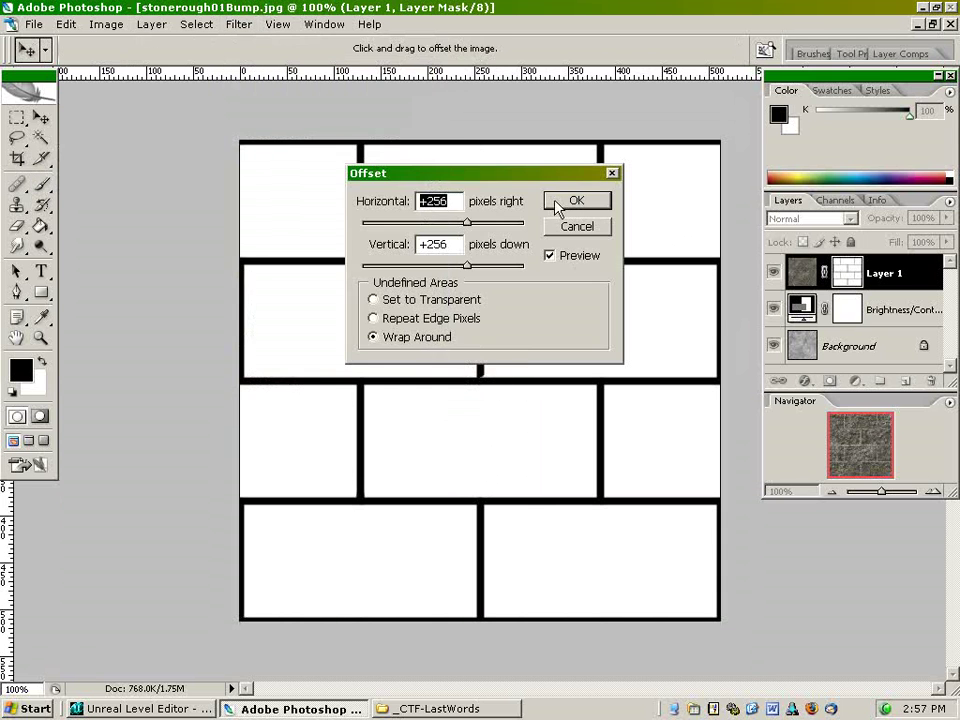
{"action": "left_click", "coordinate": [561, 201]}
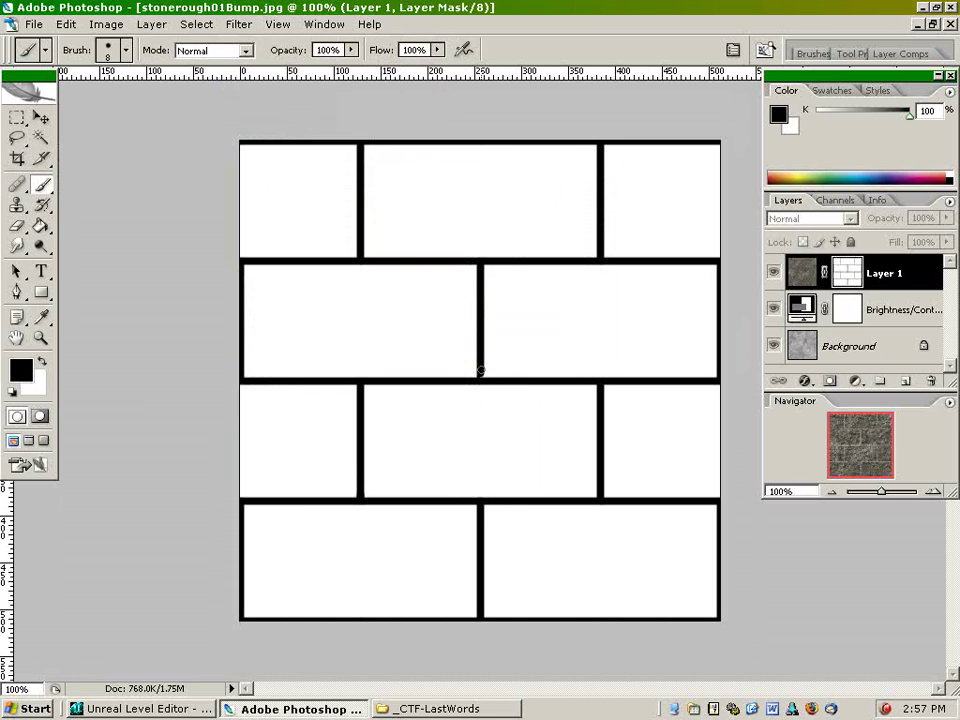
{"action": "left_click_drag", "start_coordinate": [480, 370], "coordinate": [483, 381]}
{"action": "left_click", "coordinate": [64, 25]}
{"action": "left_click", "coordinate": [75, 73]}
- Shift the repaired mask back with another wrapped Offset of +256 px horizontally and vertically
{"action": "left_click", "coordinate": [239, 24]}
{"action": "mouse_move", "coordinate": [335, 355]}
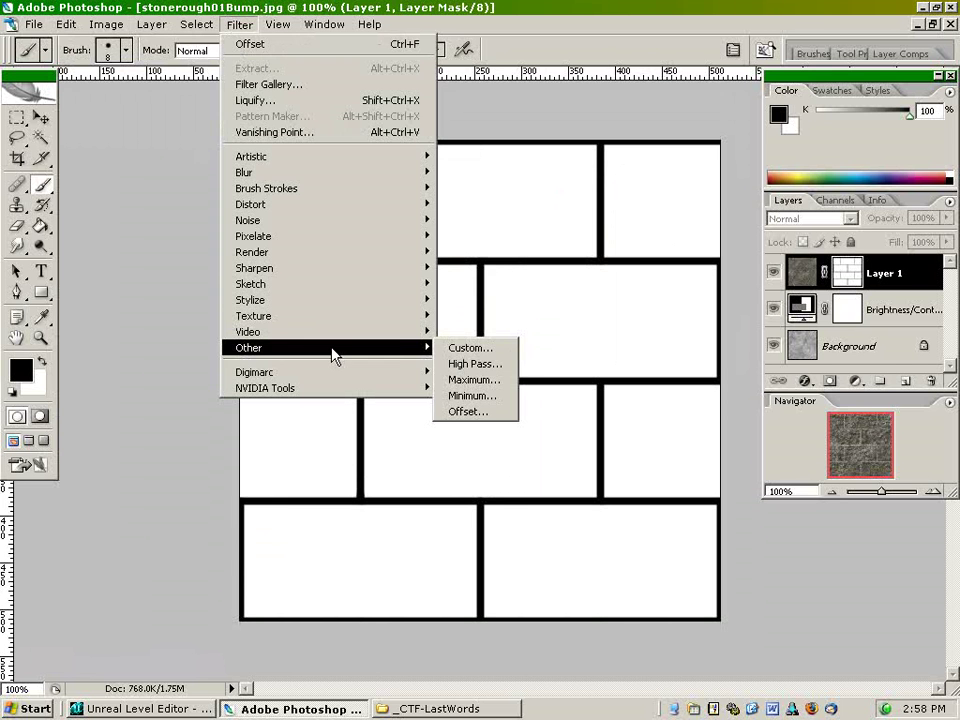
{"action": "left_click", "coordinate": [485, 411]}
{"action": "left_click", "coordinate": [578, 202]}
{"action": "key", "text": "b"}
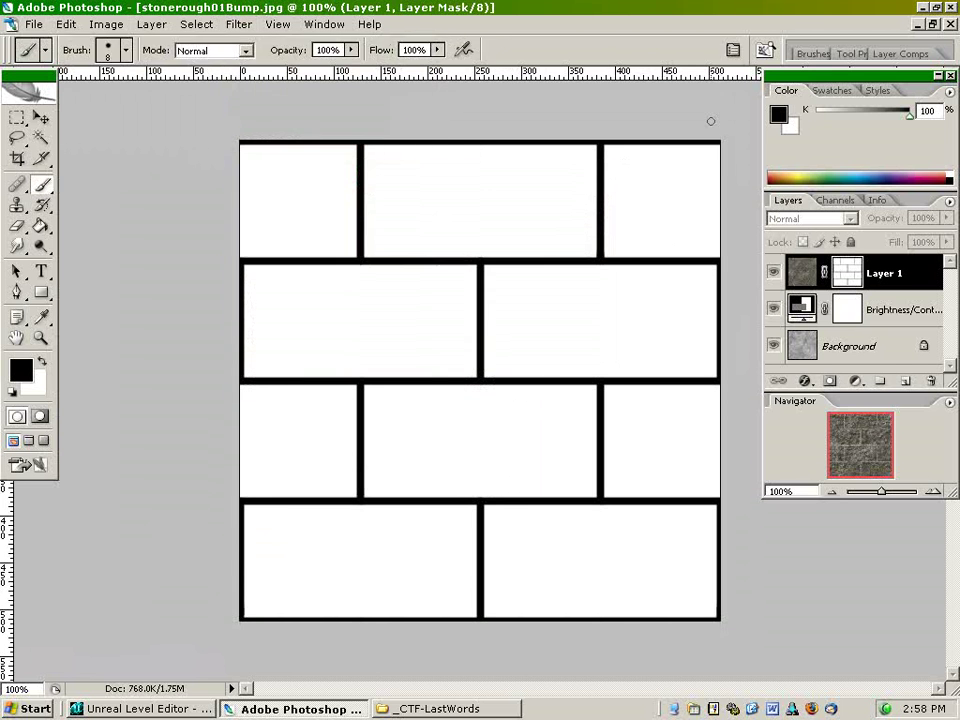
- Show Layer 1's image in place of the mask and turn off Transparency Shapes Layer in its blending options
{"action": "left_click", "coordinate": [802, 273]}
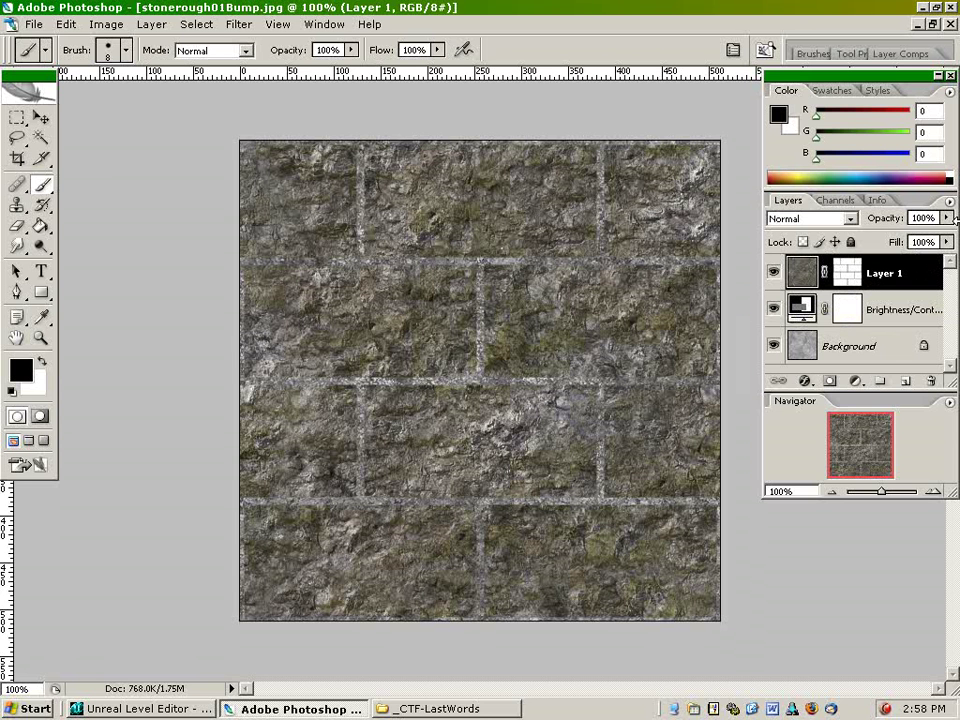
{"action": "double_click", "coordinate": [797, 270]}
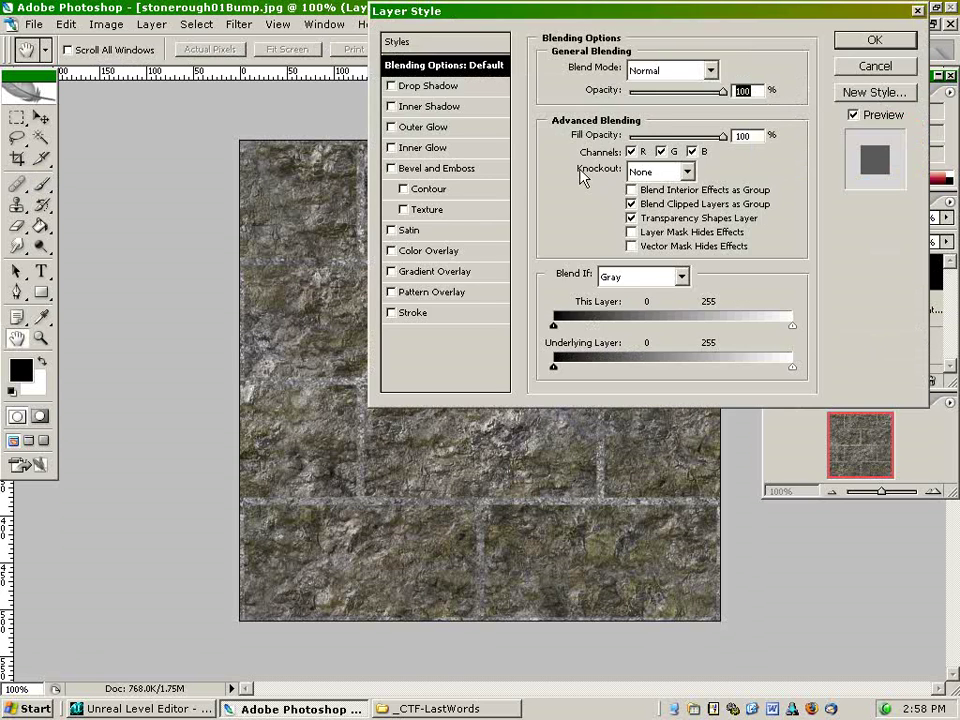
{"action": "left_click", "coordinate": [631, 218]}
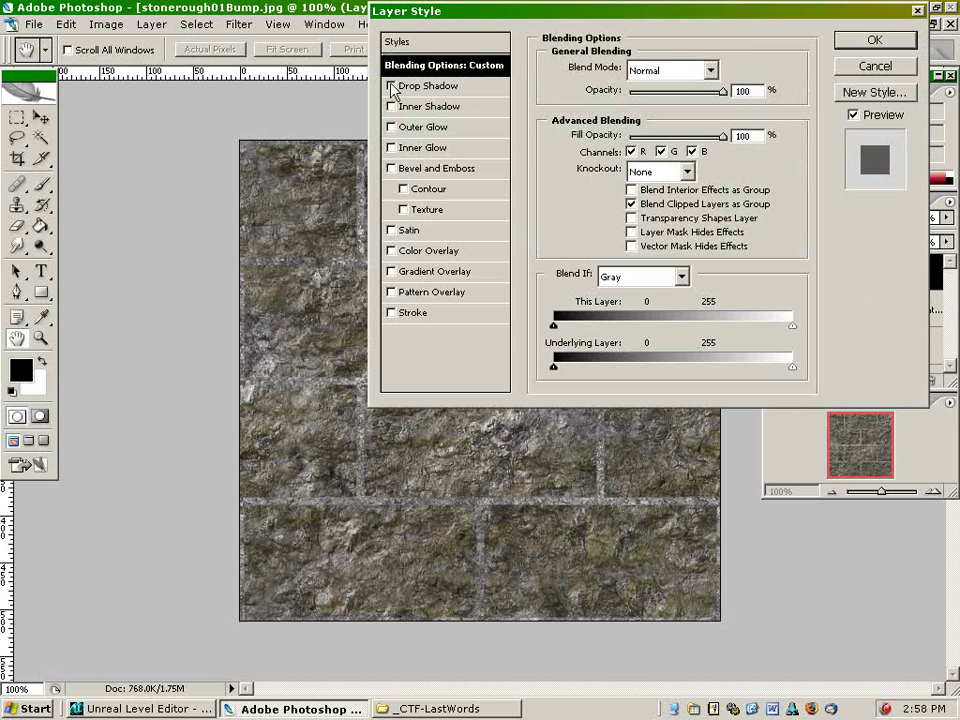
- Enable the Bevel and Emboss, Drop Shadow and Inner Shadow effects on Layer 1
{"action": "left_click", "coordinate": [391, 168]}
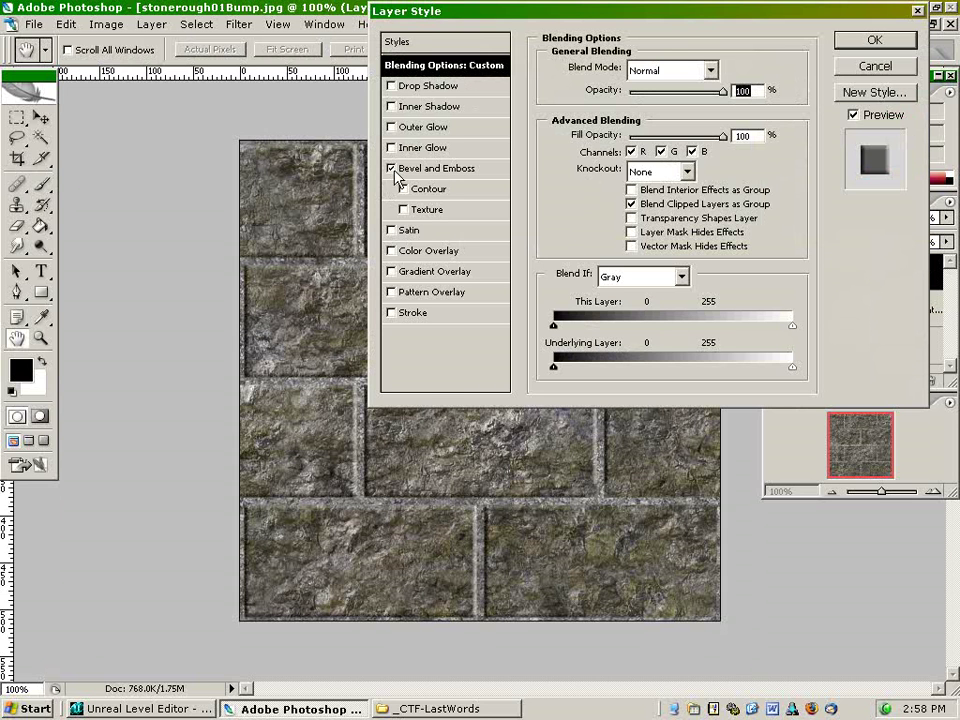
{"action": "left_click", "coordinate": [391, 86]}
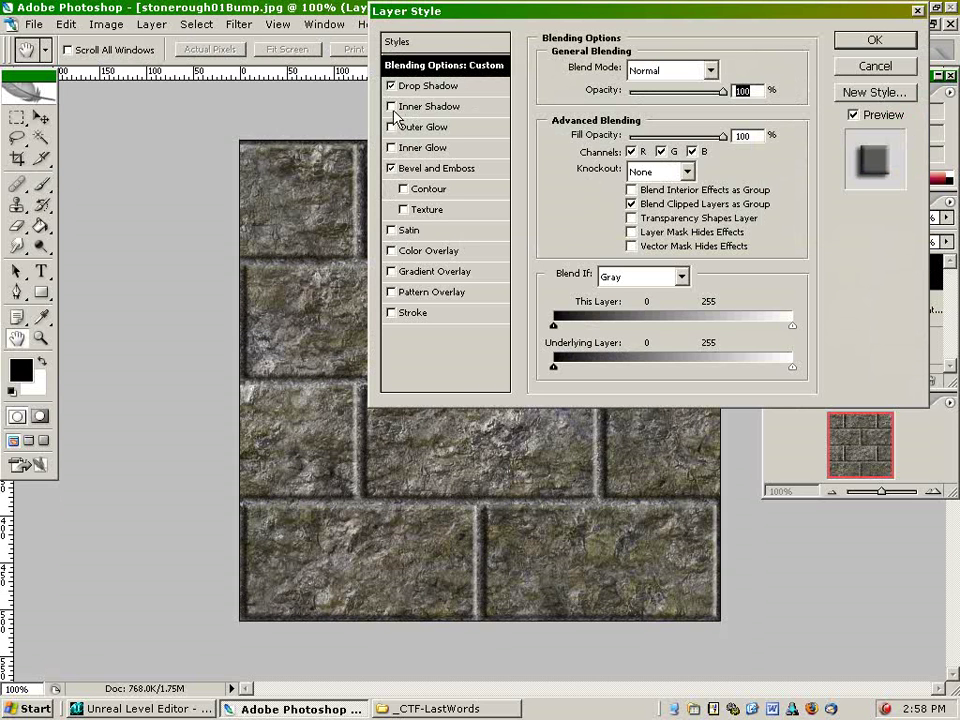
{"action": "left_click", "coordinate": [391, 106]}
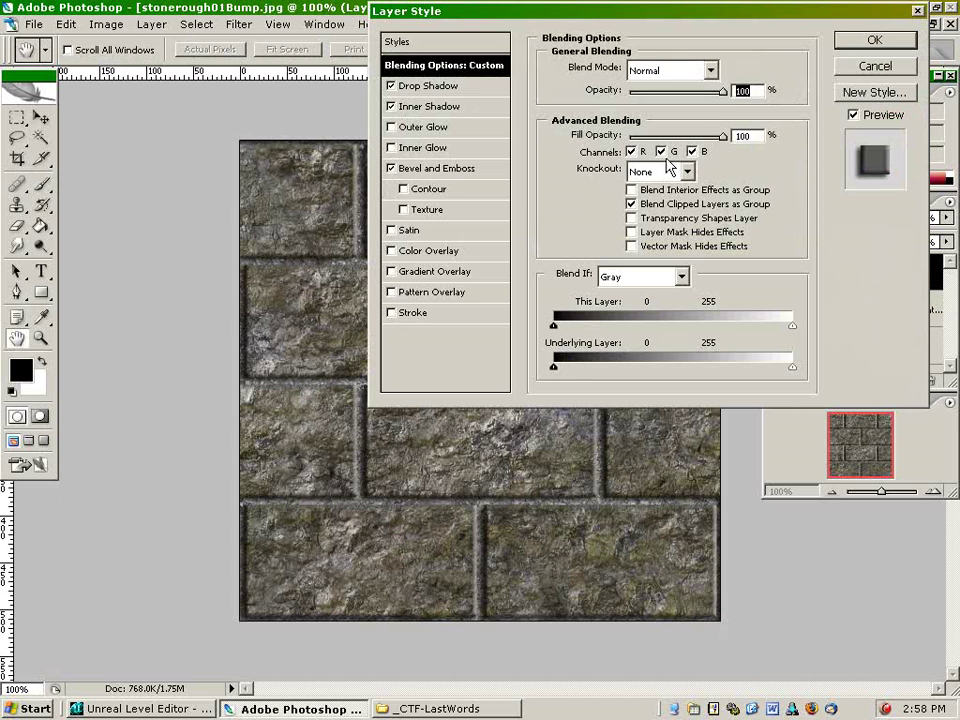
- Set the Bevel and Emboss technique to Chisel Soft and its highlight mode to Overlay, and return to the Blending Options
{"action": "left_click", "coordinate": [430, 168]}
{"action": "left_click", "coordinate": [690, 95]}
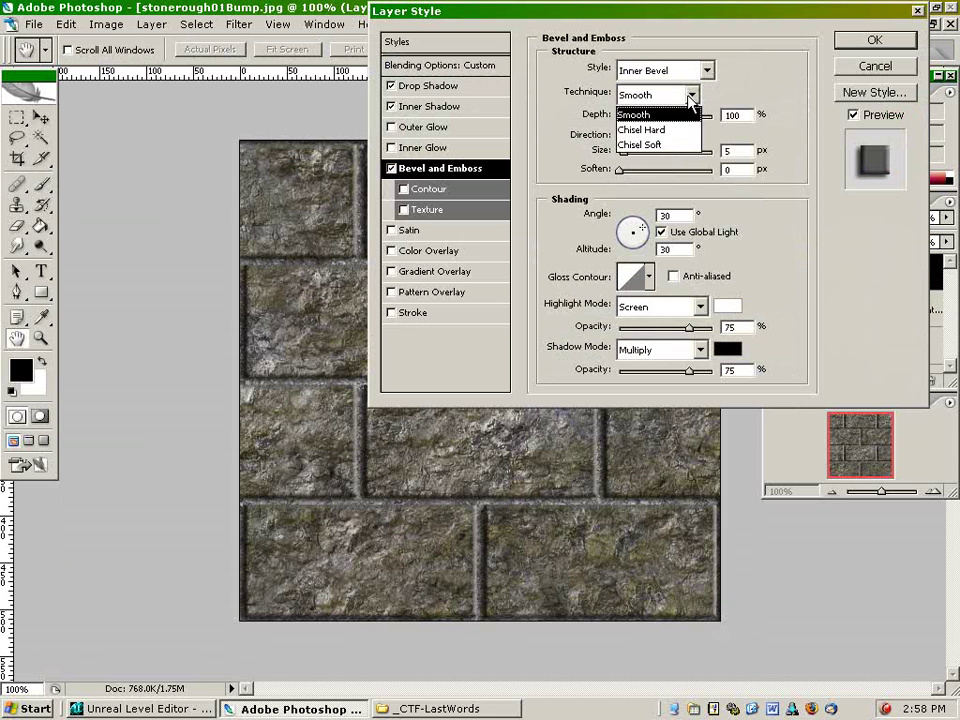
{"action": "left_click", "coordinate": [655, 142]}
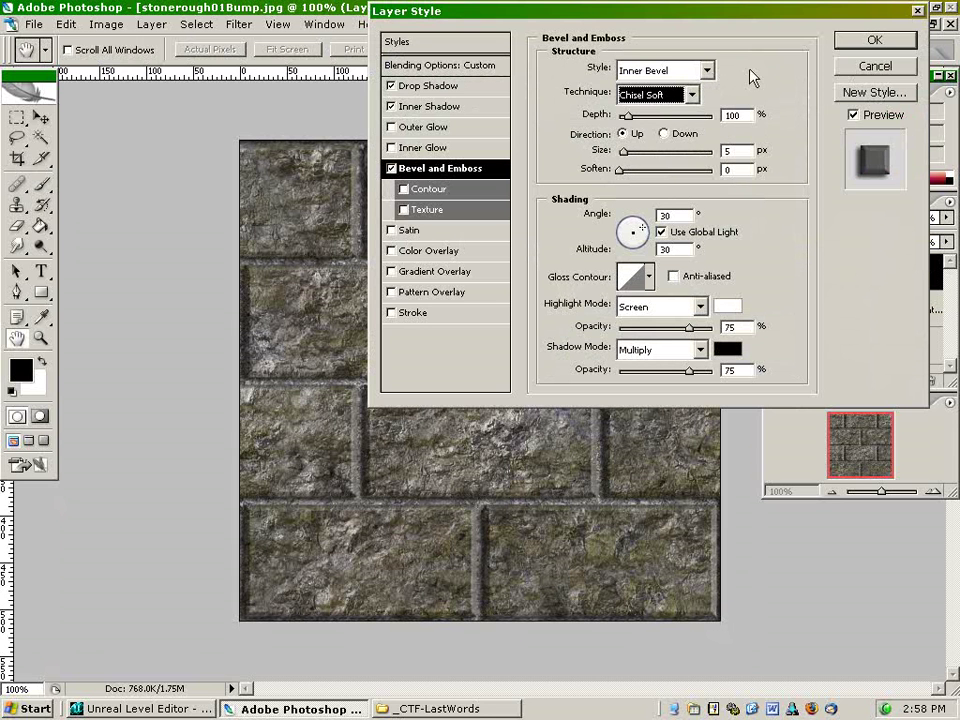
{"action": "left_click", "coordinate": [701, 309]}
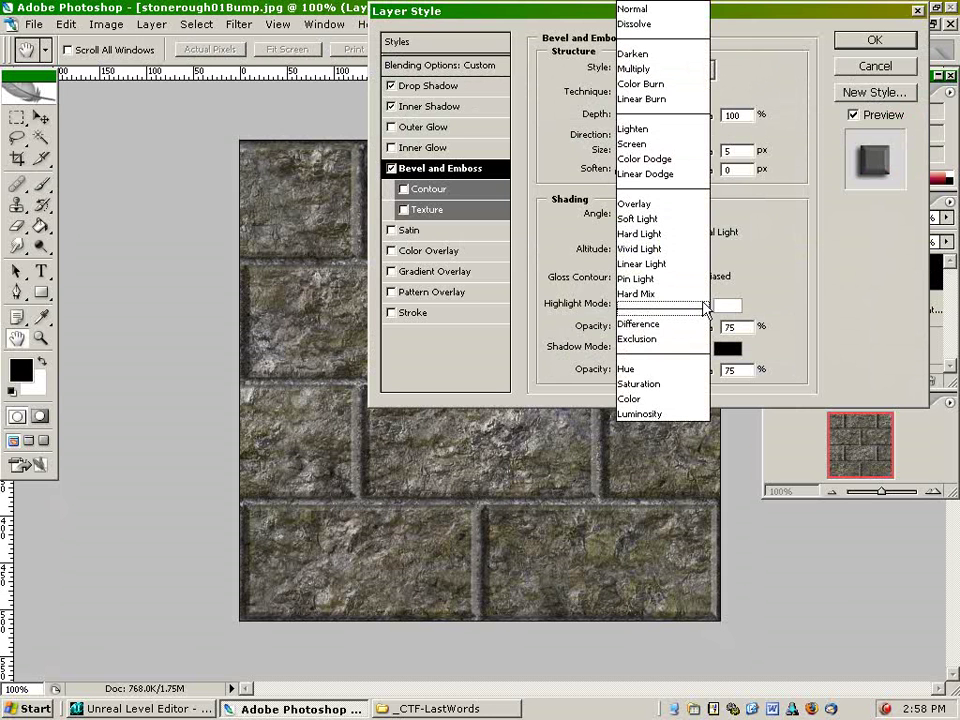
{"action": "left_click", "coordinate": [678, 204]}
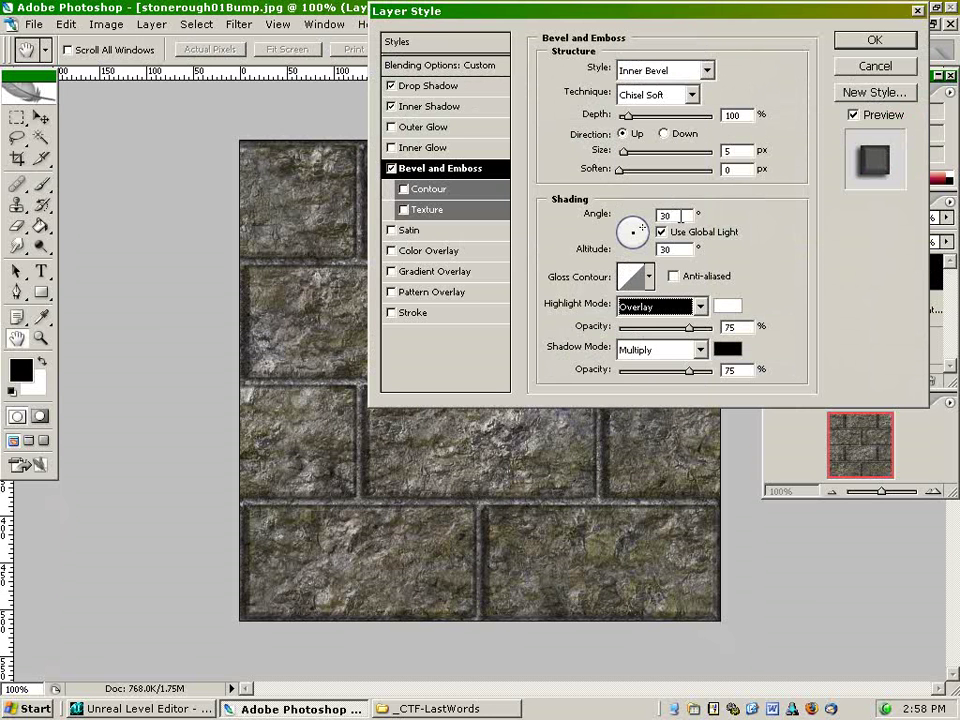
{"action": "left_click", "coordinate": [443, 66]}
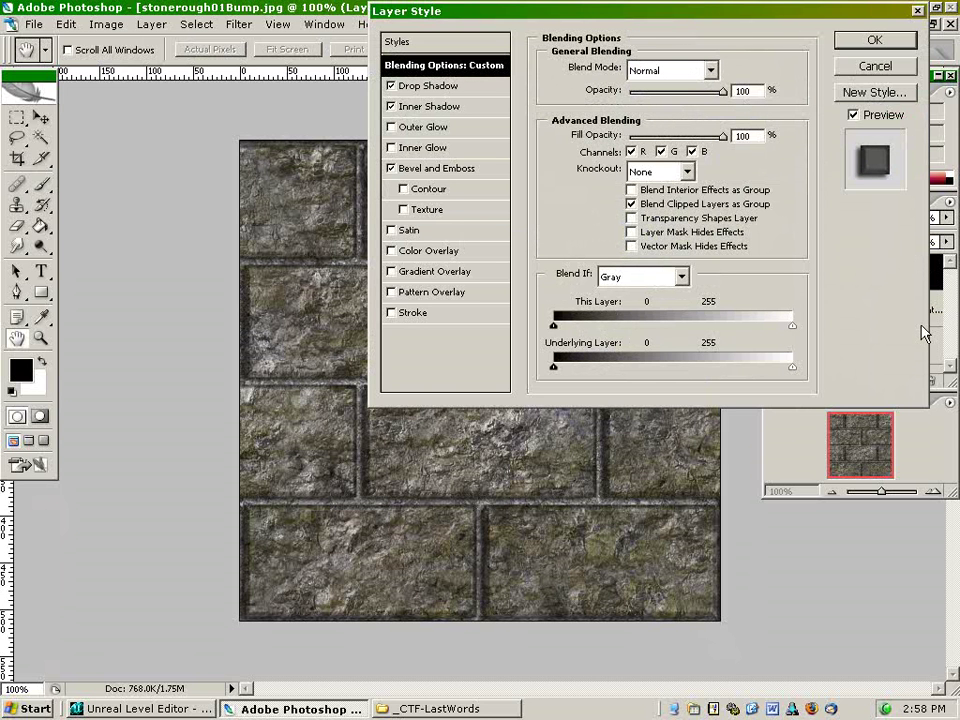
- Set Layer 1's Bevel and Emboss depth to 400% and apply the layer styles
{"action": "left_click", "coordinate": [452, 88]}
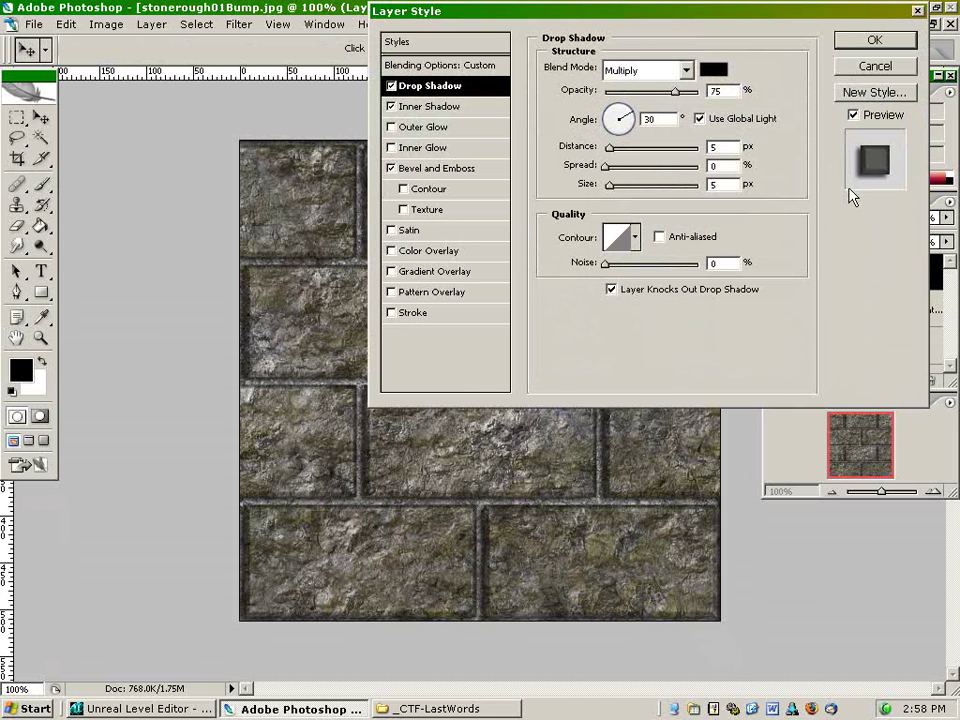
{"action": "left_click", "coordinate": [448, 106]}
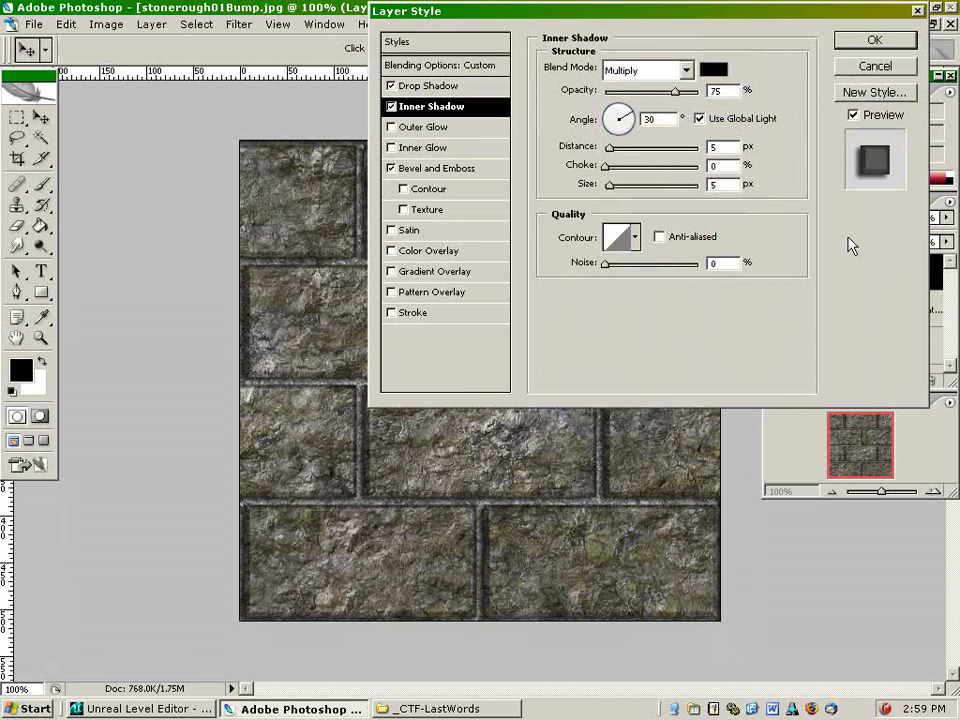
{"action": "left_click", "coordinate": [421, 170]}
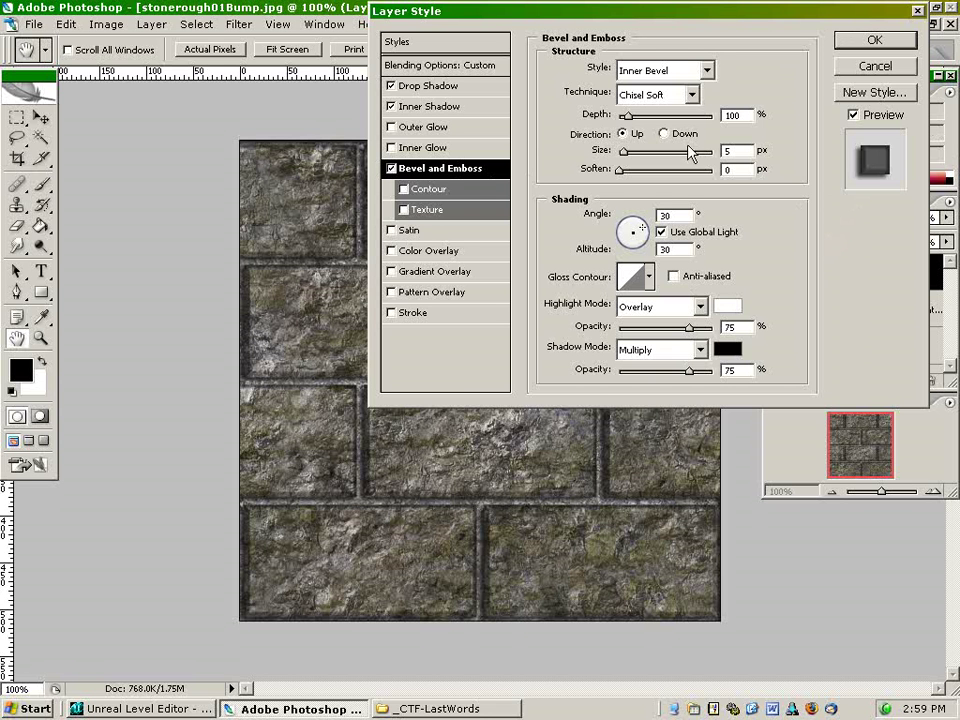
{"action": "left_click_drag", "start_coordinate": [627, 117], "coordinate": [659, 121]}
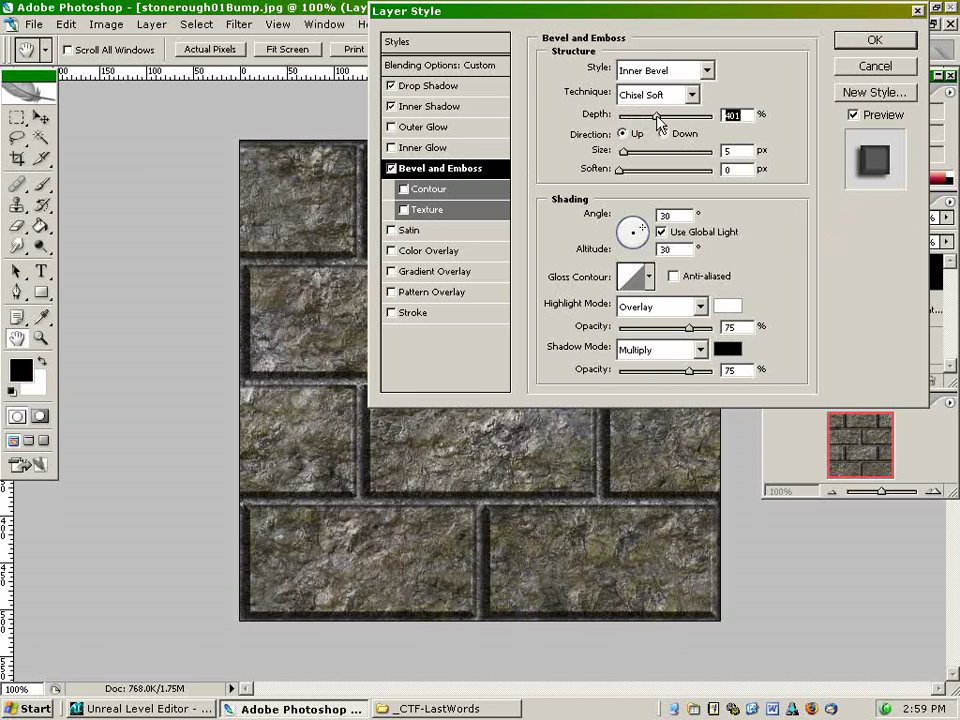
{"action": "type", "text": "400"}
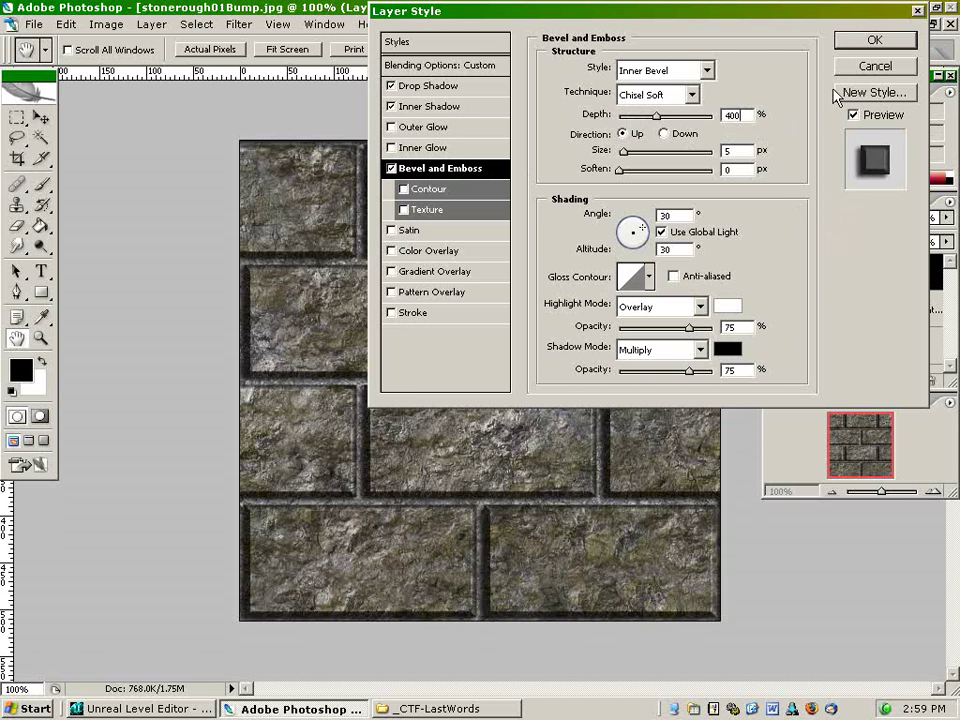
{"action": "left_click", "coordinate": [872, 44]}
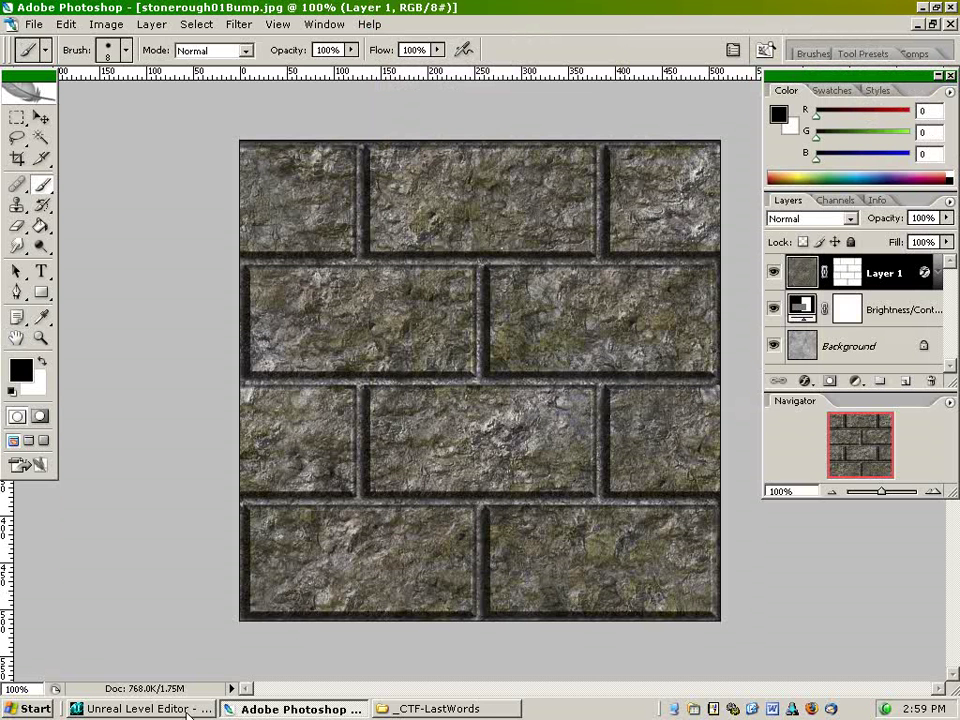
- Save the layered texture as DBG_BrickWall_2_1.psd in the _CTF-LastWords folder
{"action": "left_click", "coordinate": [148, 708]}
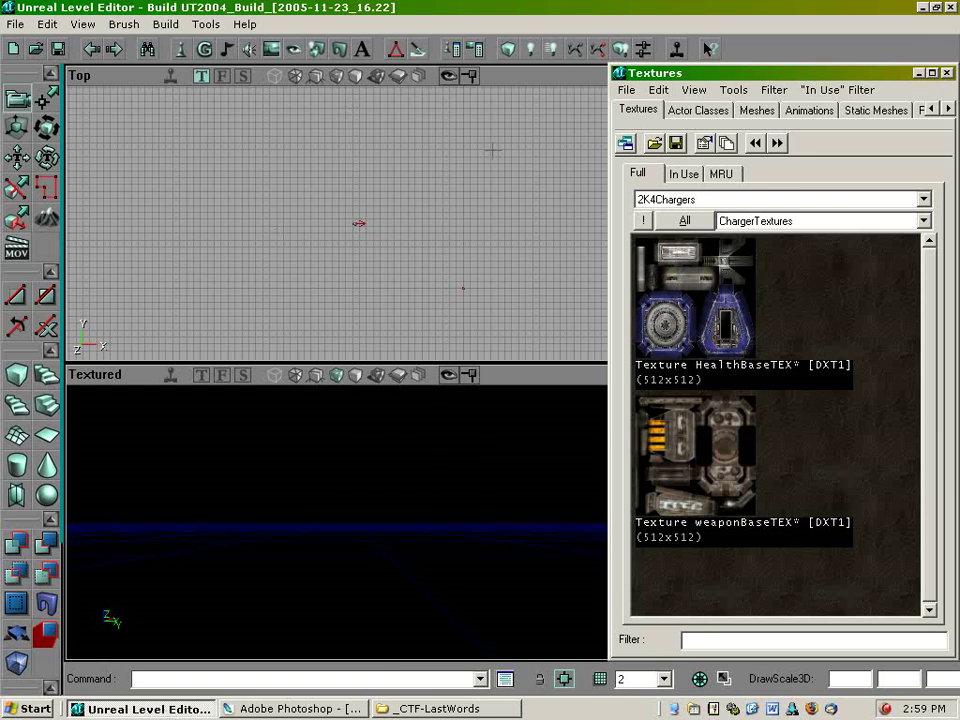
{"action": "left_click", "coordinate": [345, 709]}
{"action": "left_click", "coordinate": [28, 22]}
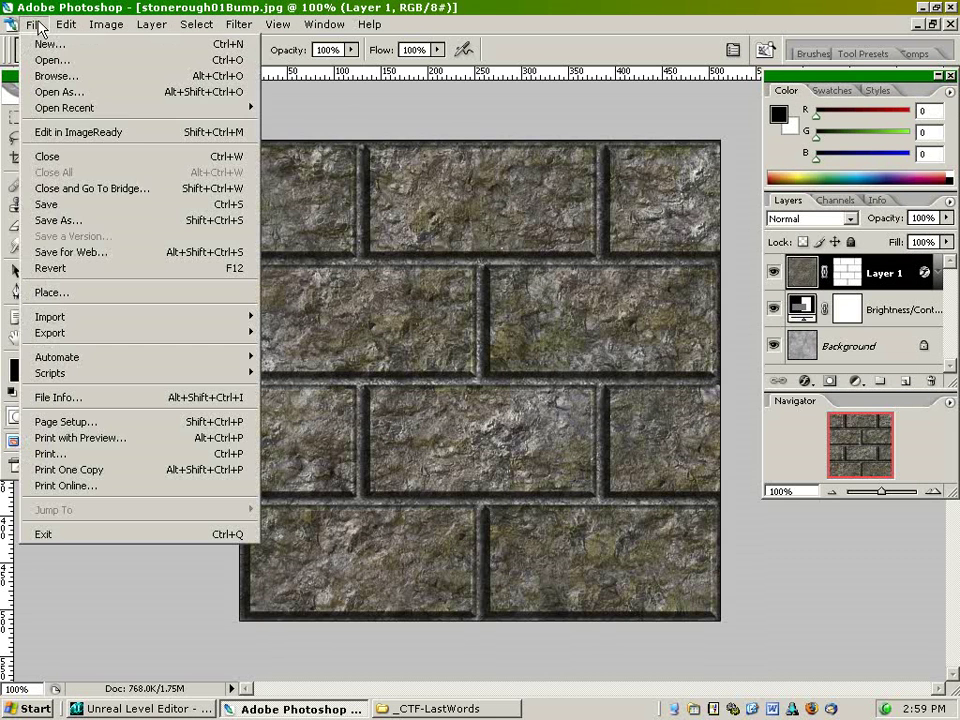
{"action": "left_click", "coordinate": [94, 220]}
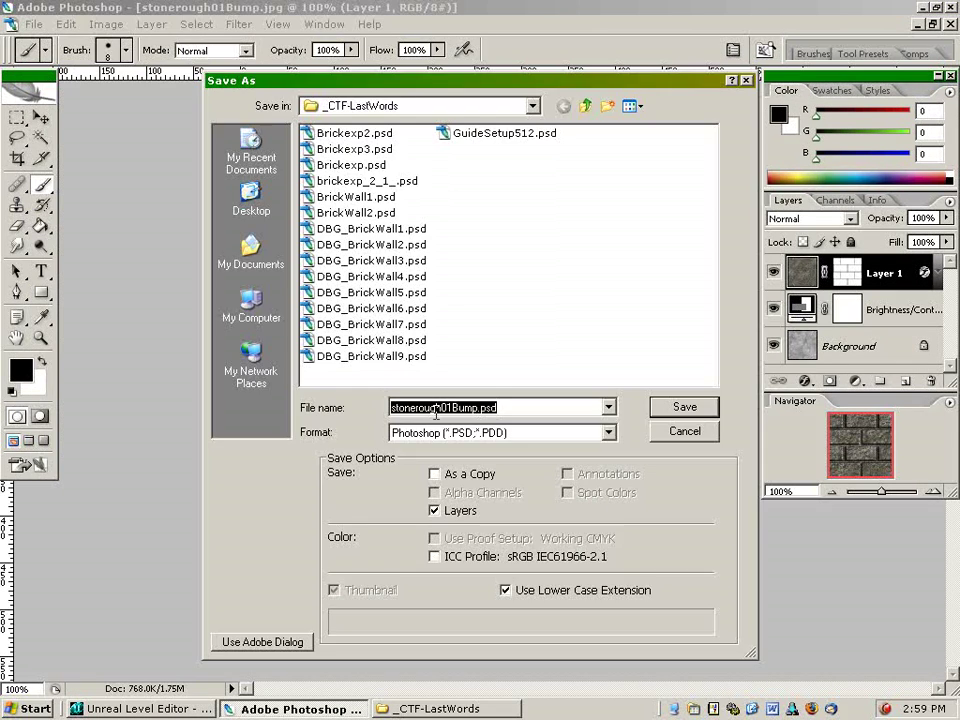
{"action": "double_click", "coordinate": [468, 412]}
{"action": "type", "text": "DBG"}
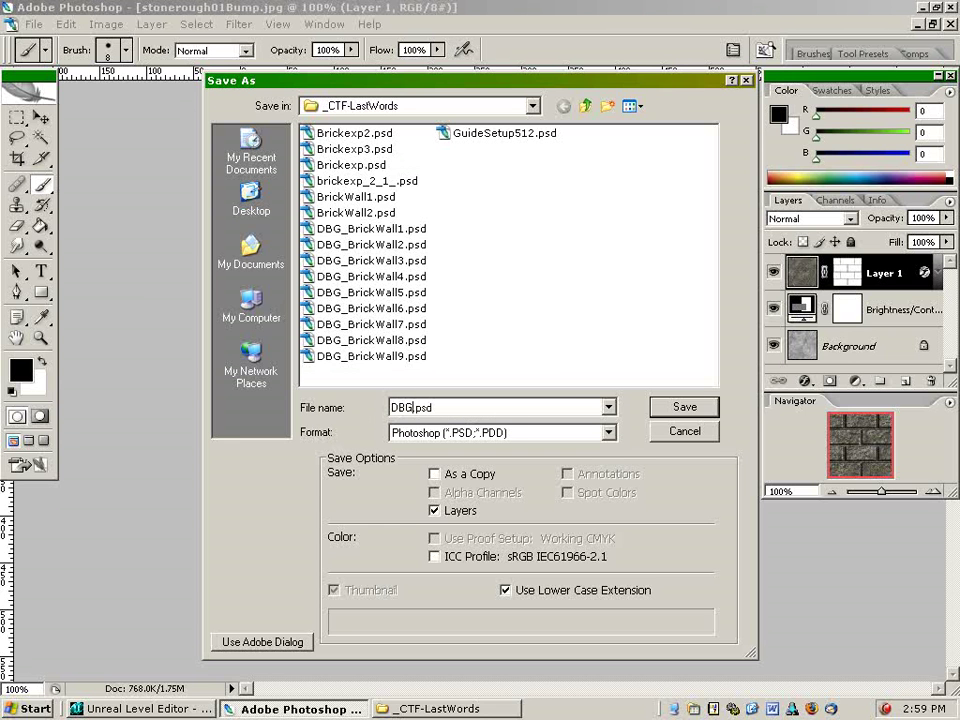
{"action": "type", "text": "_BrickWall_2"}
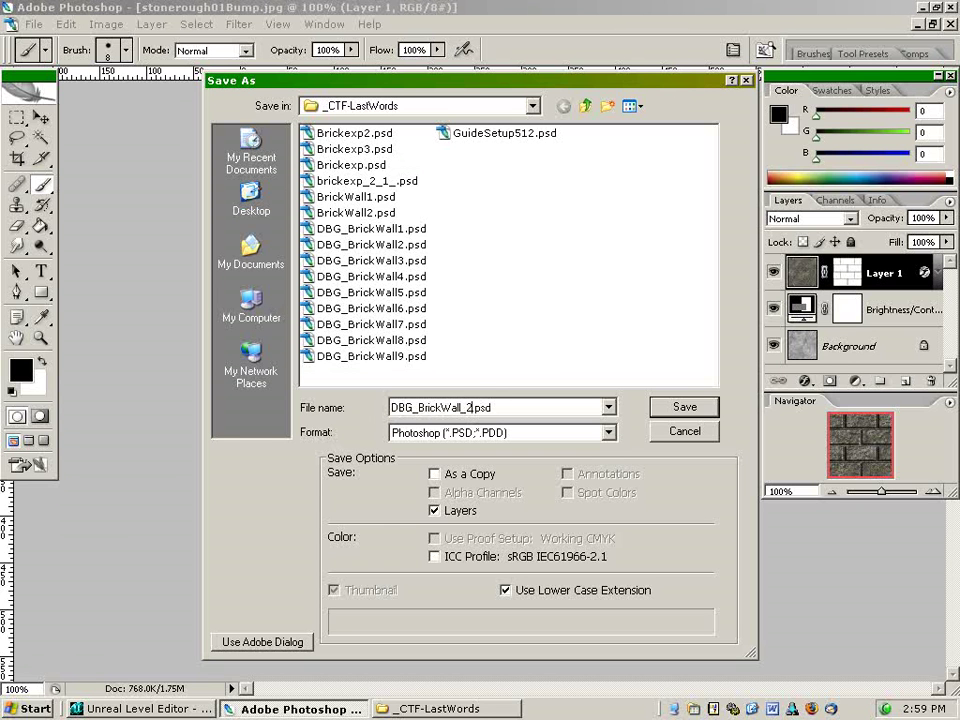
{"action": "type", "text": "_1"}
{"action": "left_click", "coordinate": [685, 409]}
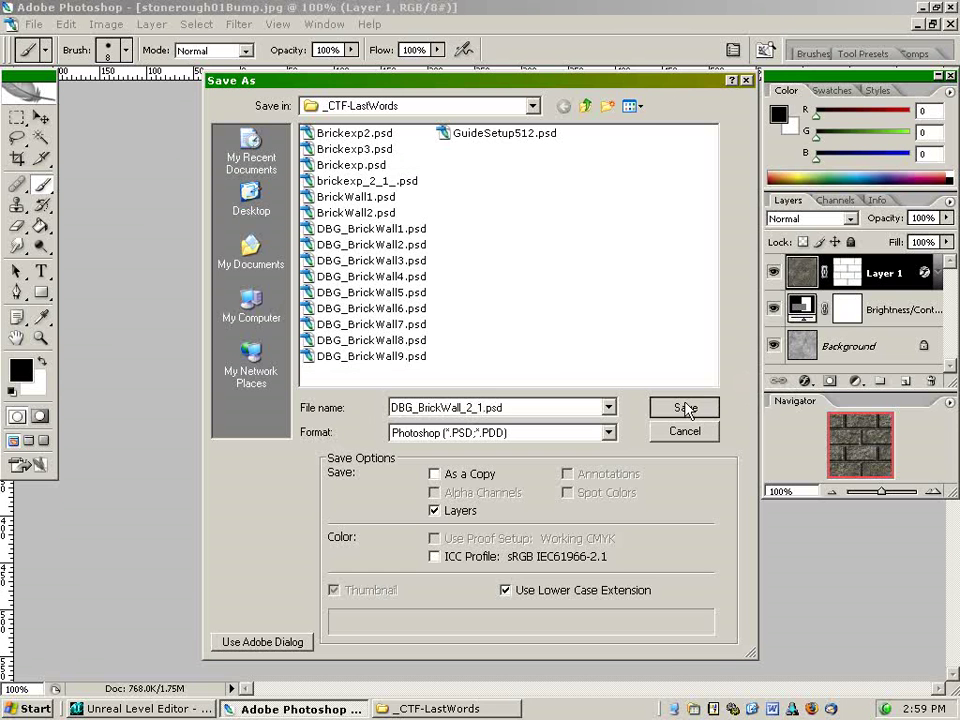
{"action": "left_click", "coordinate": [688, 225]}
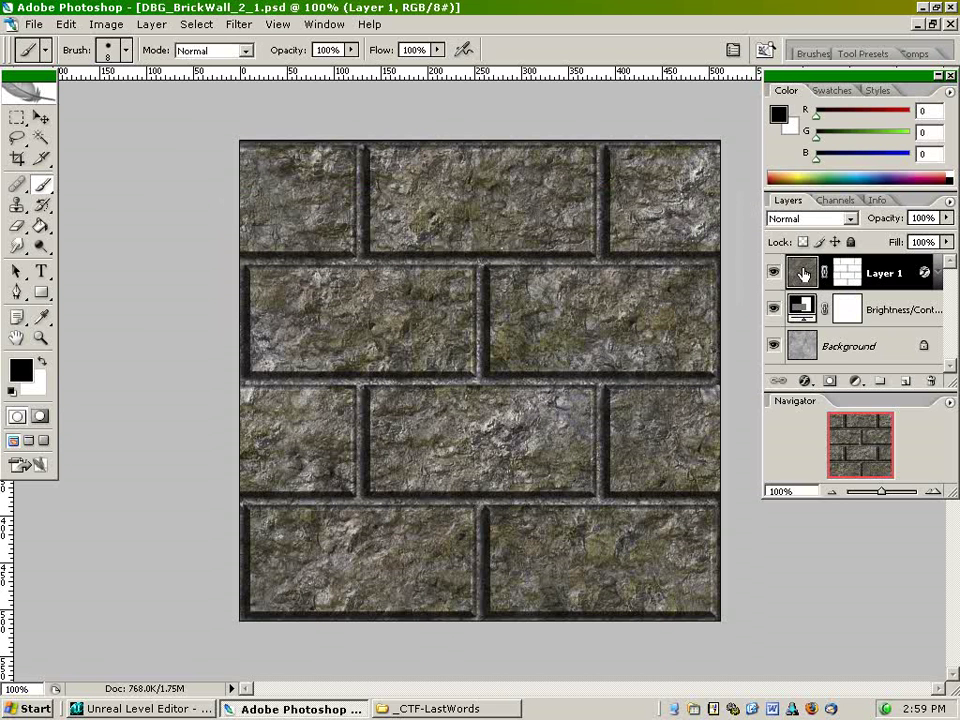
- Flatten the image and save it as DBG_BrickWall_2_1.dds in D3D/DDS format, using DXT1 RGB (No Alpha) with generated MIP maps
{"action": "left_click", "coordinate": [951, 202]}
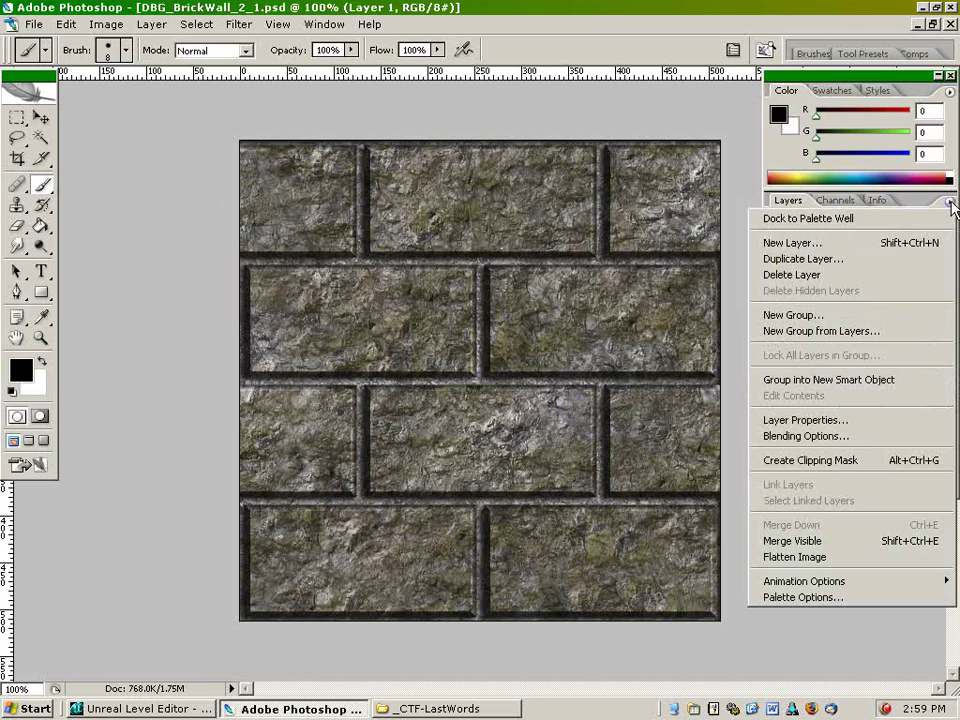
{"action": "left_click", "coordinate": [869, 563]}
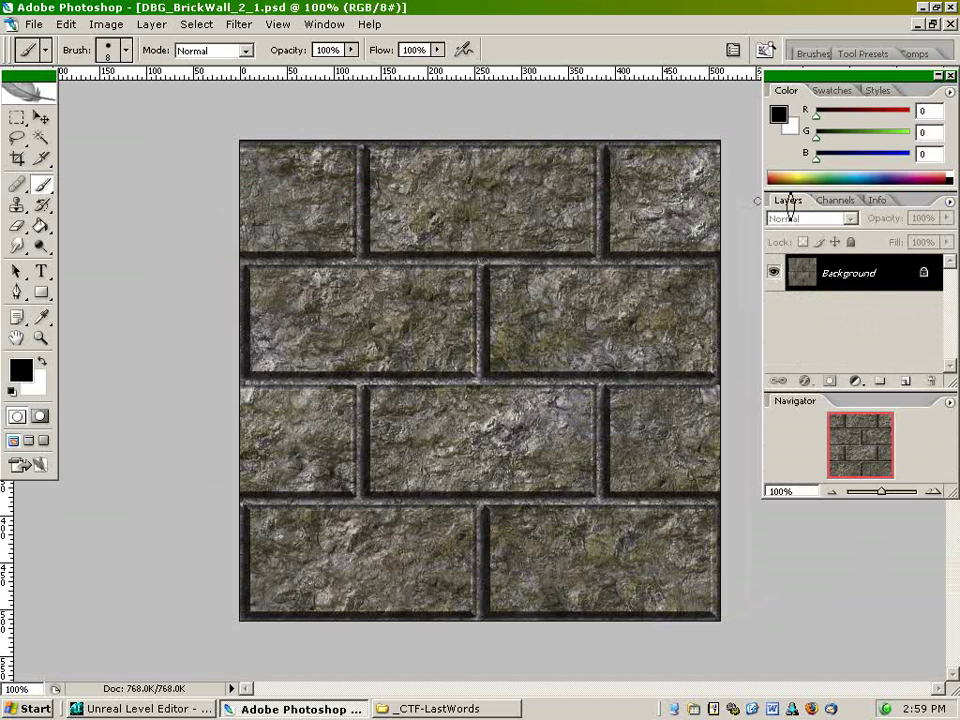
{"action": "left_click", "coordinate": [33, 24]}
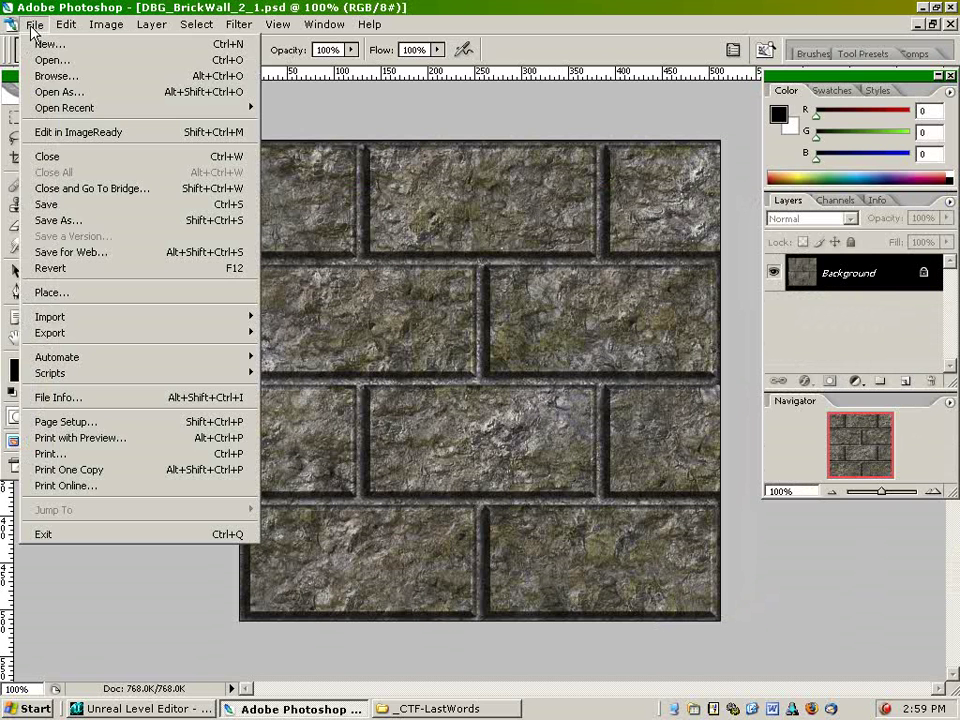
{"action": "left_click", "coordinate": [87, 163]}
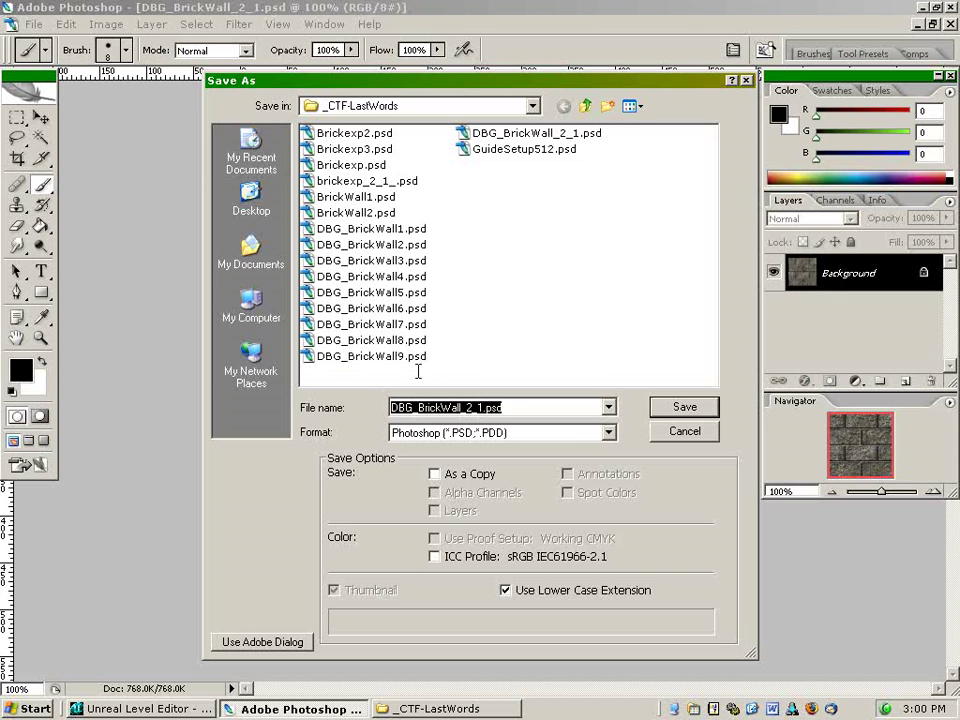
{"action": "left_click", "coordinate": [608, 432]}
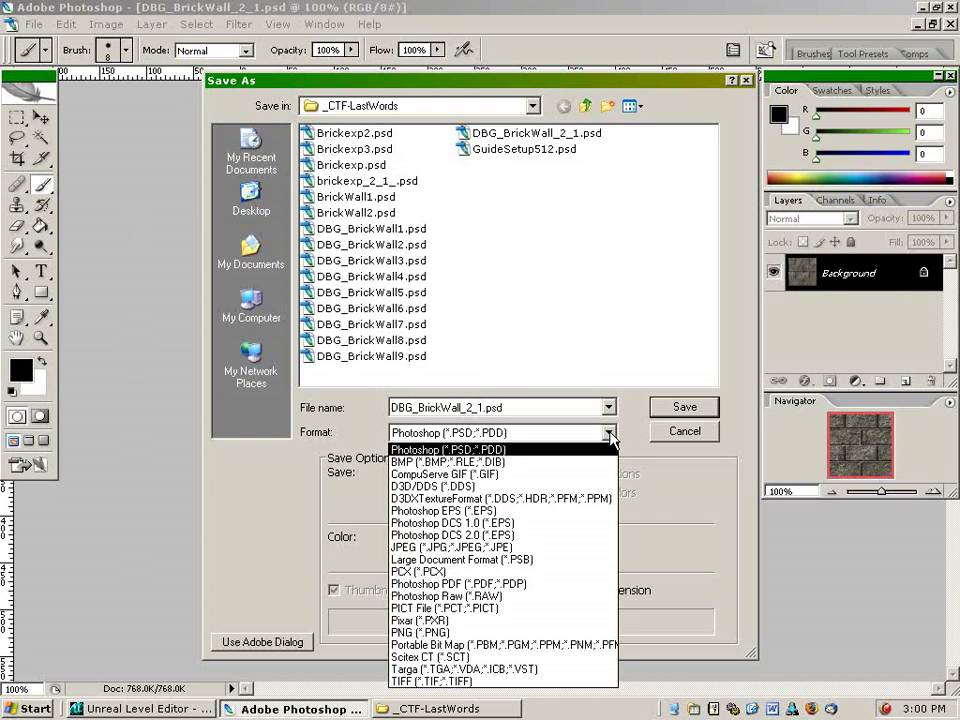
{"action": "left_click", "coordinate": [588, 487]}
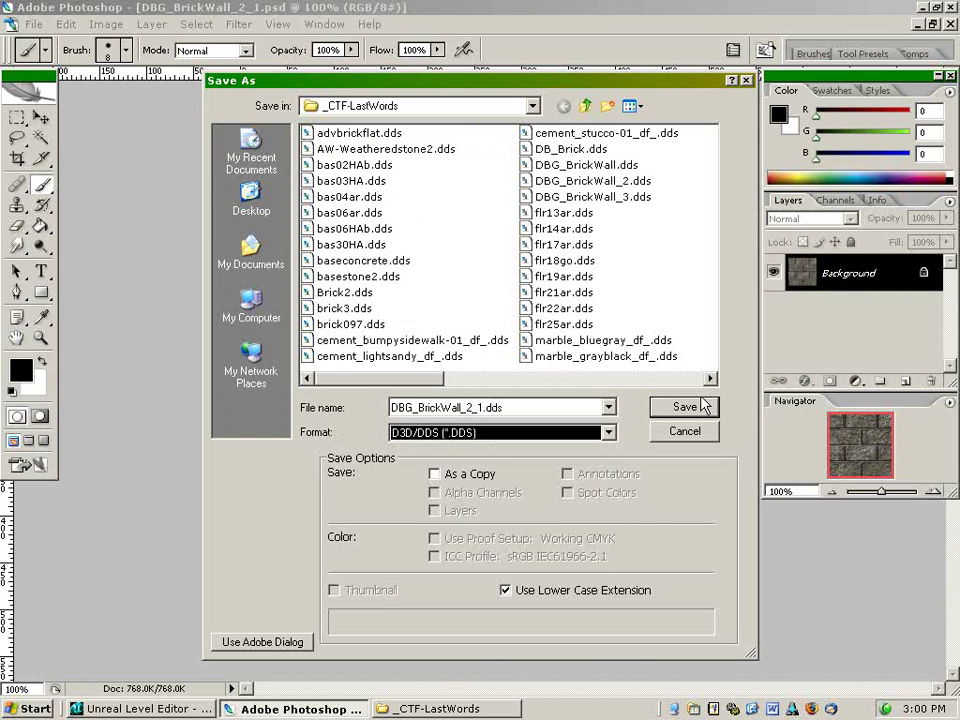
{"action": "left_click", "coordinate": [684, 406]}
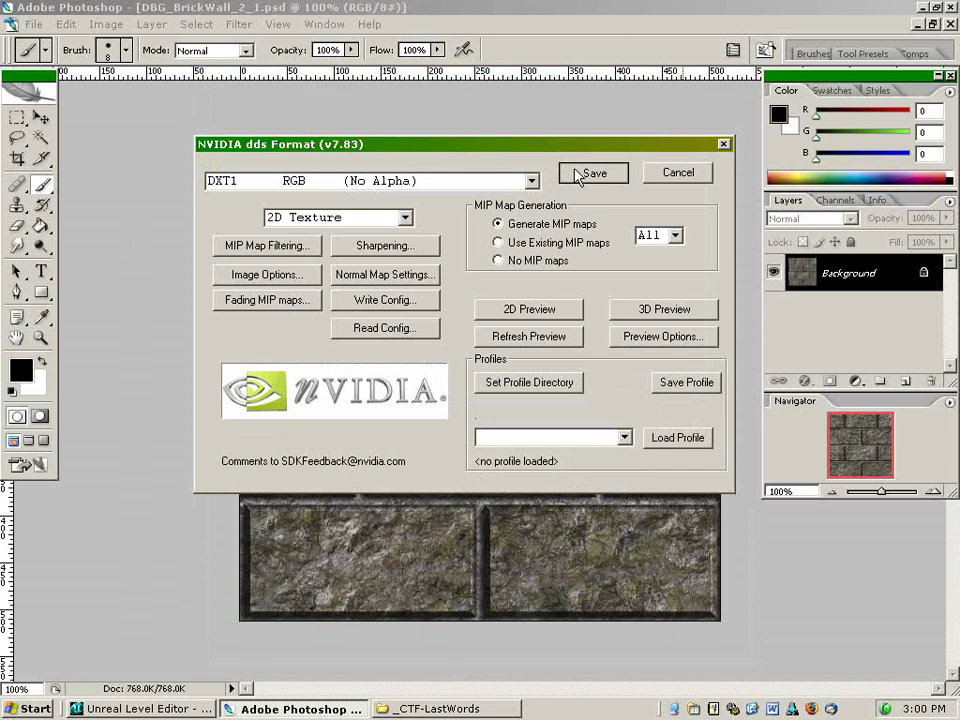
{"action": "left_click", "coordinate": [580, 174]}
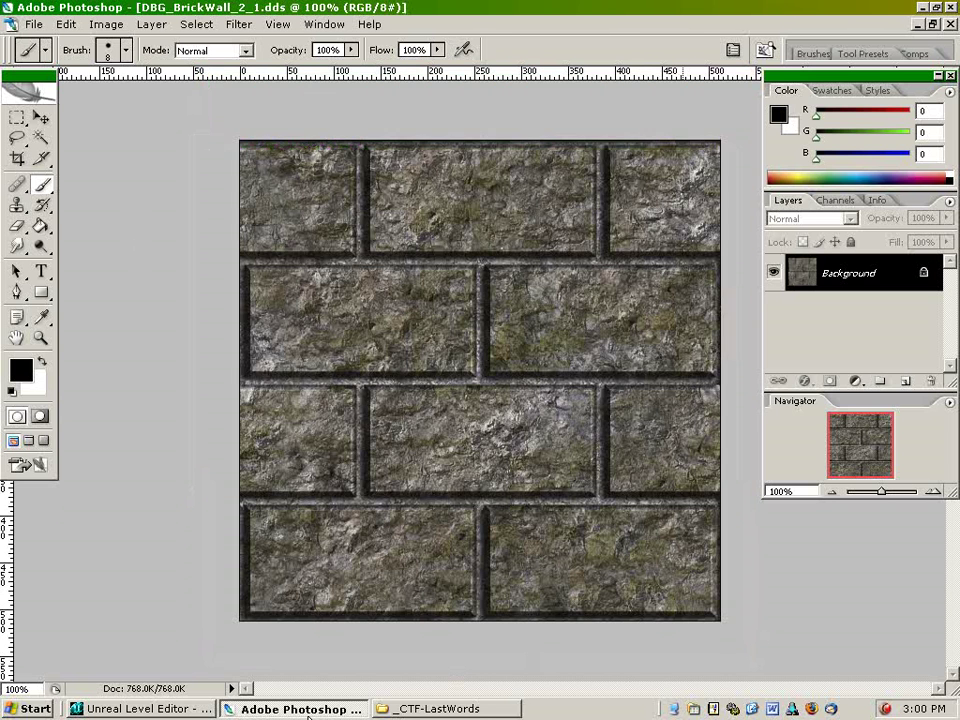
- Switch to Unreal Level Editor and import DBG_BrickWall_2_1.dds into package MyLevel, group None, with Generate MipMaps turned off
{"action": "left_click", "coordinate": [195, 706]}
{"action": "left_click", "coordinate": [626, 90]}
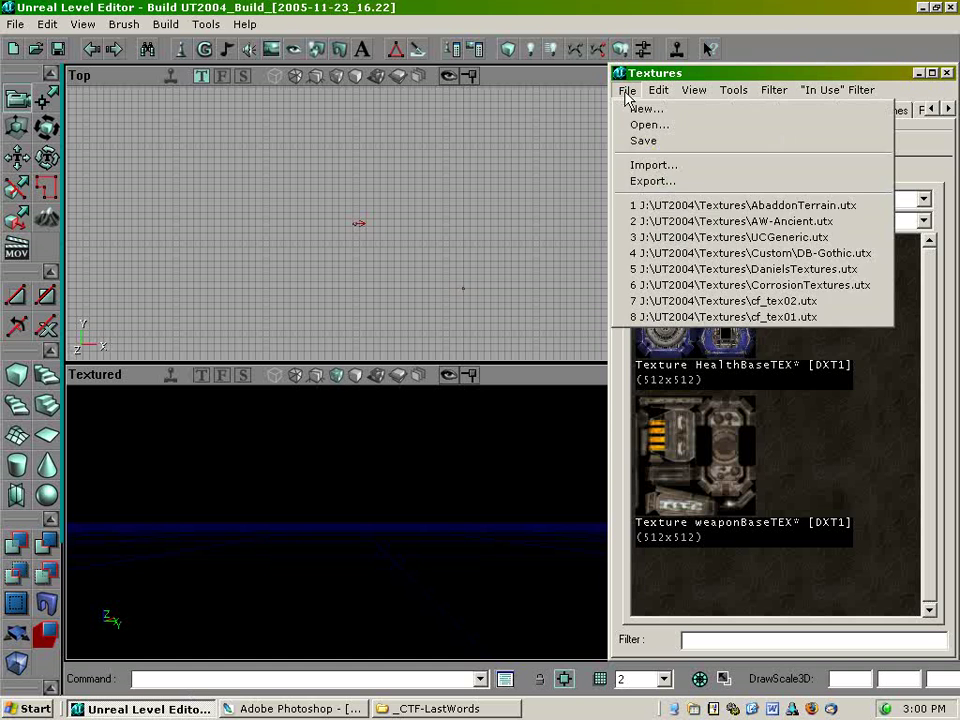
{"action": "left_click", "coordinate": [640, 163]}
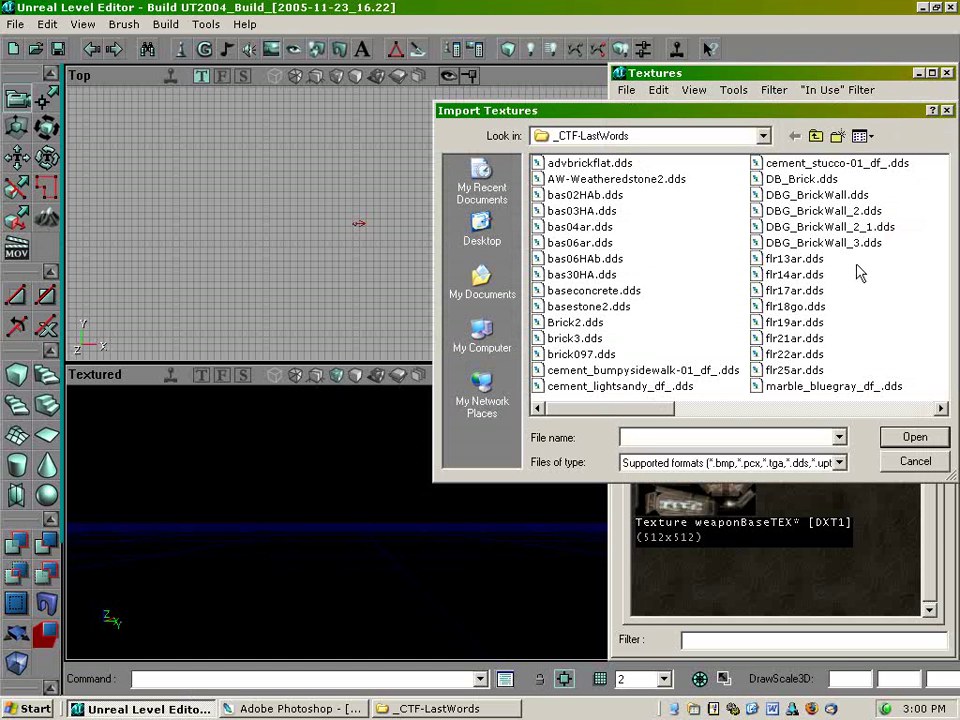
{"action": "double_click", "coordinate": [855, 228]}
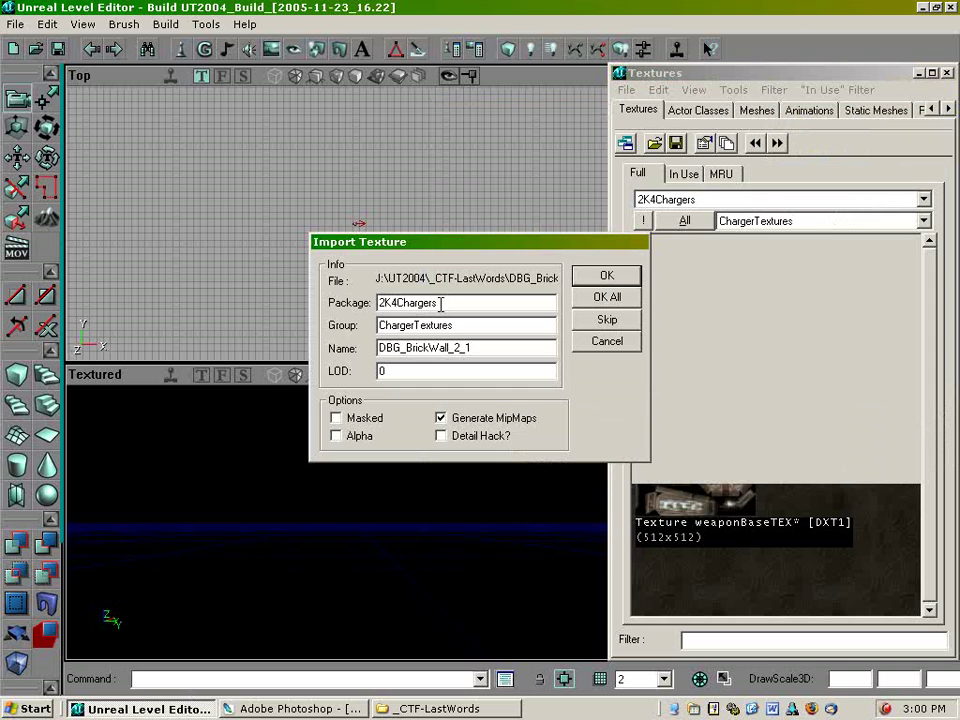
{"action": "type", "text": "MyLevel"}
{"action": "double_click", "coordinate": [418, 325]}
{"action": "type", "text": "None"}
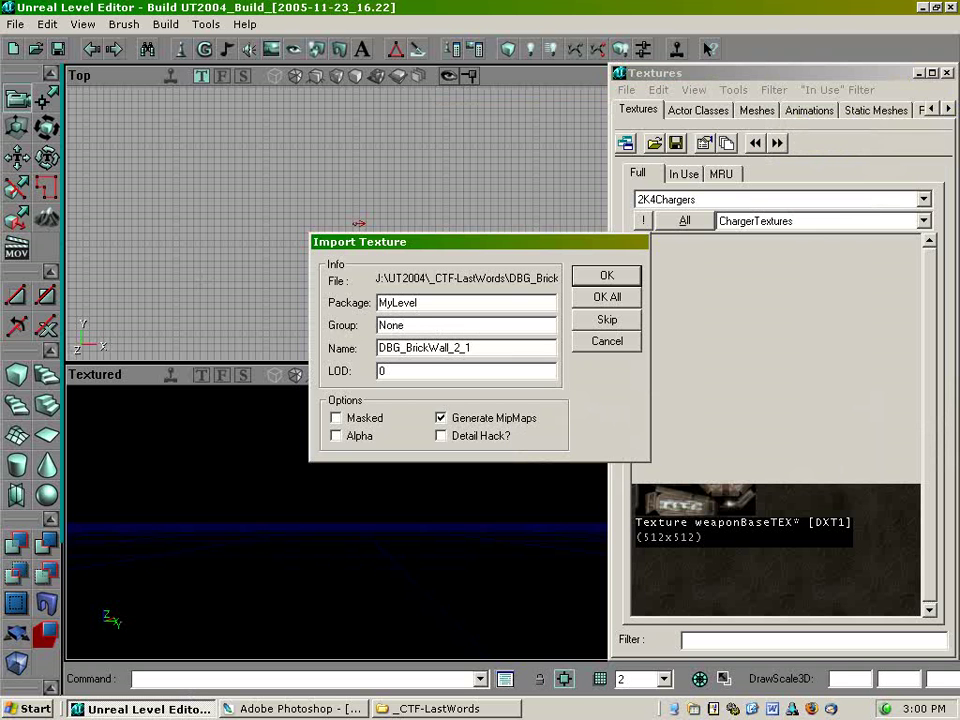
{"action": "left_click", "coordinate": [440, 419]}
{"action": "left_click", "coordinate": [604, 276]}
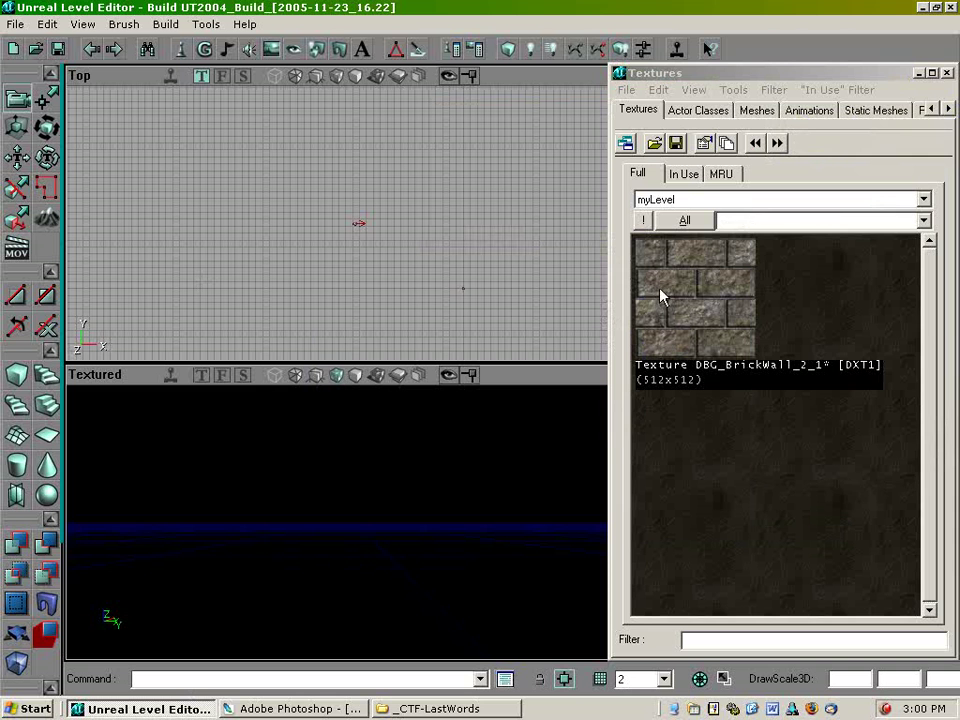
- Build a cube brush with height, width and breadth 2048 and subtract it from the level using the DBG_BrickWall_2_1 texture
{"action": "right_click", "coordinate": [16, 375]}
{"action": "left_click", "coordinate": [207, 417]}
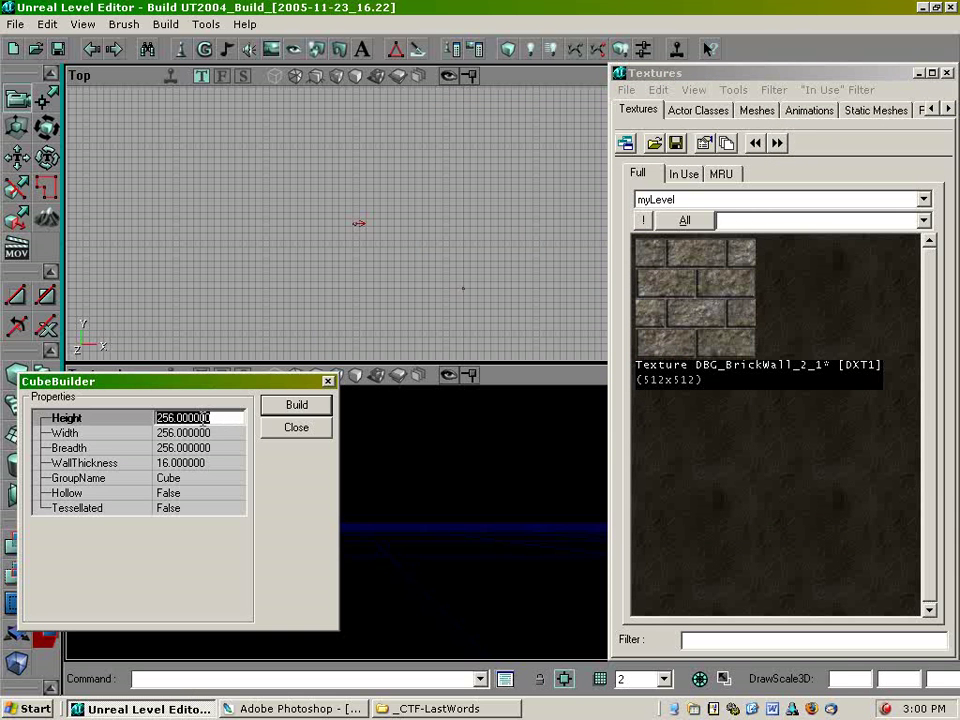
{"action": "type", "text": "2048"}
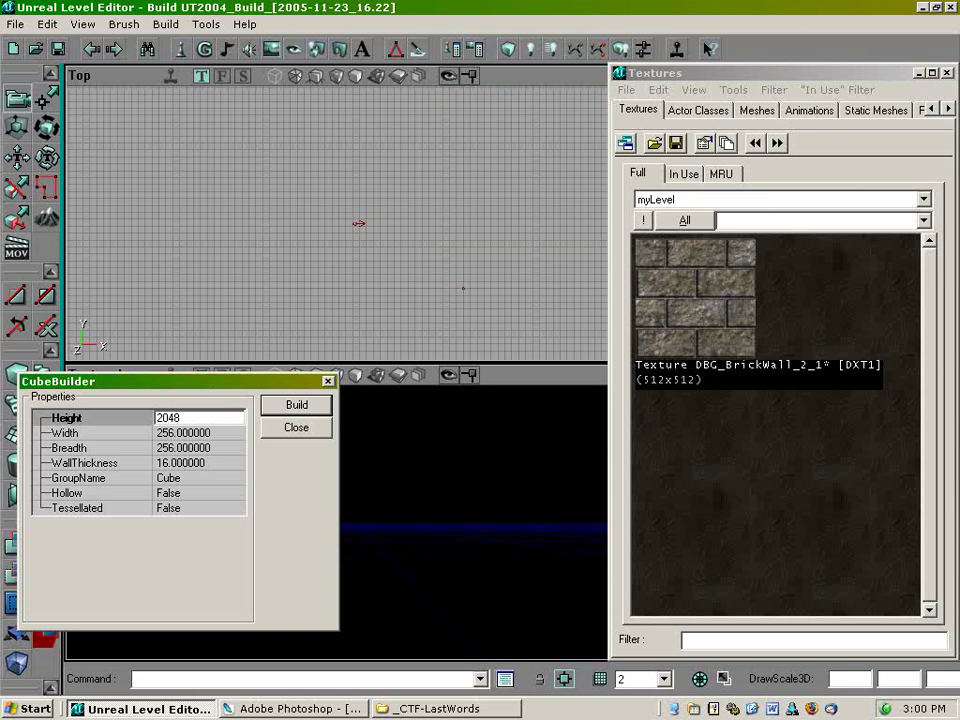
{"action": "left_click", "coordinate": [205, 432]}
{"action": "type", "text": "204"}
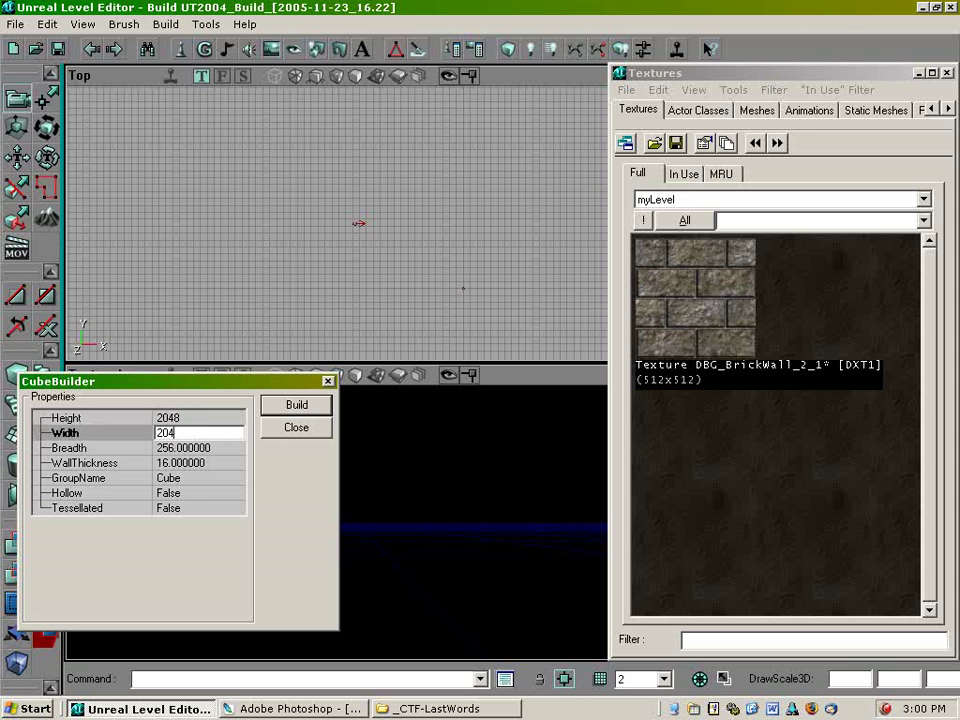
{"action": "type", "text": "8"}
{"action": "left_click", "coordinate": [205, 447]}
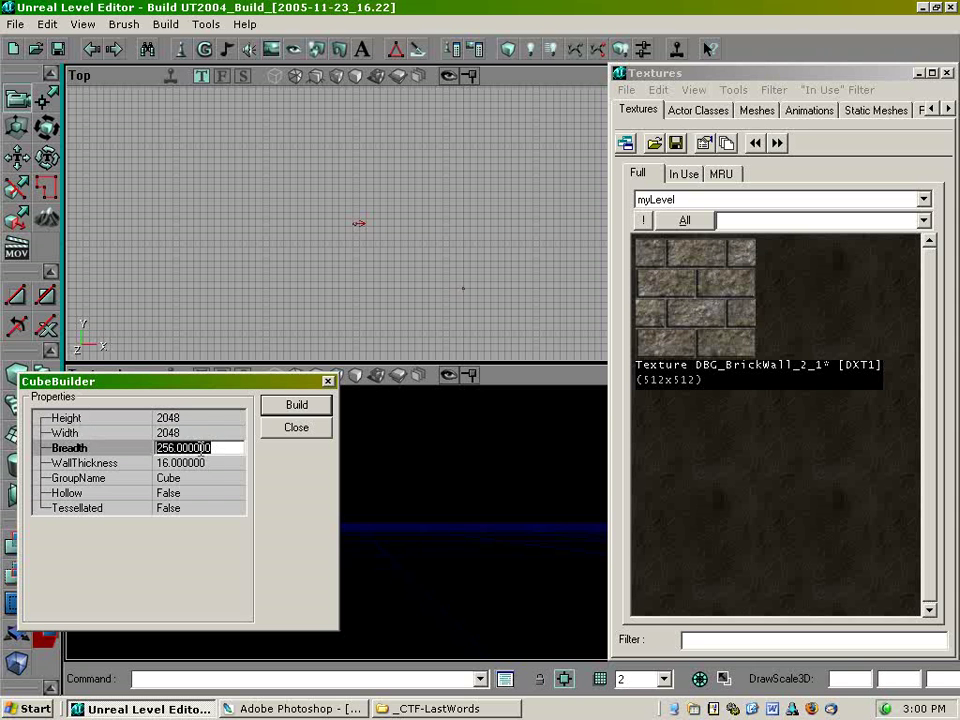
{"action": "type", "text": "2048"}
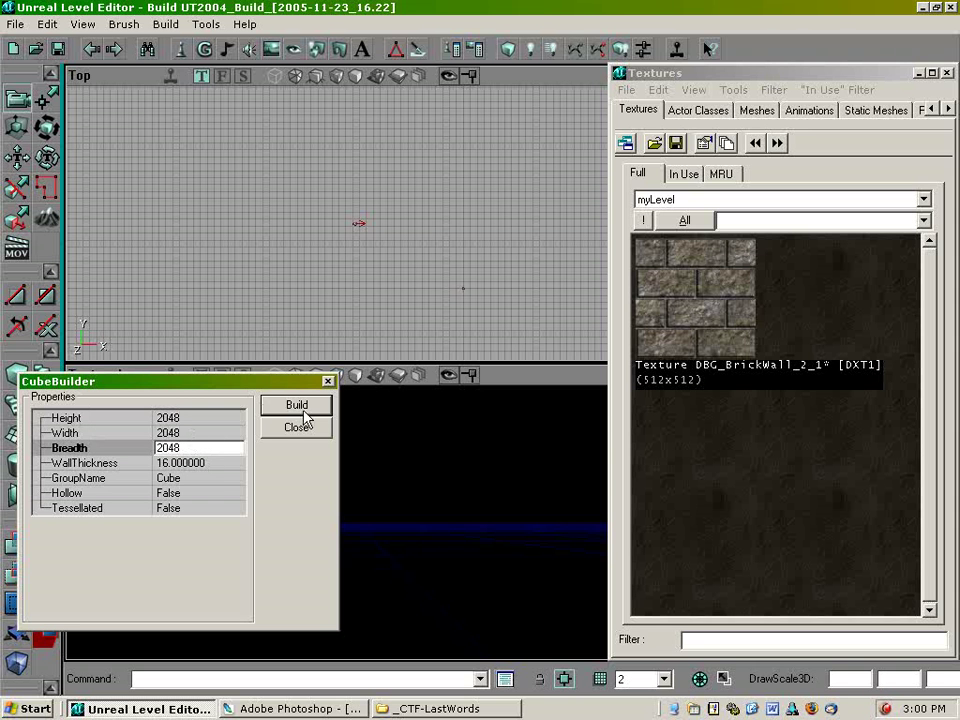
{"action": "left_click", "coordinate": [296, 427]}
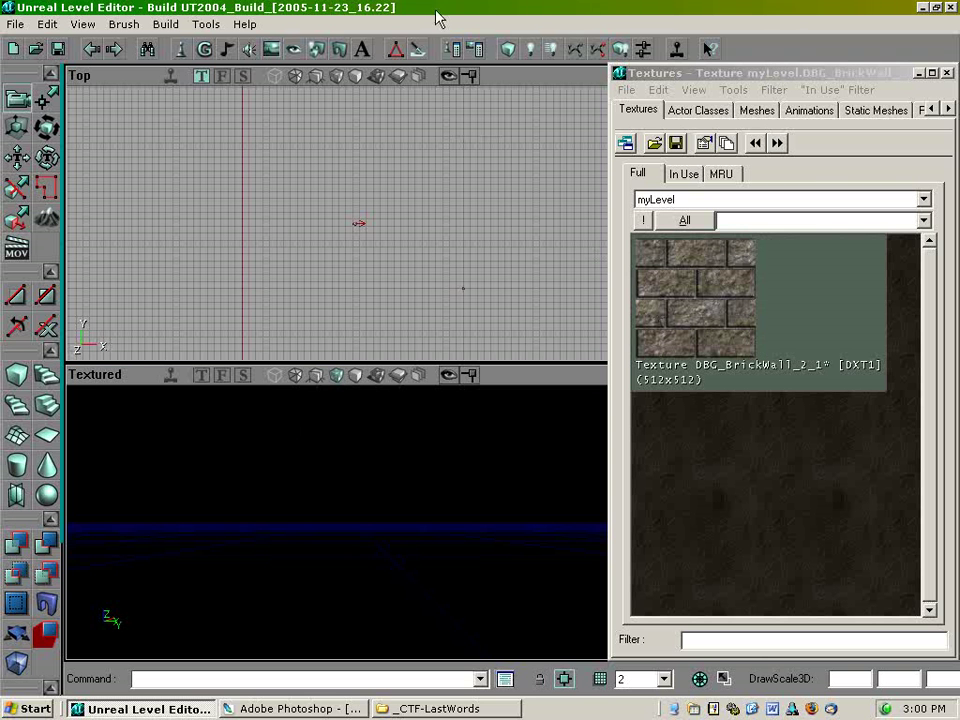
{"action": "left_click", "coordinate": [124, 24]}
{"action": "left_click", "coordinate": [158, 102]}
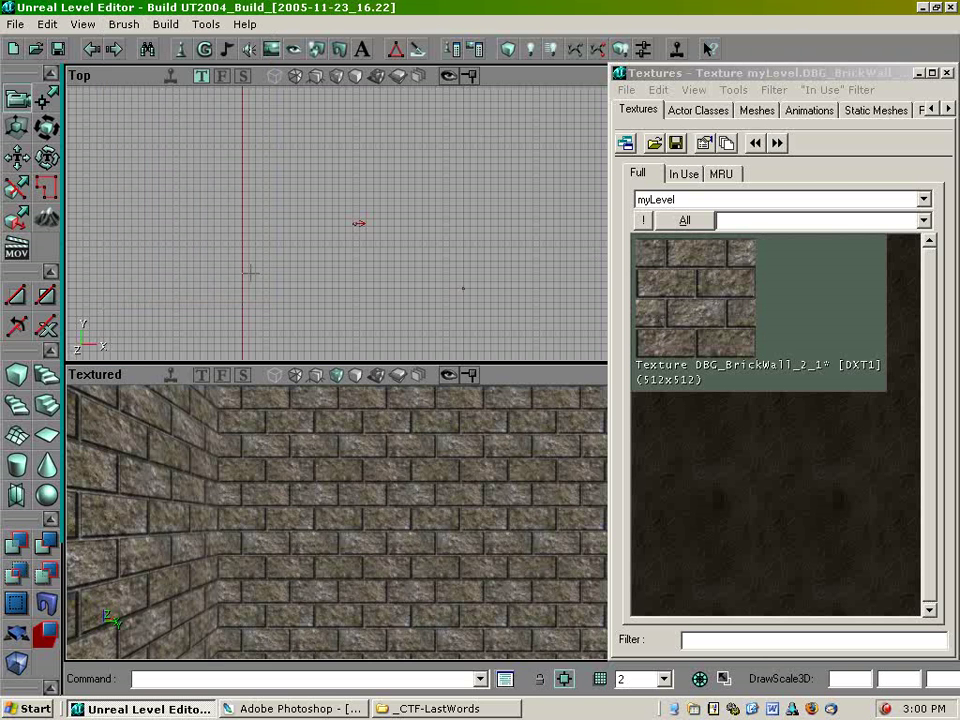
- Add a player start on the floor of the brick room and place a light inside the room
{"action": "mouse_move", "coordinate": [330, 520]}
{"action": "left_mouse_down"}
{"action": "mouse_move", "coordinate": [330, 455]}
{"action": "mouse_move", "coordinate": [210, 455]}
{"action": "left_mouse_up"}
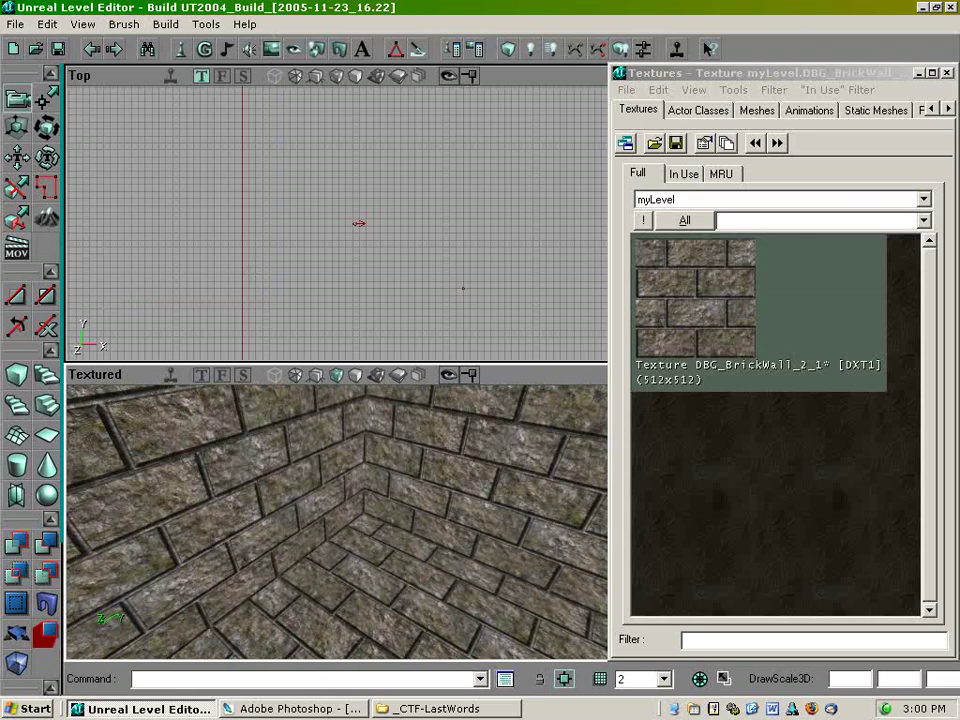
{"action": "right_click", "coordinate": [380, 540]}
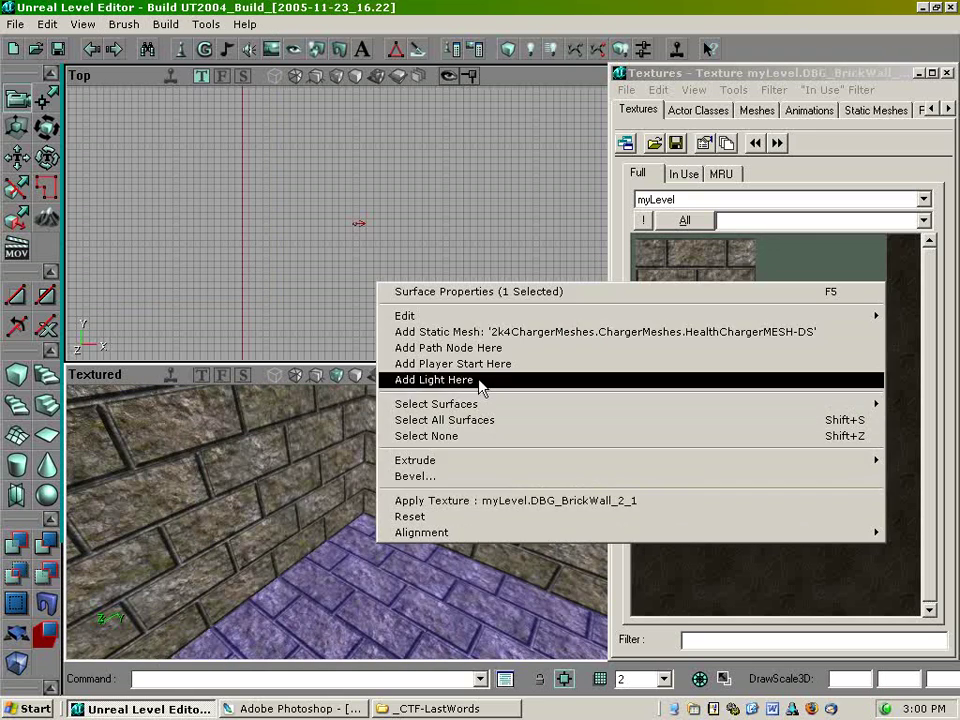
{"action": "left_click", "coordinate": [482, 364]}
{"action": "mouse_move", "coordinate": [413, 576]}
{"action": "left_mouse_down"}
{"action": "mouse_move", "coordinate": [413, 545]}
{"action": "mouse_move", "coordinate": [413, 576]}
{"action": "left_mouse_up"}
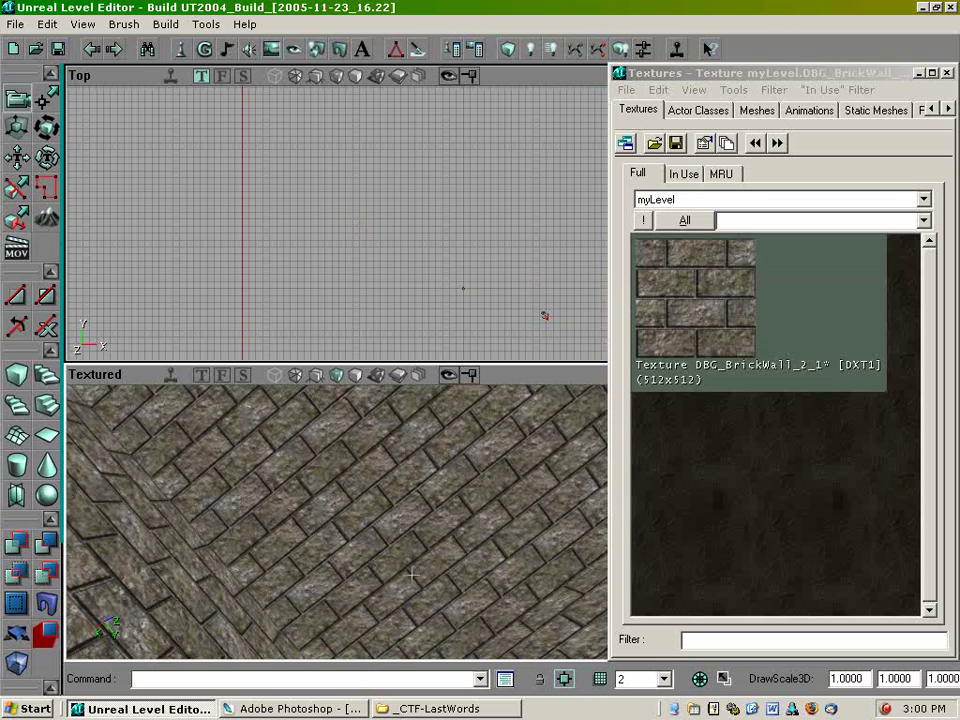
{"action": "right_click", "coordinate": [349, 527]}
{"action": "left_click", "coordinate": [429, 362]}
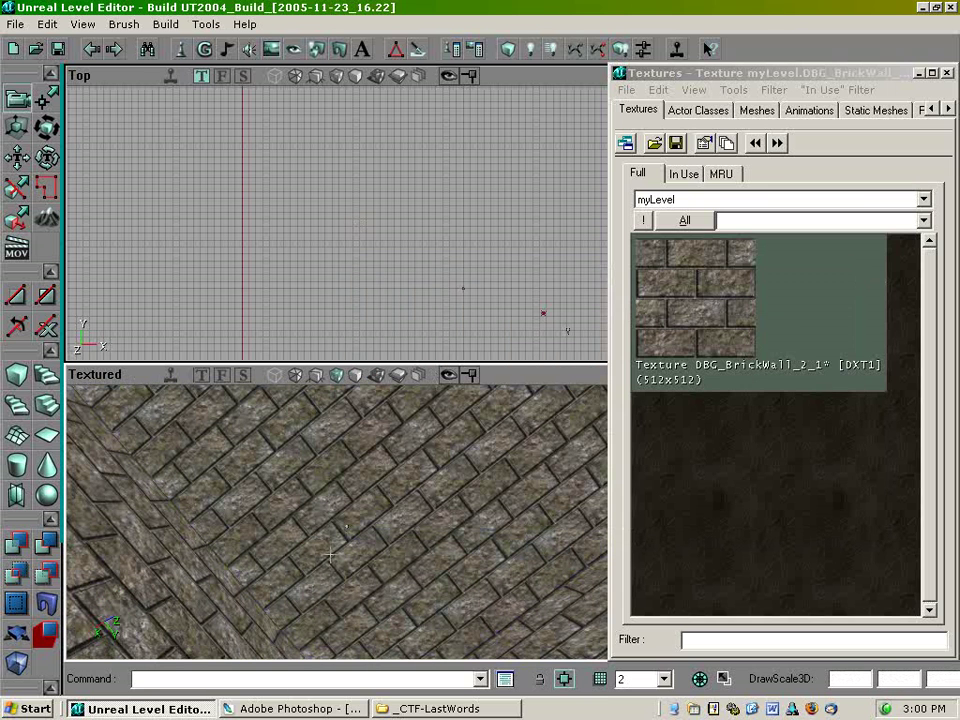
- In the new light's properties, set LightBrightness to 200 and LightHue to 255
{"action": "double_click", "coordinate": [344, 527]}
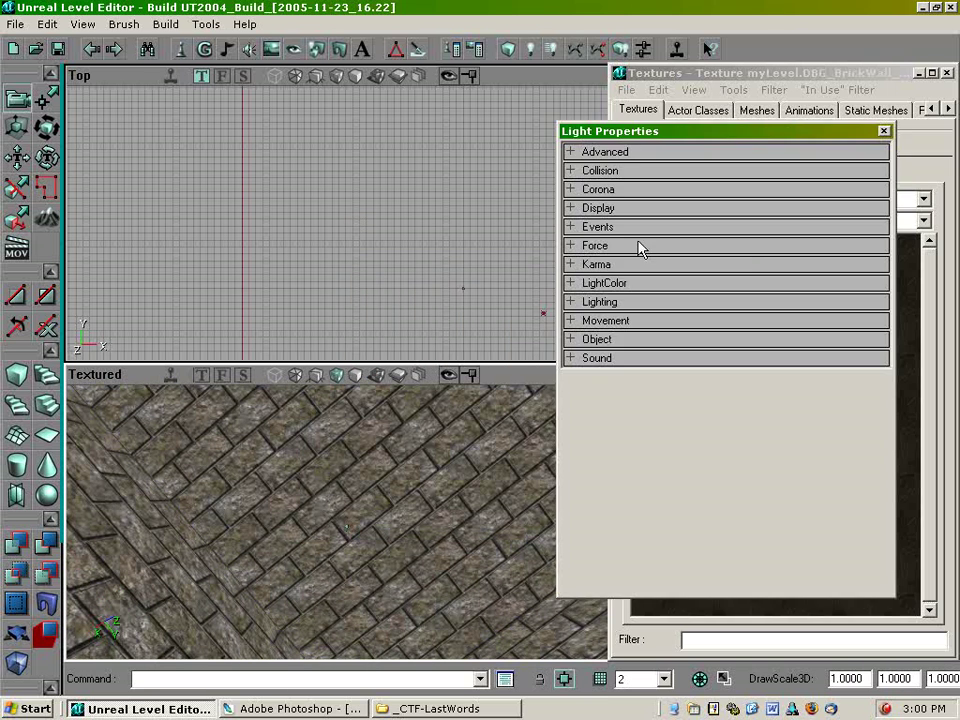
{"action": "left_click", "coordinate": [570, 283]}
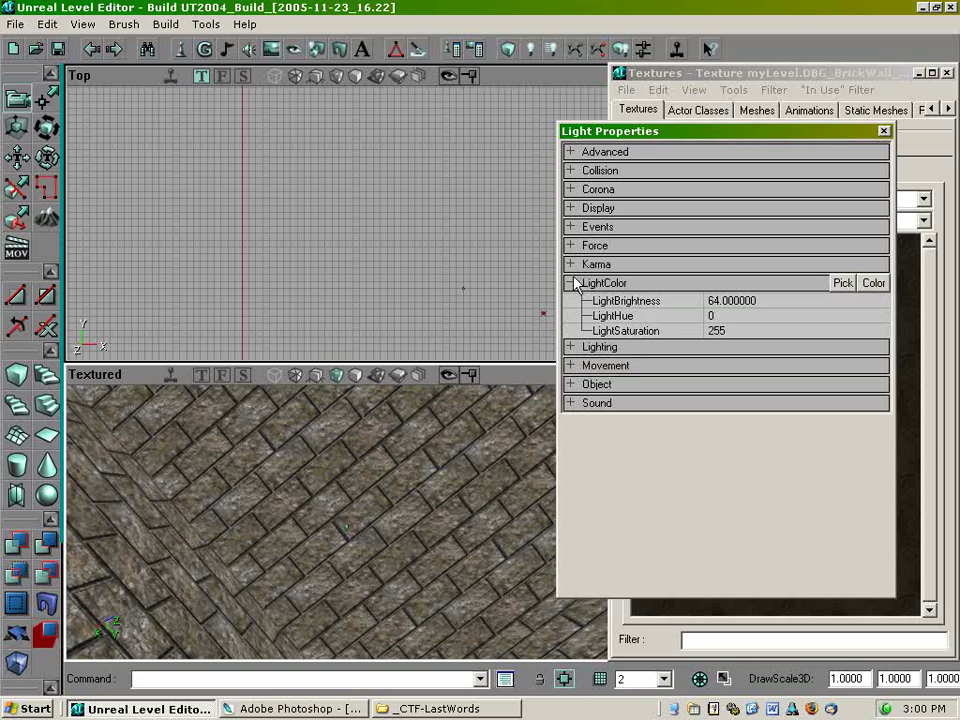
{"action": "left_click", "coordinate": [730, 300]}
{"action": "key", "text": "Home"}
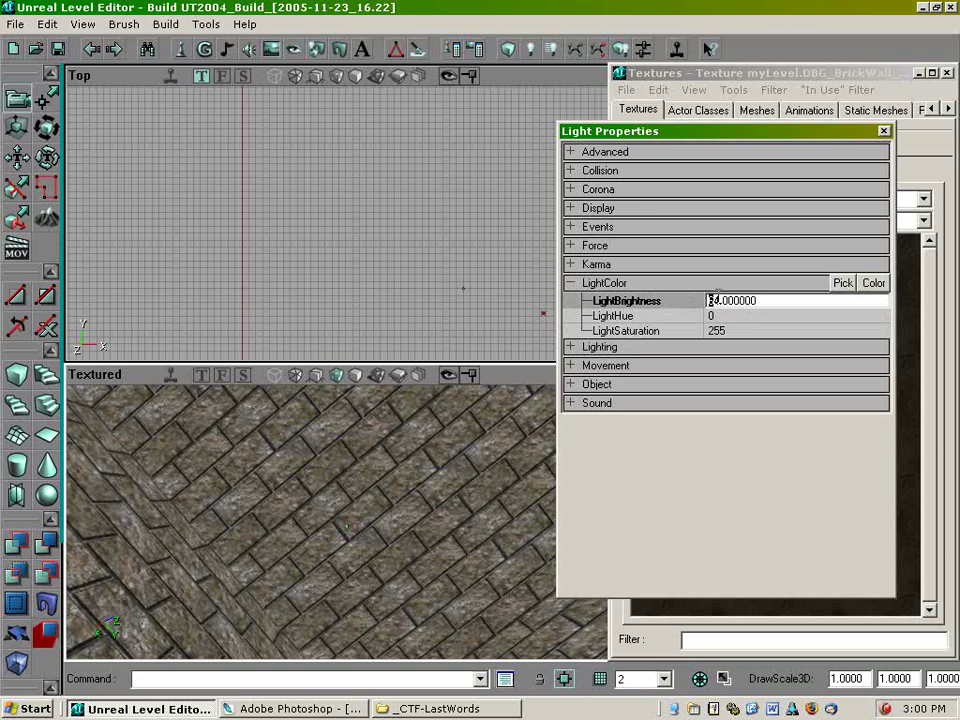
{"action": "key", "text": "Delete"}
{"action": "key", "text": "Delete"}
{"action": "type", "text": "2900"}
{"action": "key", "text": "BackSpace"}
{"action": "type", "text": "00"}
{"action": "left_click", "coordinate": [710, 316]}
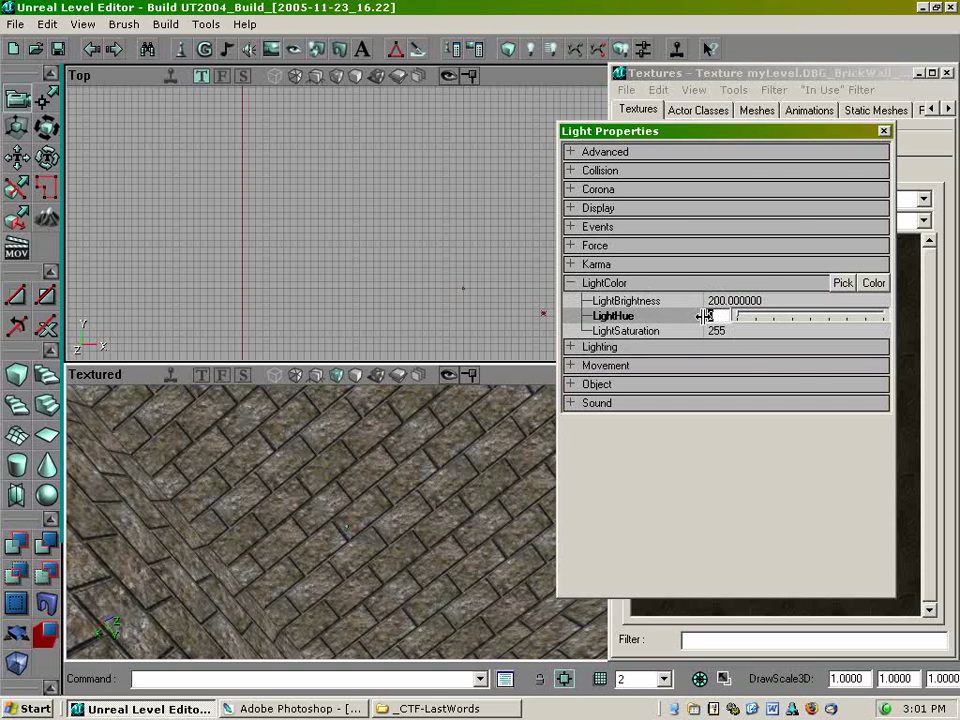
{"action": "type", "text": "255"}
{"action": "left_click", "coordinate": [570, 283]}
- Set the light's LightEffect to LE_QuadraticNonIncidence and its LightRadius to 128, and close the light properties
{"action": "left_click", "coordinate": [570, 301]}
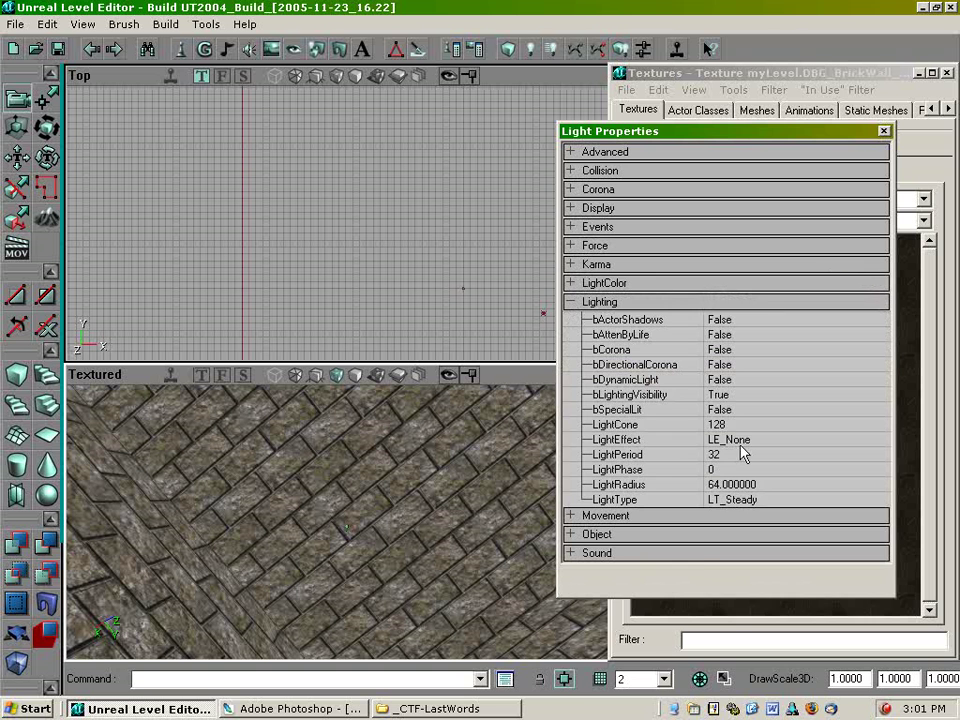
{"action": "left_click", "coordinate": [744, 442]}
{"action": "left_click", "coordinate": [879, 439]}
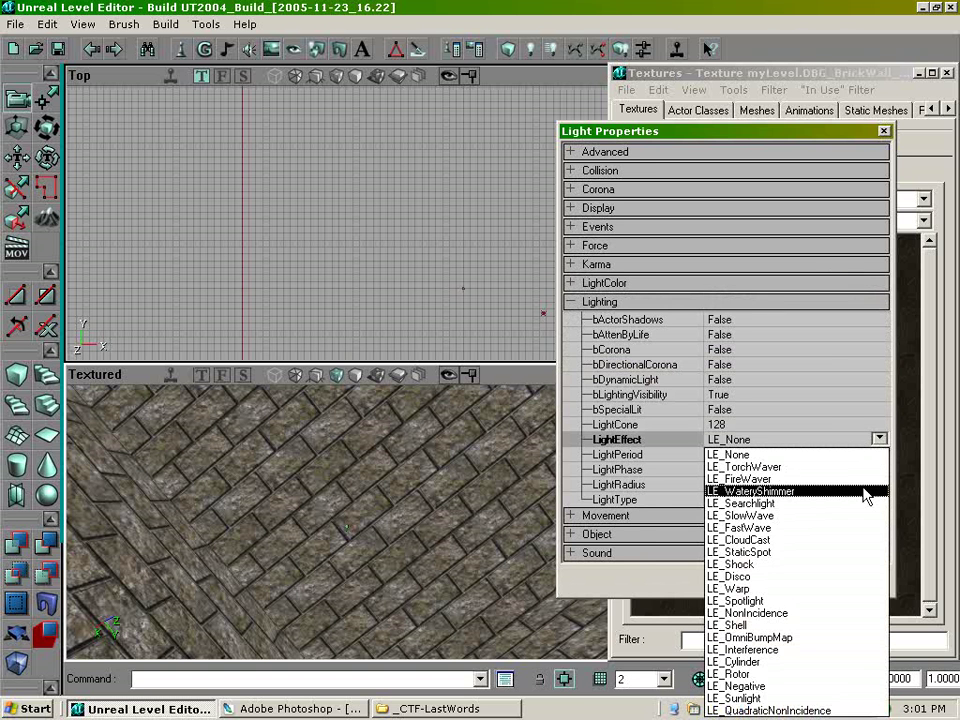
{"action": "left_click", "coordinate": [820, 711]}
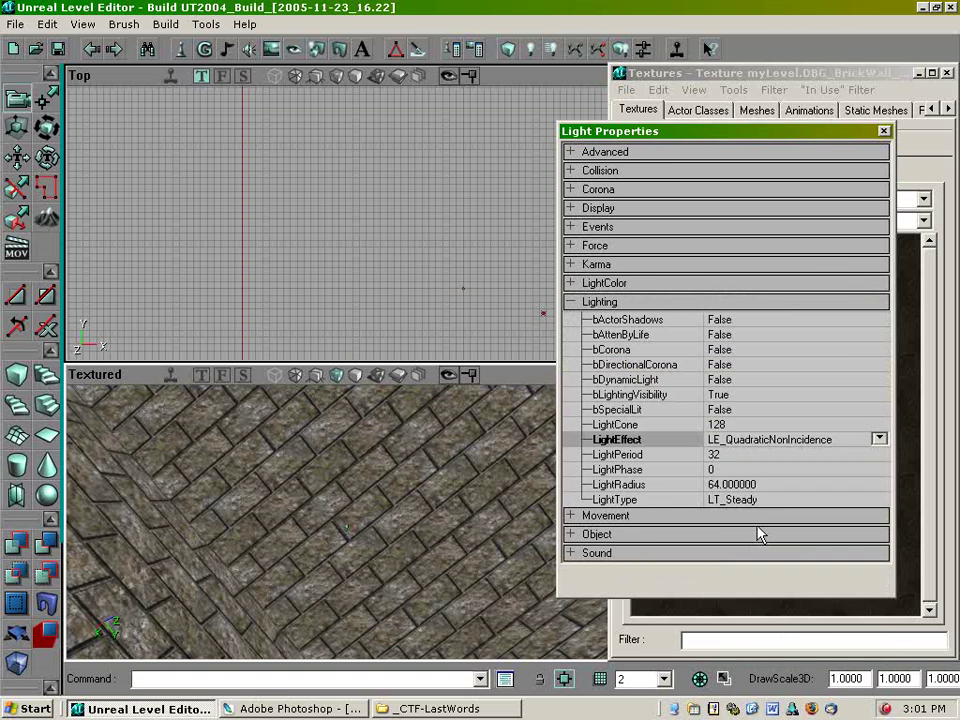
{"action": "left_click", "coordinate": [722, 485]}
{"action": "left_click_drag", "start_coordinate": [722, 484], "coordinate": [698, 485]}
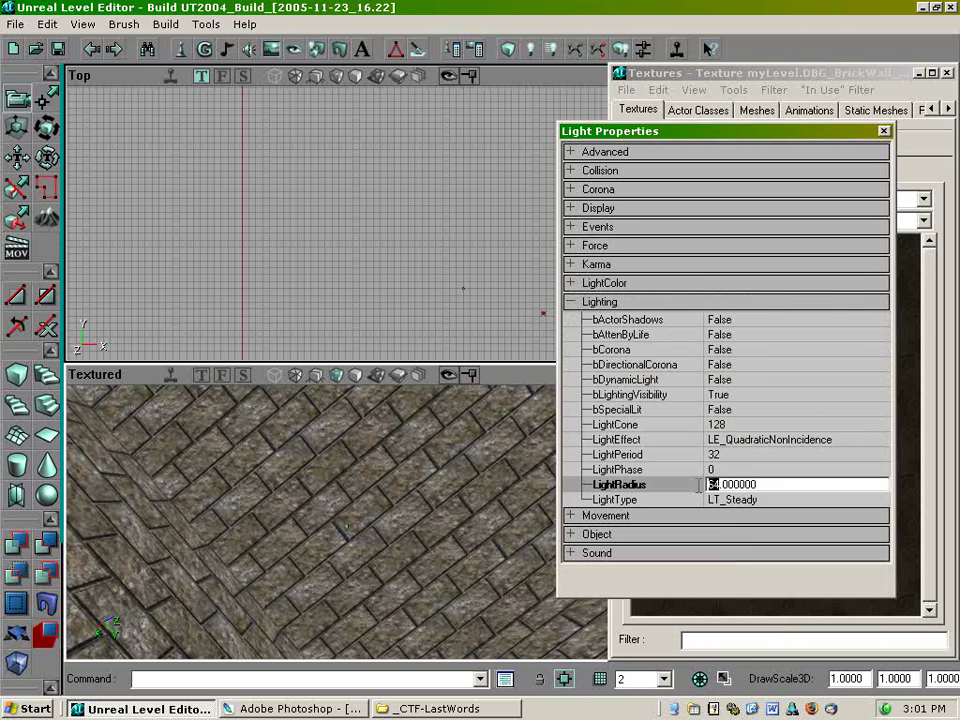
{"action": "type", "text": "129"}
{"action": "type", "text": "8"}
{"action": "left_click", "coordinate": [884, 133]}
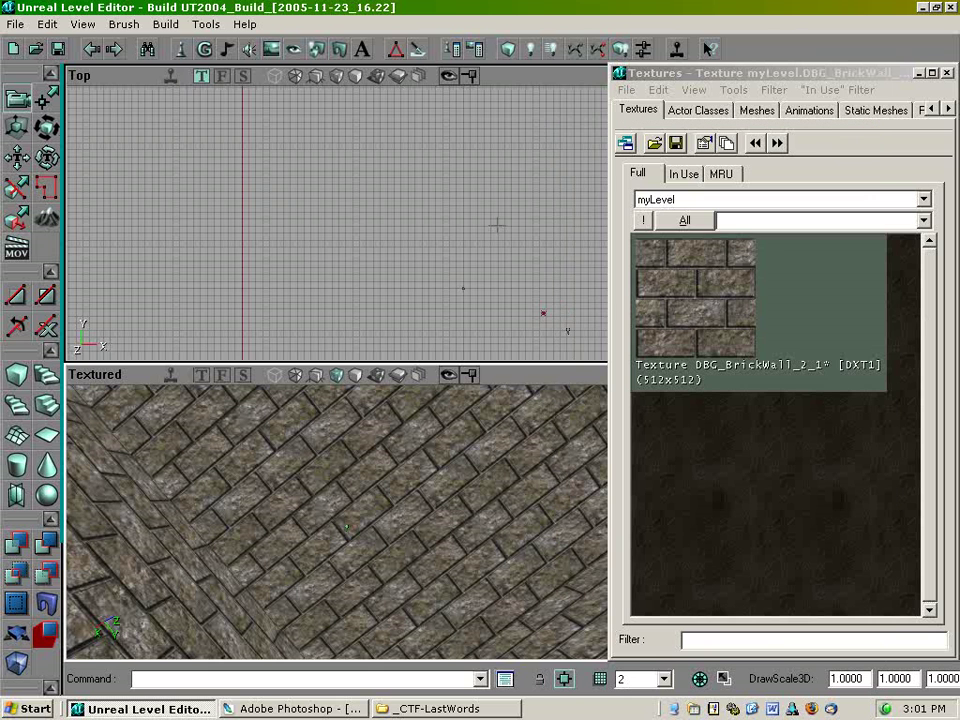
- Move the light towards the middle of the room in the Top view and run Build All on the level
{"action": "left_click_drag", "start_coordinate": [542, 316], "coordinate": [533, 275]}
{"action": "left_click", "coordinate": [166, 24]}
{"action": "left_click", "coordinate": [186, 147]}
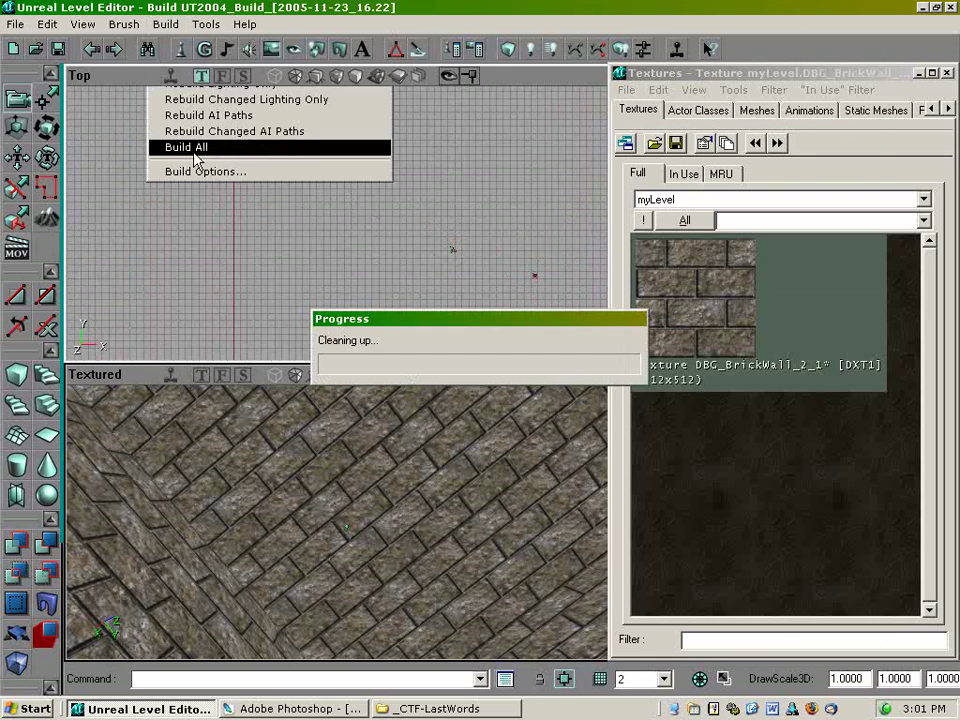
- Play the level, examine the brick texture on the walls, floor and ceiling from near and far, and quit the game
{"action": "left_click", "coordinate": [180, 25]}
{"action": "left_click", "coordinate": [193, 43]}
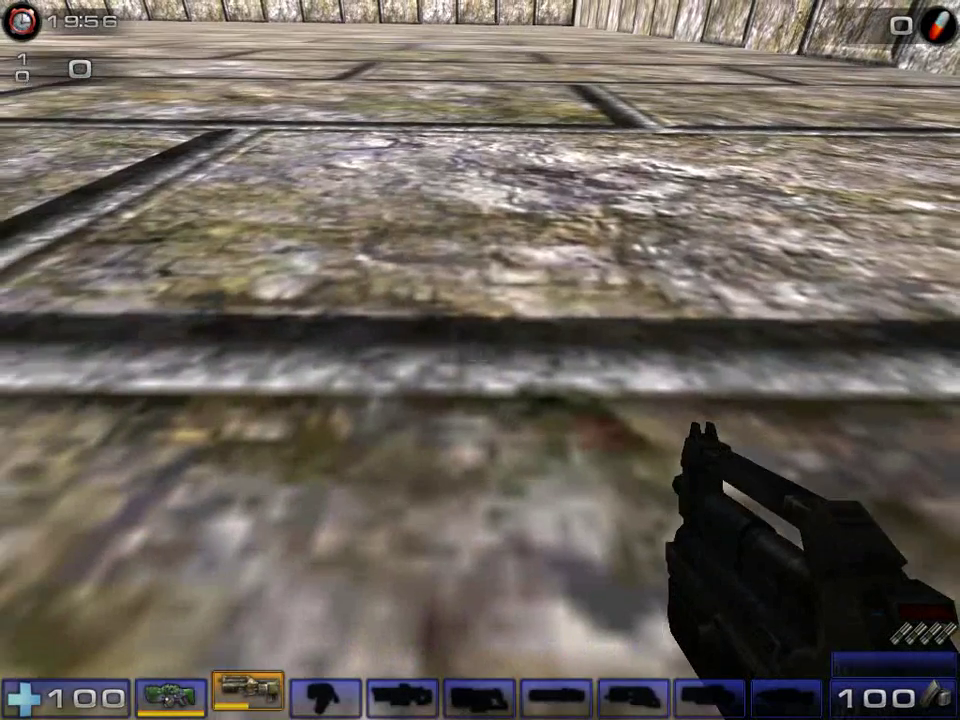
{"action": "key", "text": "w"}
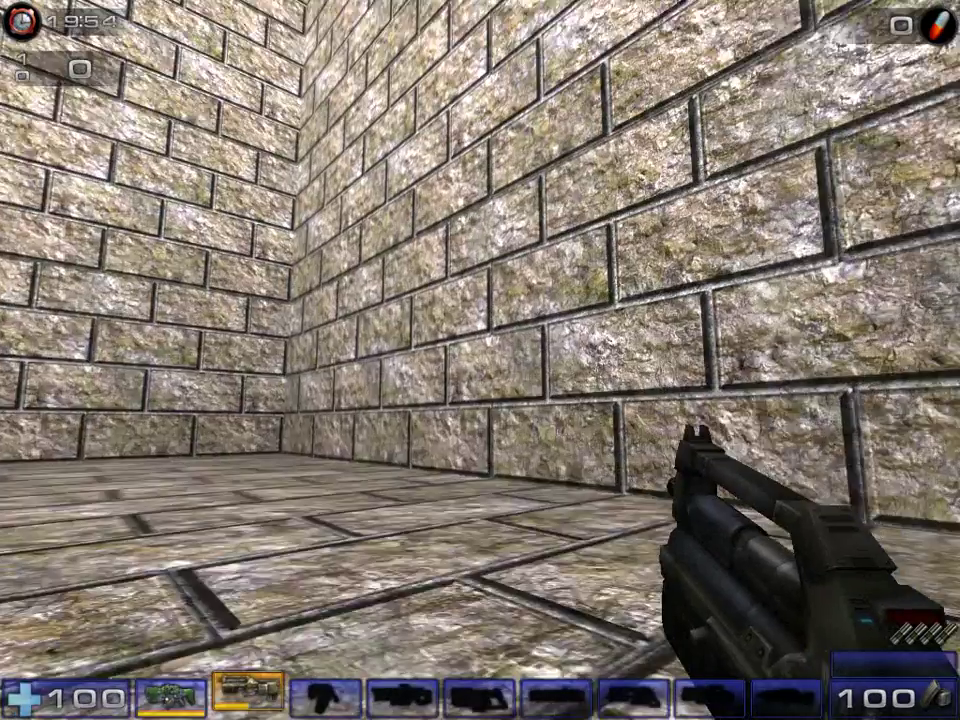
{"action": "key", "text": "s"}
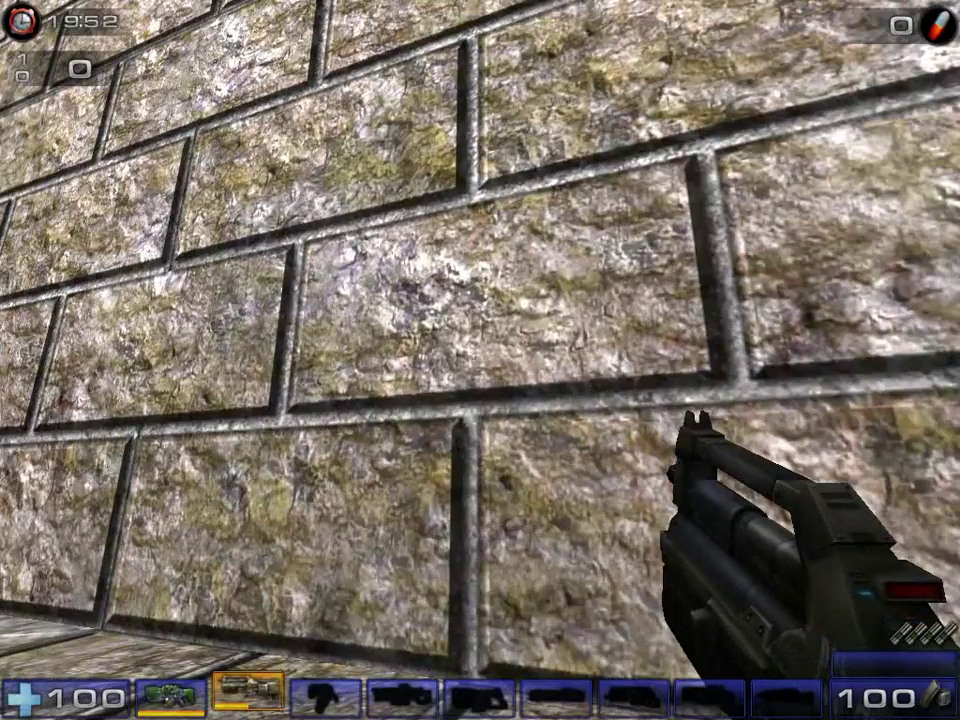
{"action": "key", "text": "s"}
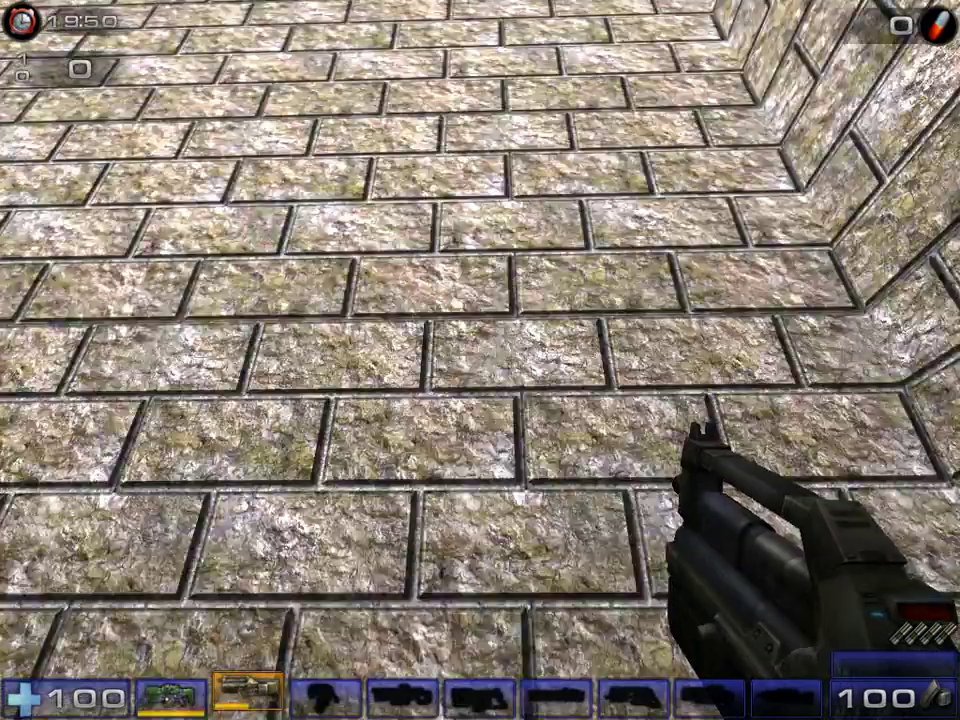
{"action": "key", "text": "s"}
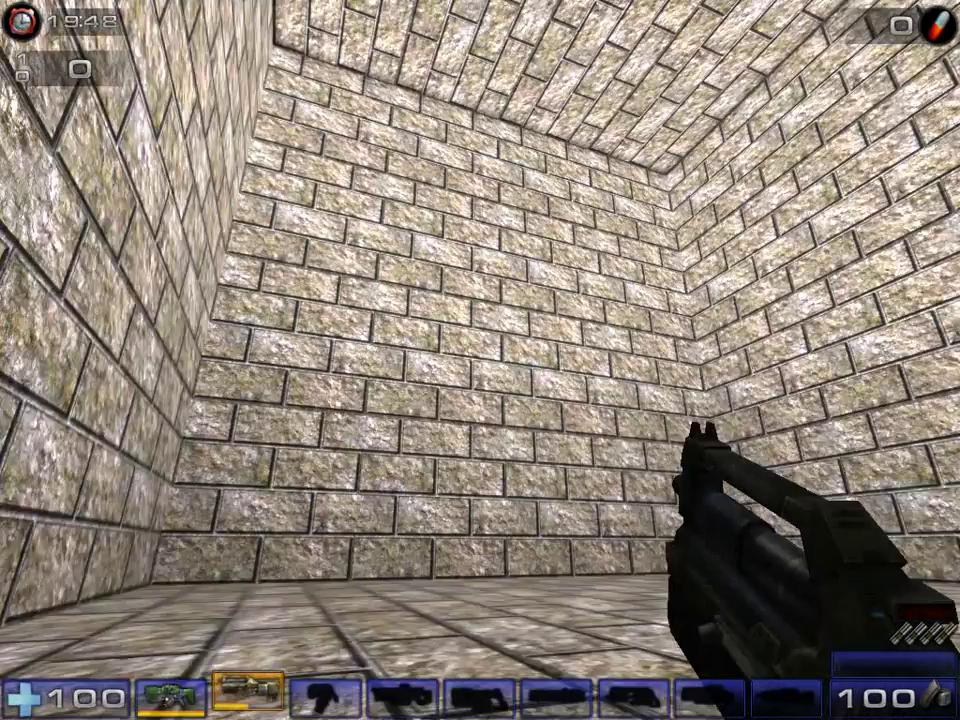
{"action": "key", "text": "w"}
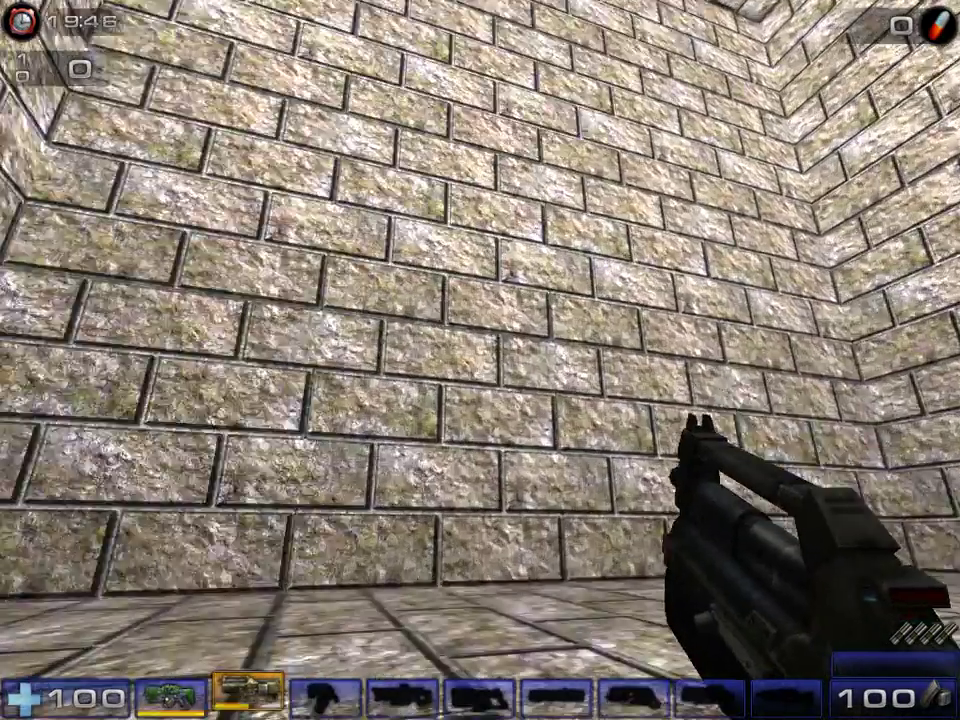
{"action": "key", "text": "s"}
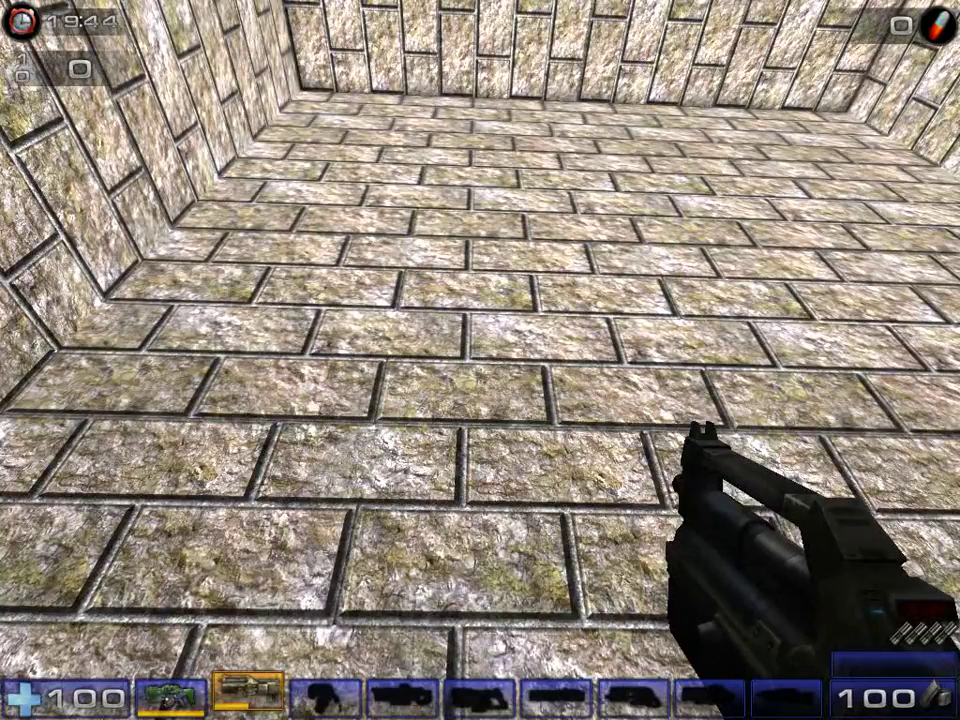
{"action": "key", "text": "w"}
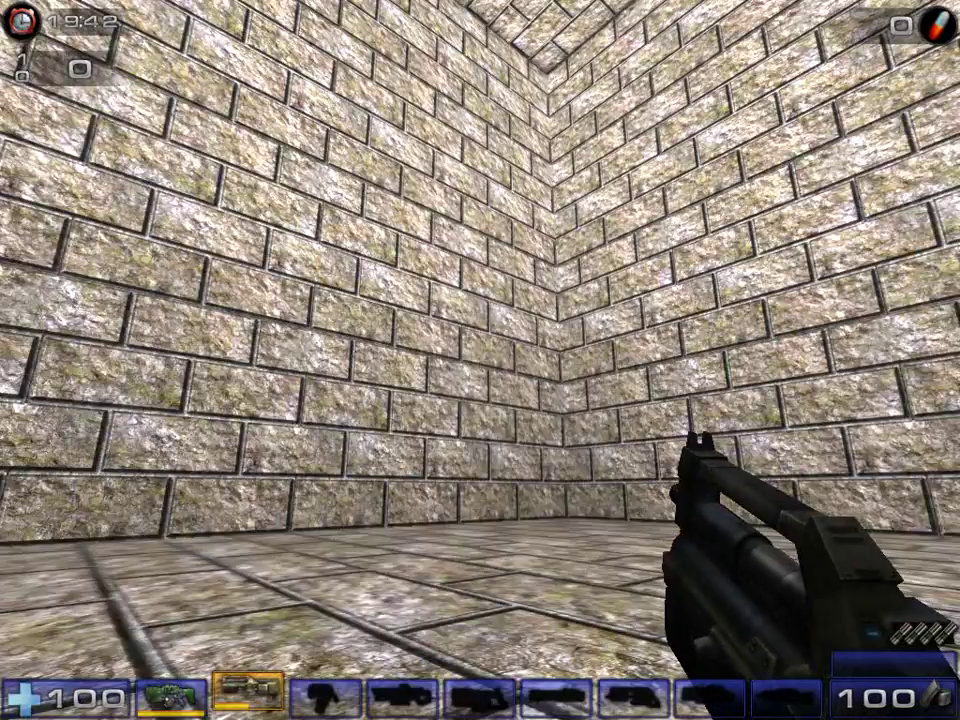
{"action": "key", "text": "s"}
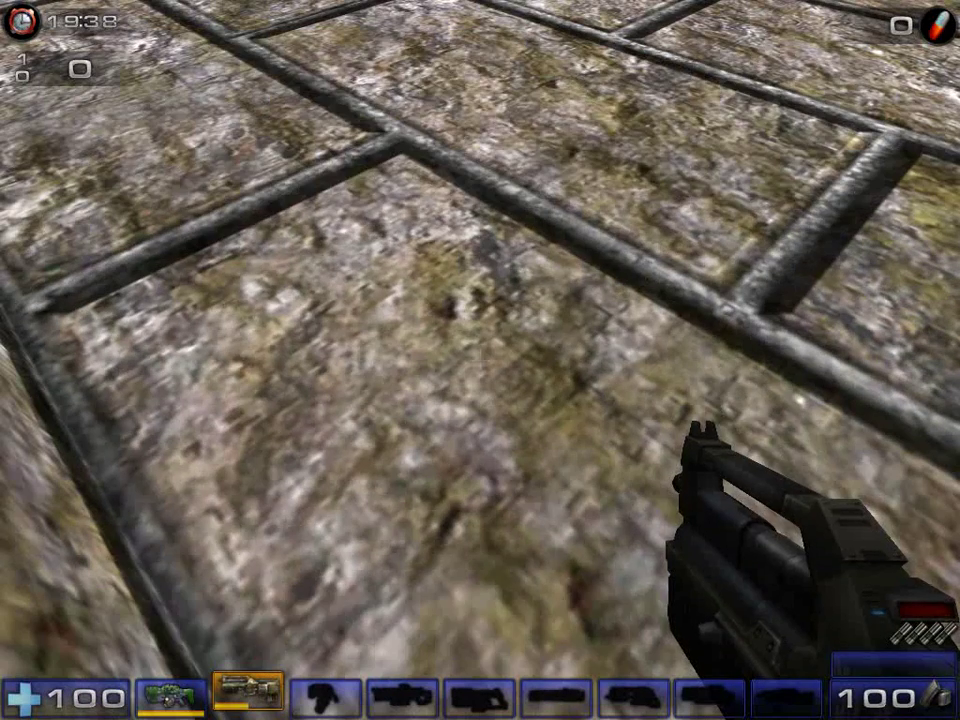
{"action": "key", "text": "Escape"}
{"action": "left_click", "coordinate": [583, 538]}
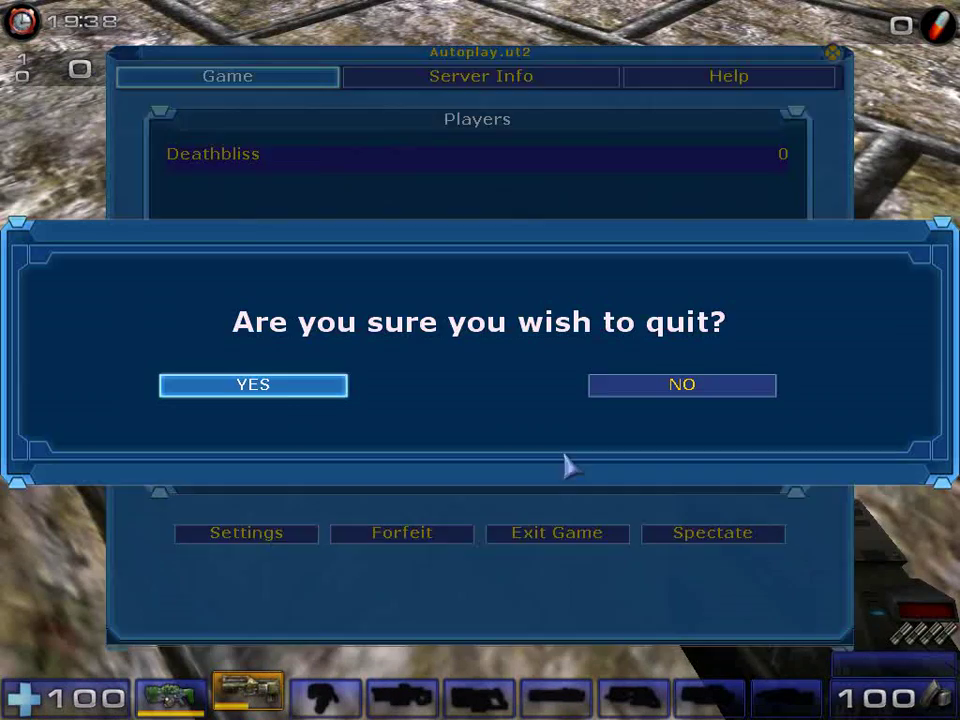
{"action": "left_click", "coordinate": [268, 388]}
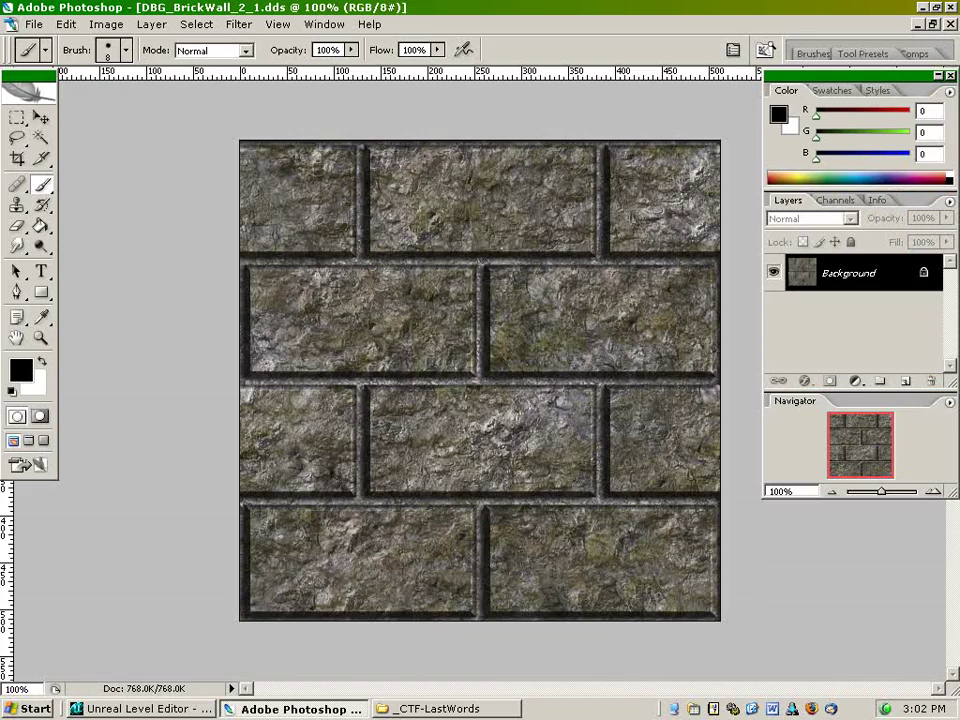
- Switch back to Unreal Level Editor, open the properties of the DBG_BrickWall_2_1 texture and minimize that window
{"action": "left_click", "coordinate": [175, 708]}
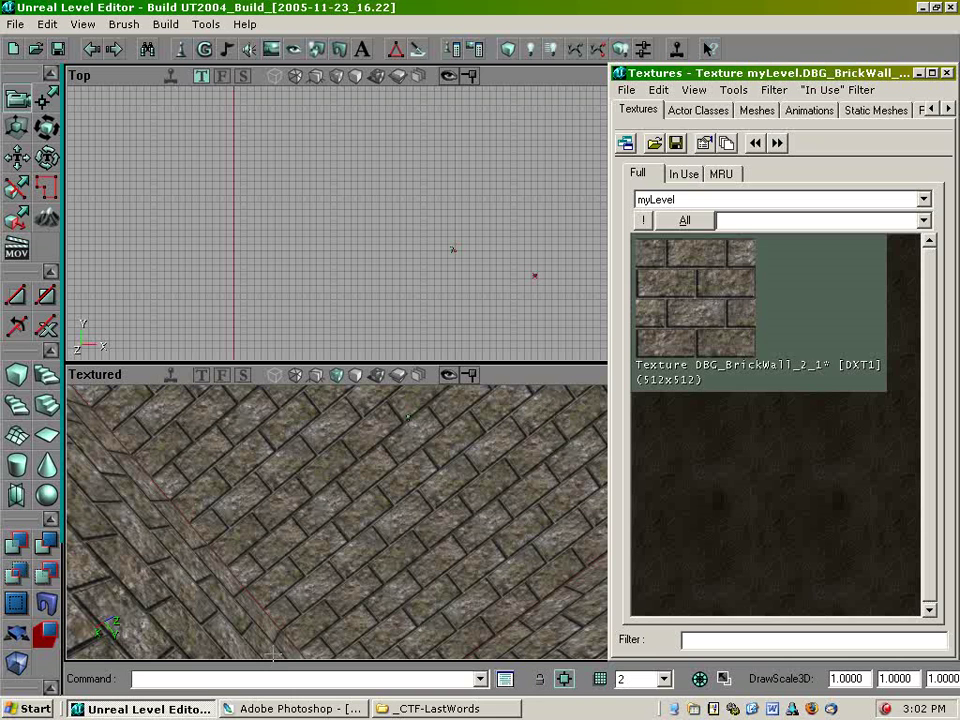
{"action": "right_click", "coordinate": [688, 287]}
{"action": "left_click", "coordinate": [731, 290]}
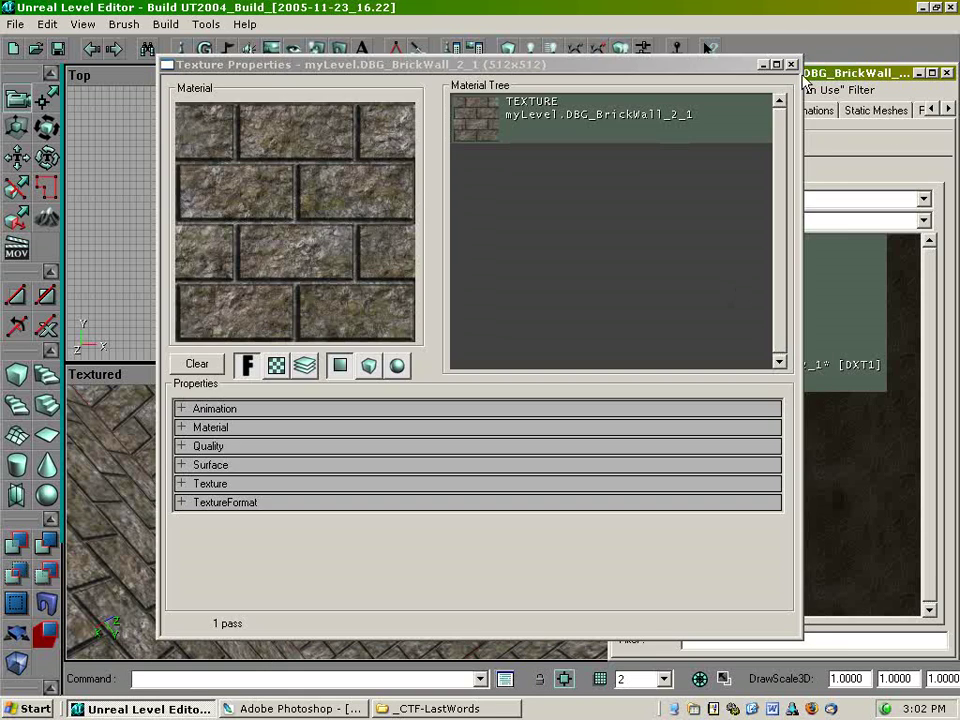
{"action": "left_click", "coordinate": [761, 65]}
- Load the UCGeneric.utx texture package and select the detail20 texture in its DetailTextures group
{"action": "left_click", "coordinate": [627, 90]}
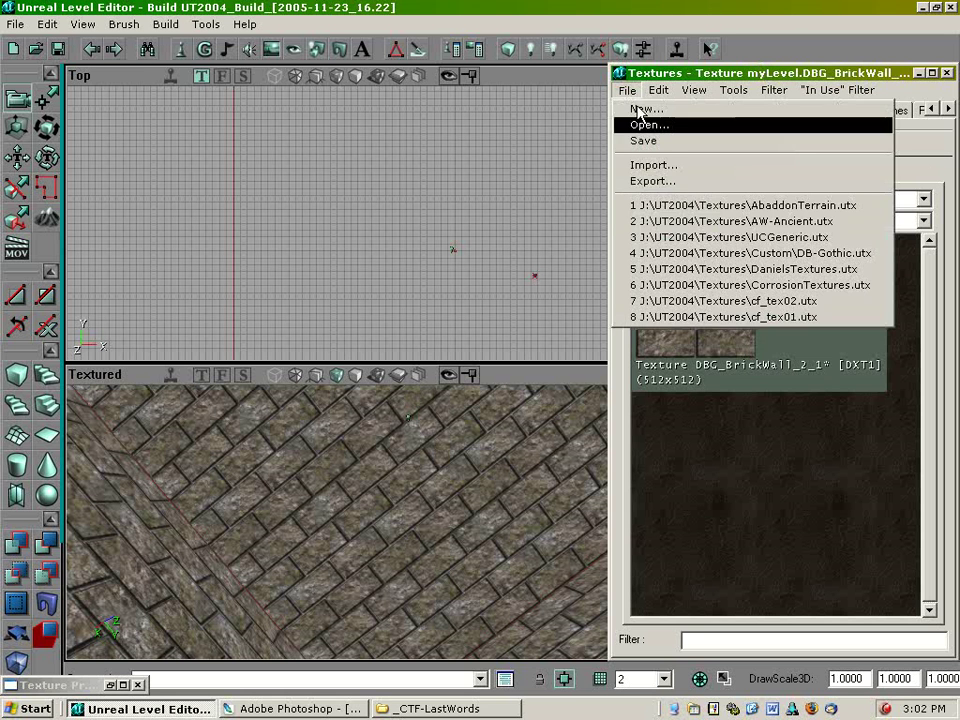
{"action": "left_click", "coordinate": [707, 237]}
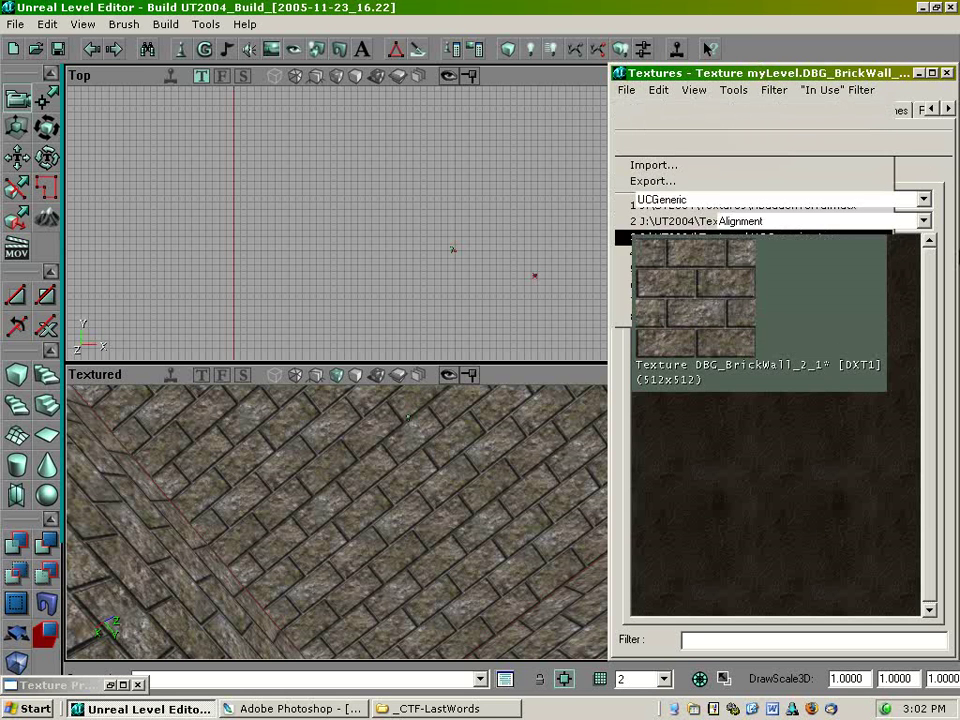
{"action": "left_click", "coordinate": [924, 223]}
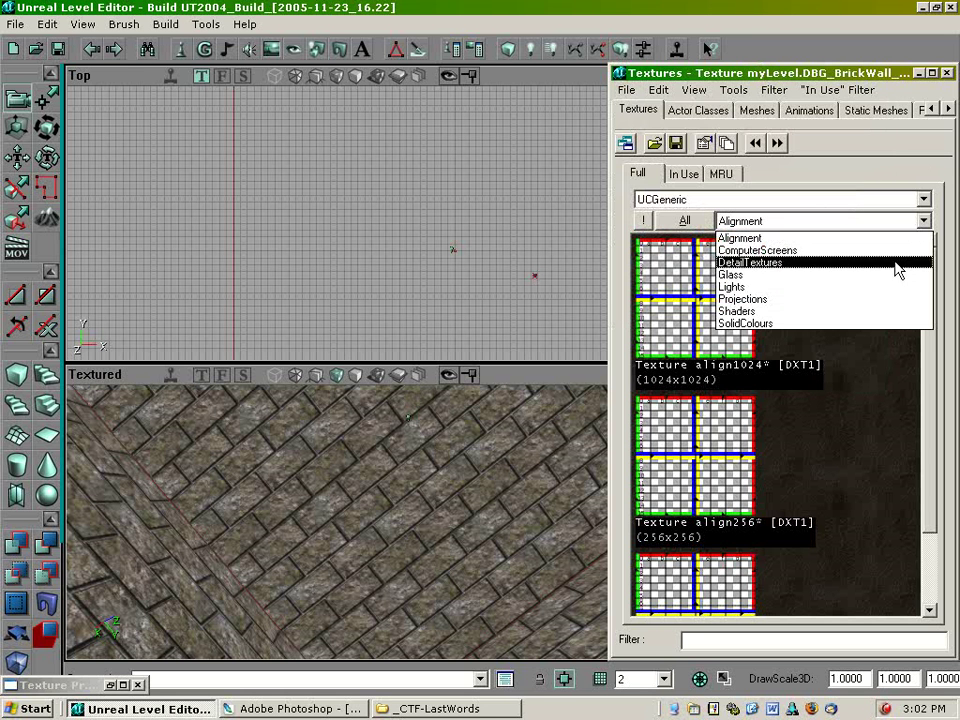
{"action": "left_click", "coordinate": [896, 262]}
{"action": "left_click_drag", "start_coordinate": [933, 252], "coordinate": [945, 348]}
{"action": "left_click", "coordinate": [686, 328]}
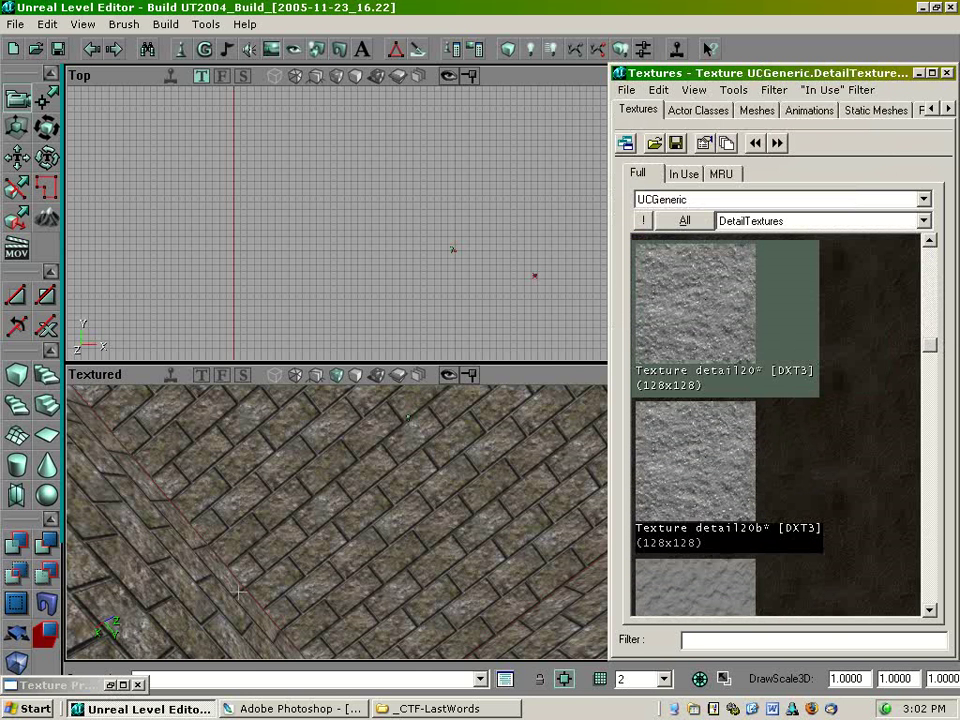
- Assign UCGeneric.DetailTextures.detail20 as the Detail texture of DBG_BrickWall_2_1 and close its properties
{"action": "left_click", "coordinate": [110, 686]}
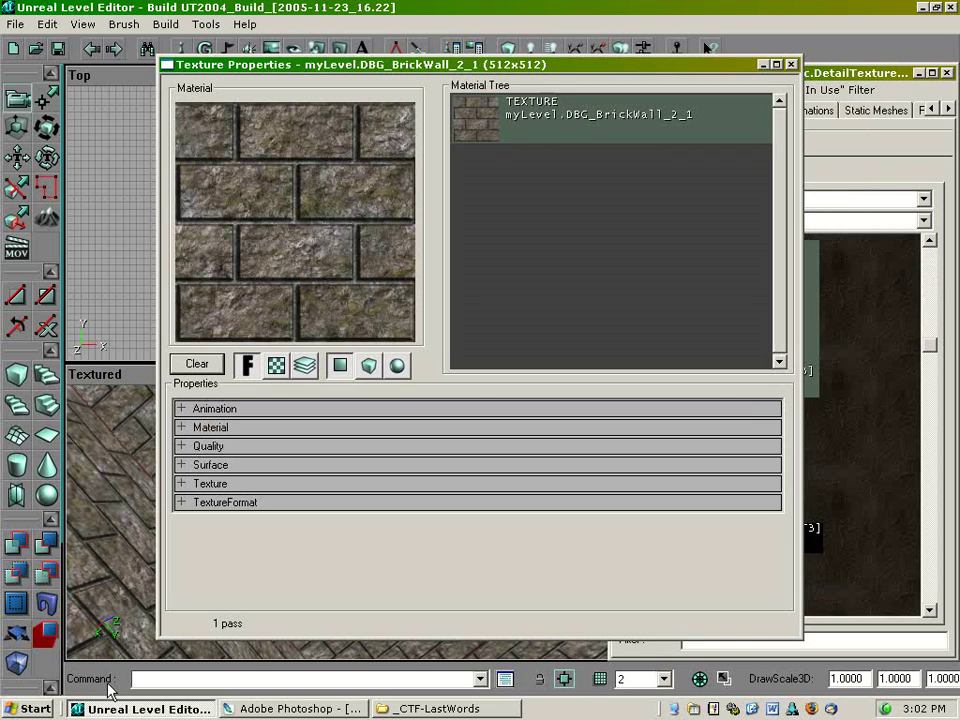
{"action": "left_click", "coordinate": [180, 484]}
{"action": "left_click", "coordinate": [312, 502]}
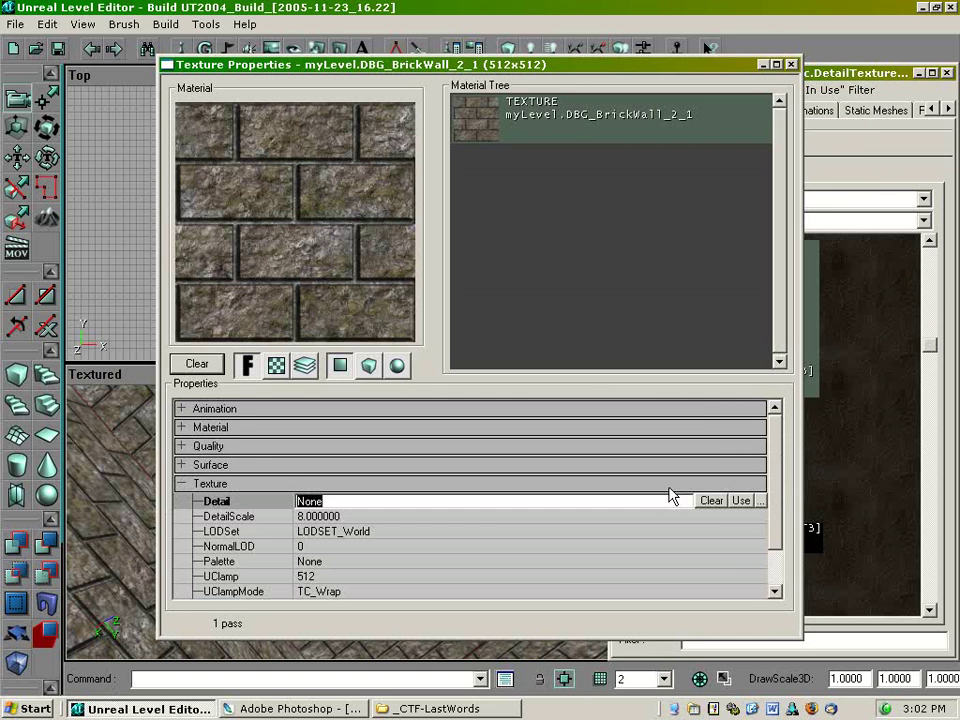
{"action": "left_click", "coordinate": [744, 502]}
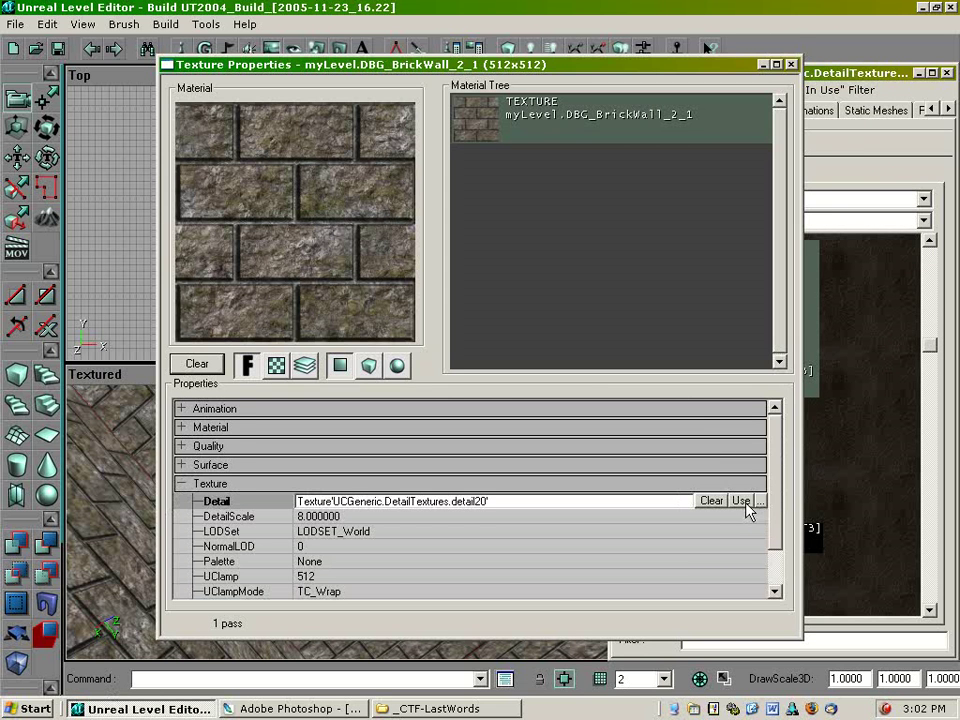
{"action": "left_click", "coordinate": [792, 65]}
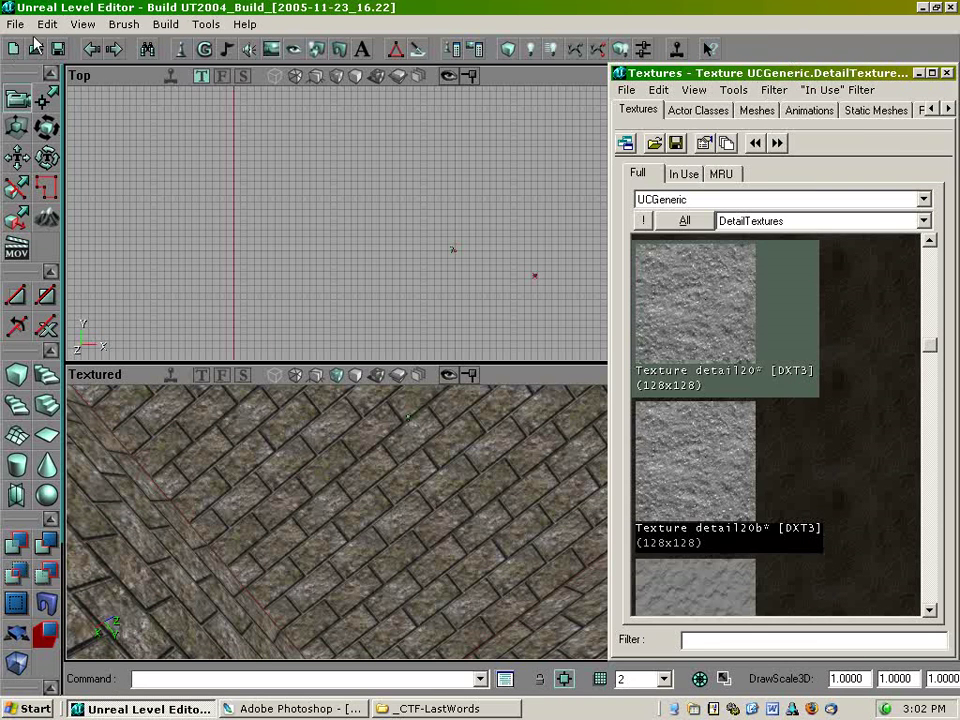
- Save the level as DM-SomeRandomThing in the Custom folder inside Maps
{"action": "left_click", "coordinate": [16, 24]}
{"action": "left_click", "coordinate": [70, 99]}
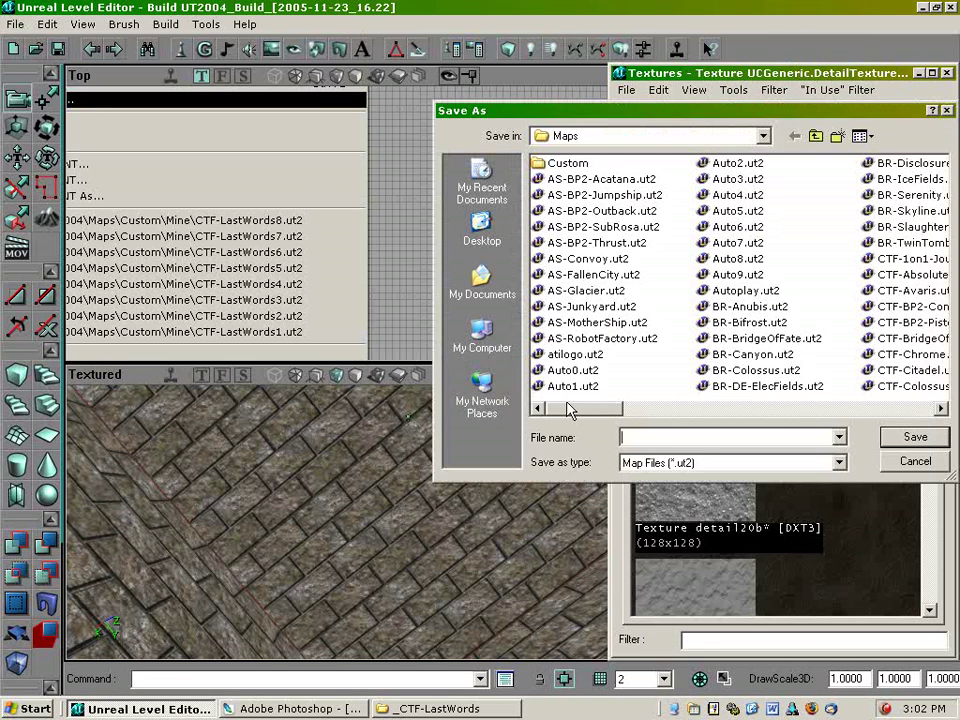
{"action": "type", "text": "DM-SomeRandomThing"}
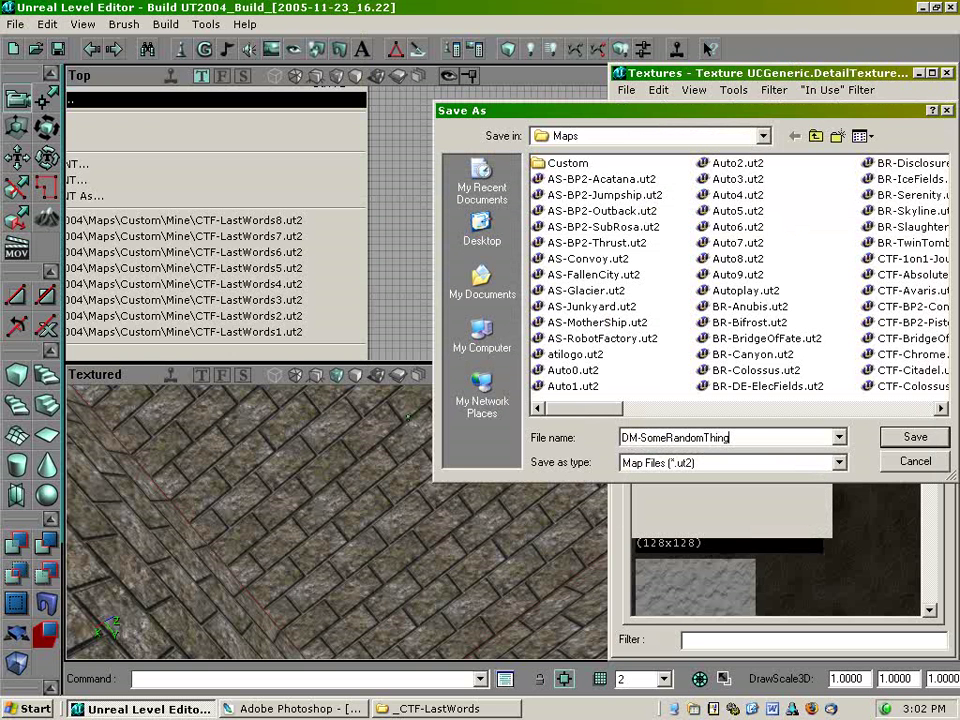
{"action": "double_click", "coordinate": [565, 163]}
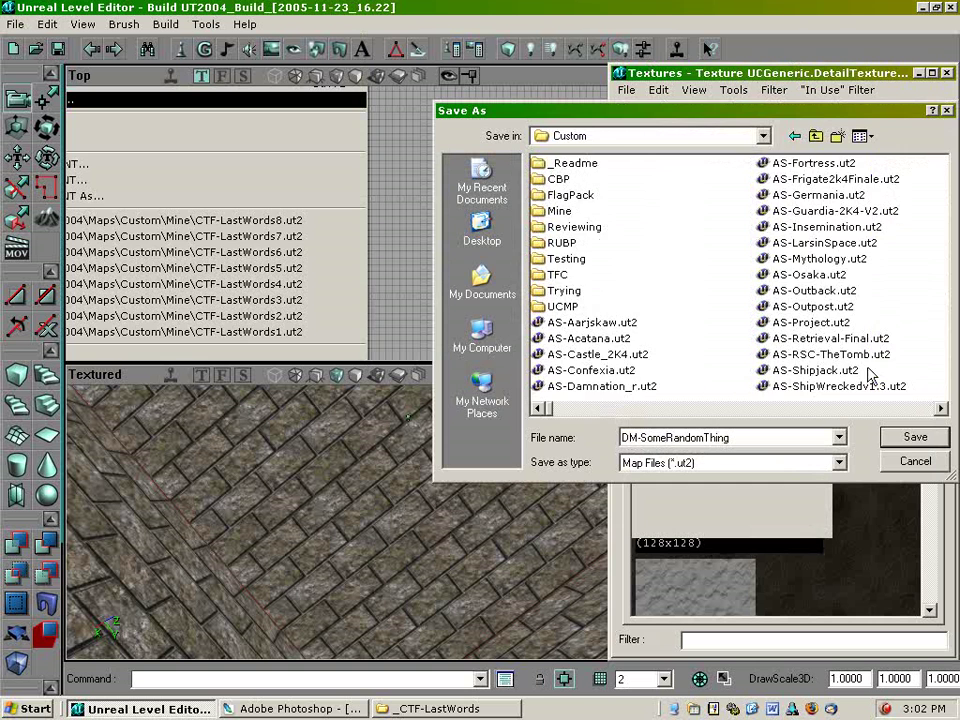
{"action": "left_click", "coordinate": [915, 437]}
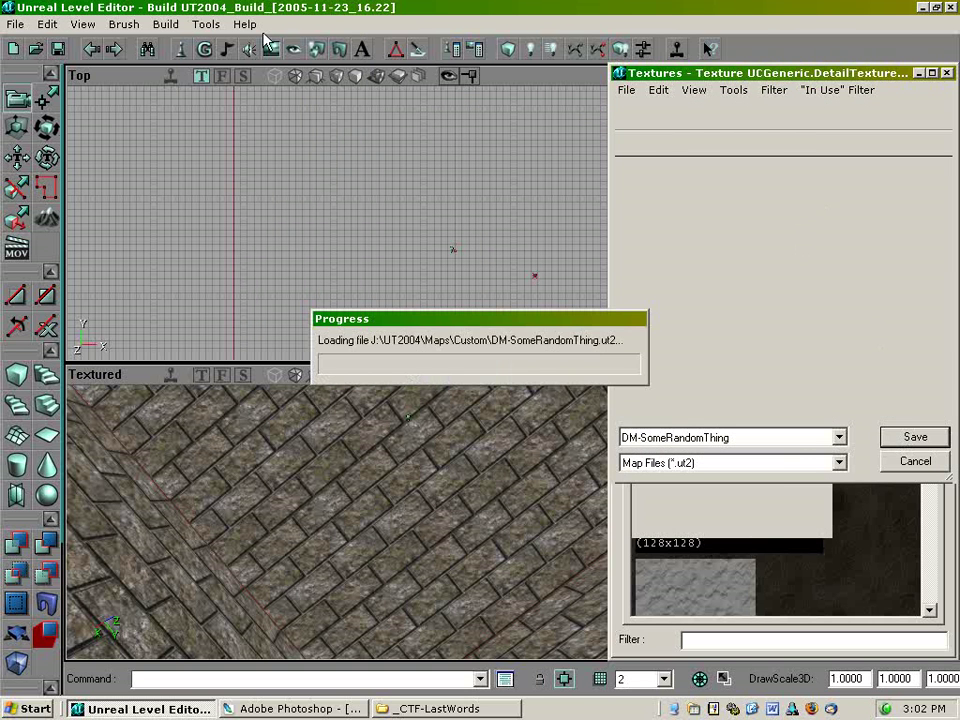
- Rebuild the level with its lightmaps and save the map again
{"action": "left_click", "coordinate": [165, 24]}
{"action": "left_click", "coordinate": [189, 145]}
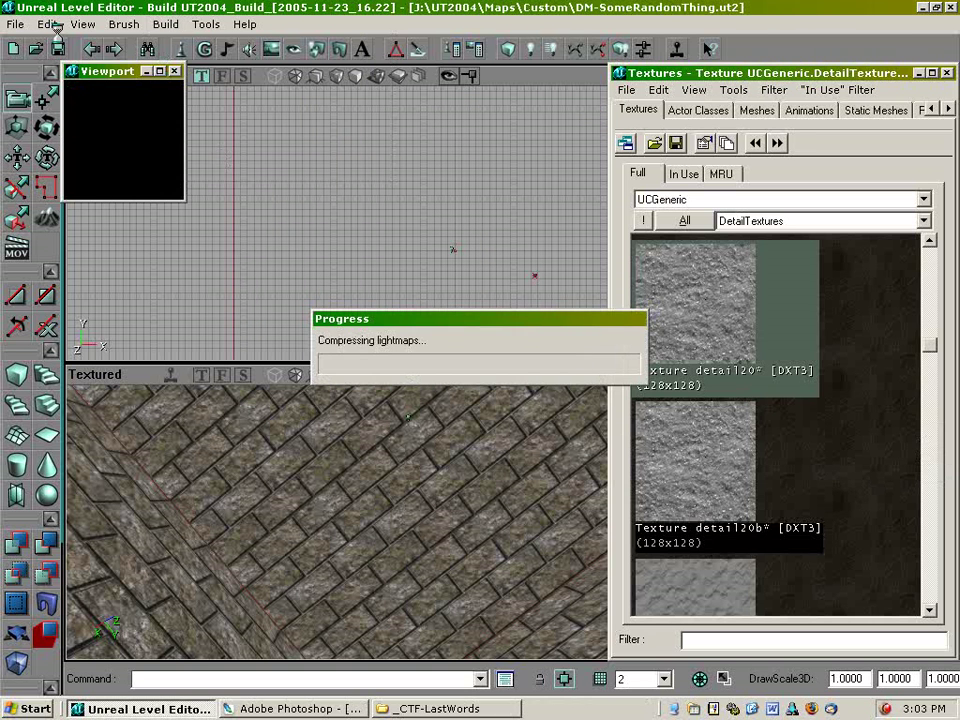
{"action": "left_click", "coordinate": [16, 24]}
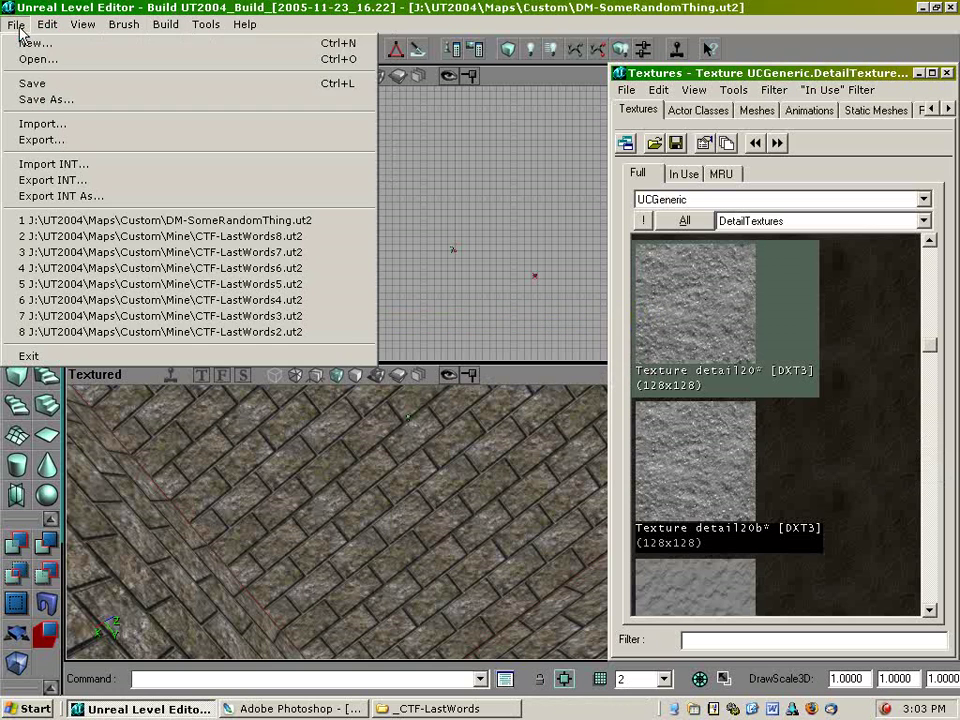
{"action": "left_click", "coordinate": [46, 84]}
- Play the level, examine the detail-textured bricks up close and from across the room, and quit the game
{"action": "left_click", "coordinate": [165, 24]}
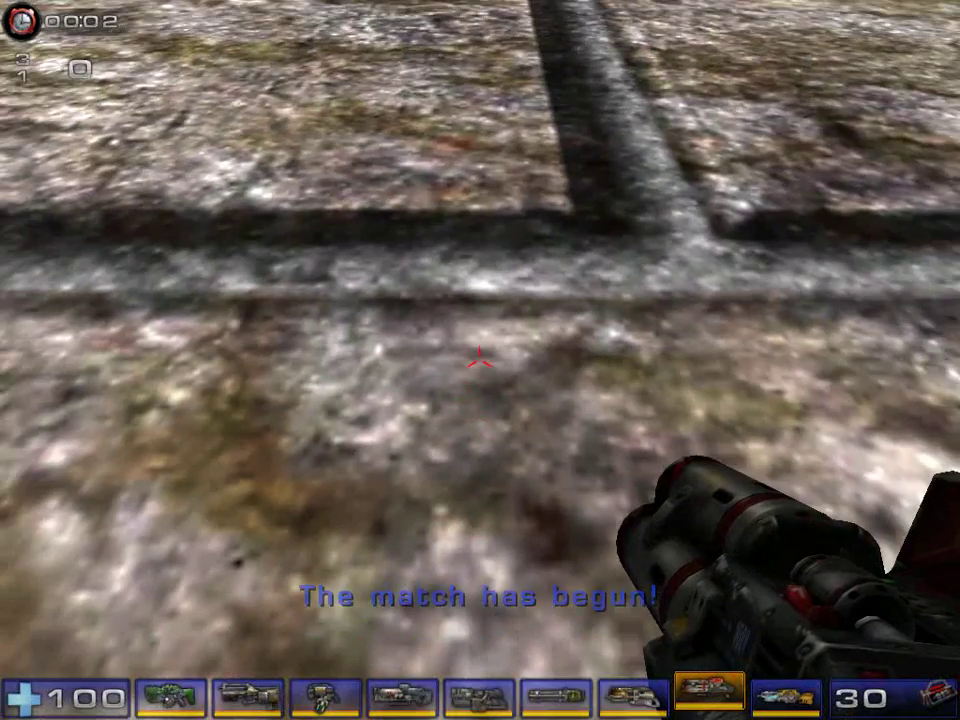
{"action": "key", "text": "s"}
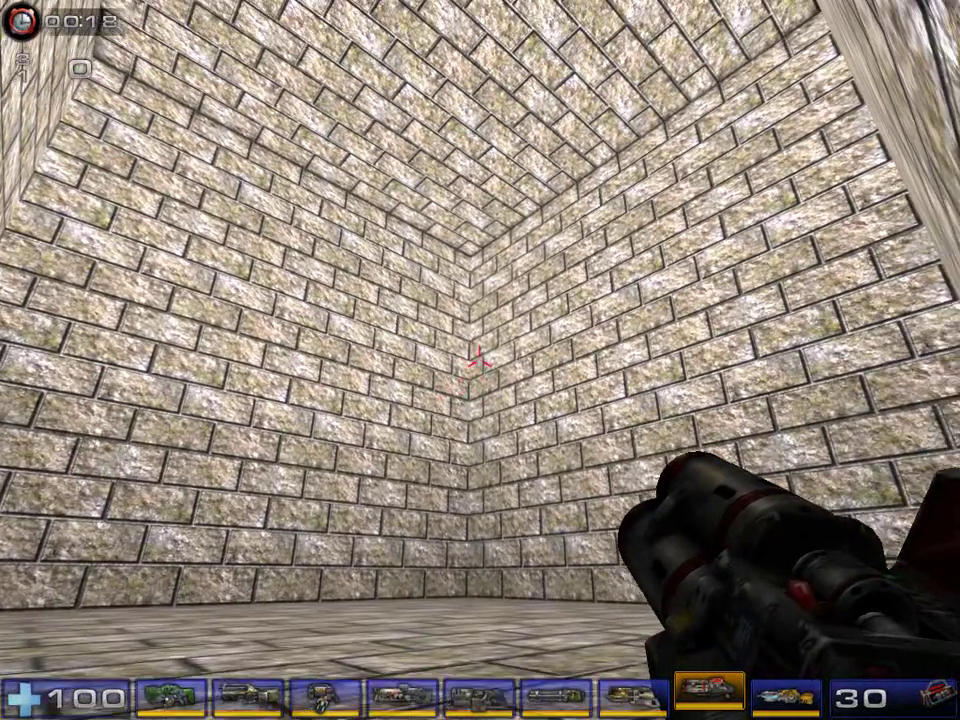
{"action": "key", "text": "Escape"}
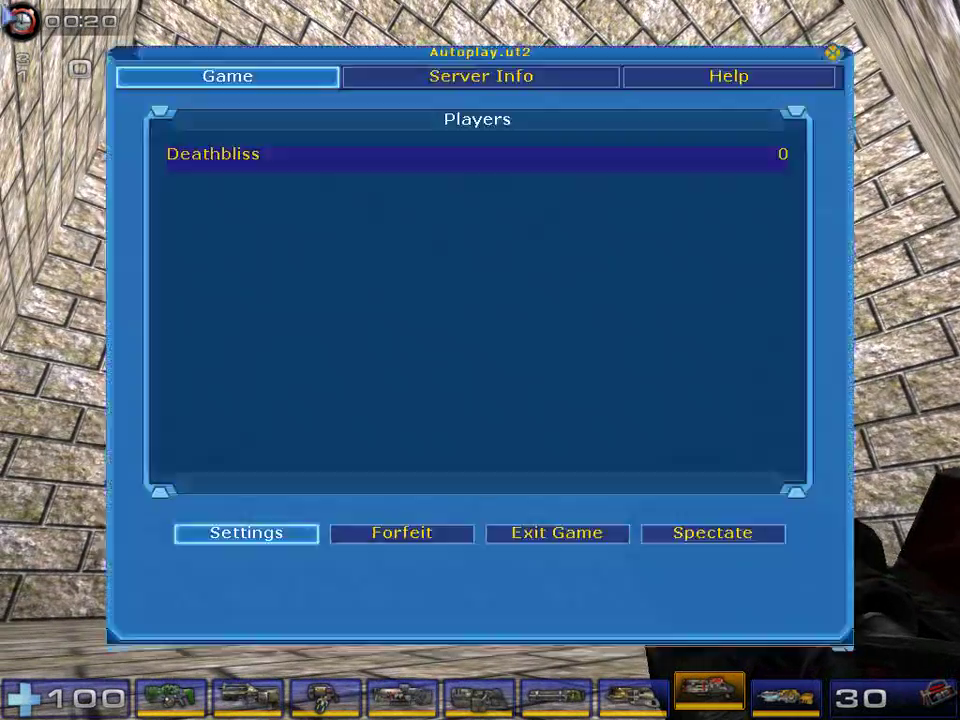
{"action": "left_click", "coordinate": [525, 537]}
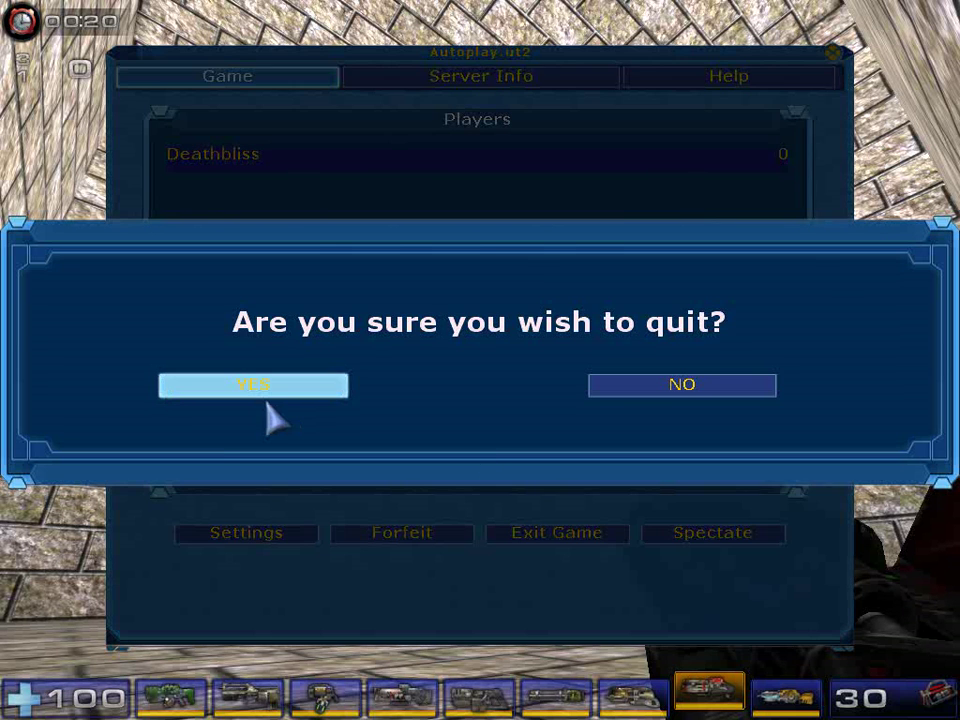
{"action": "left_click", "coordinate": [266, 400]}
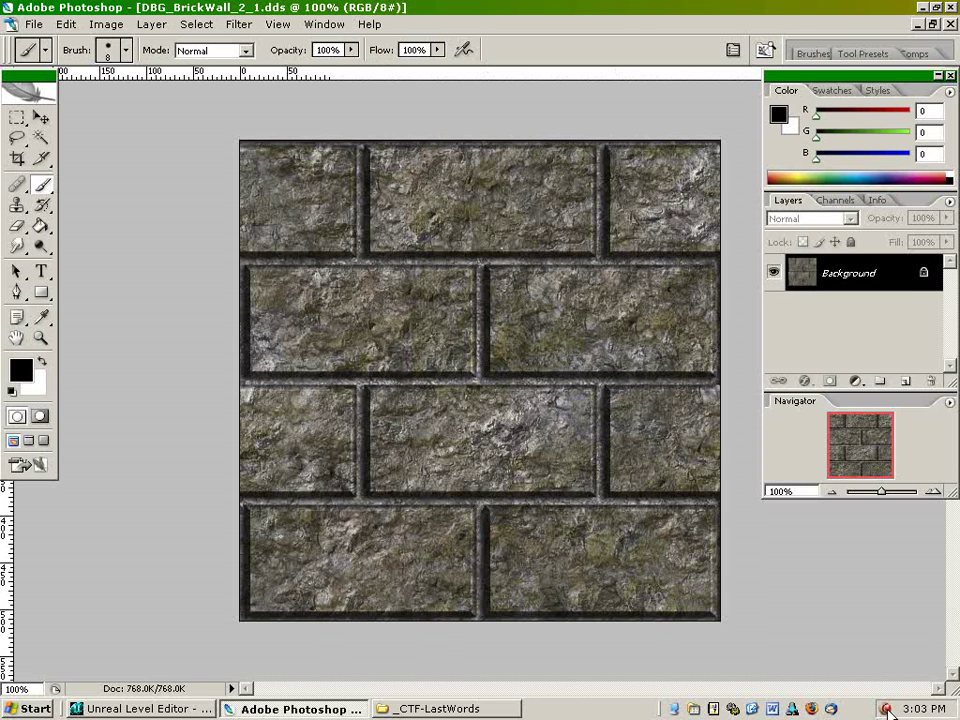